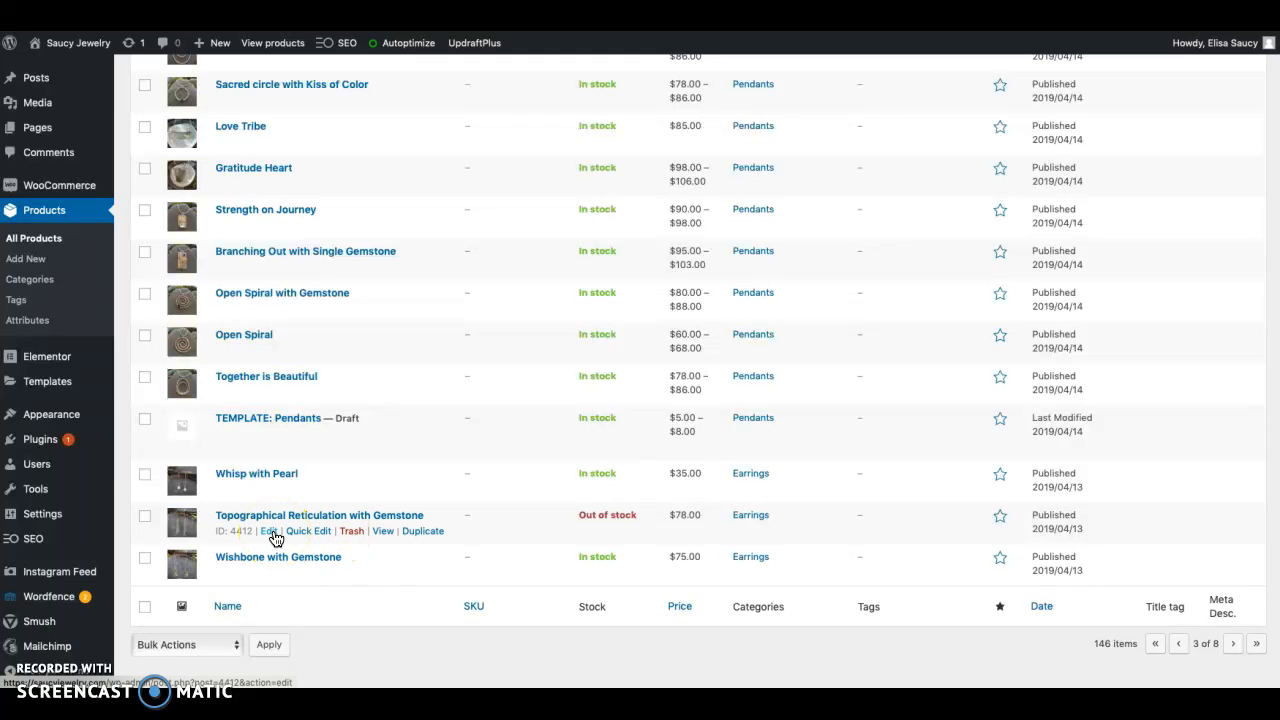
# Quick-edit the Topographical Reticulation with Gemstone earrings, setting the stock status to On backorder, and save the change
pyautogui.click(306, 532)
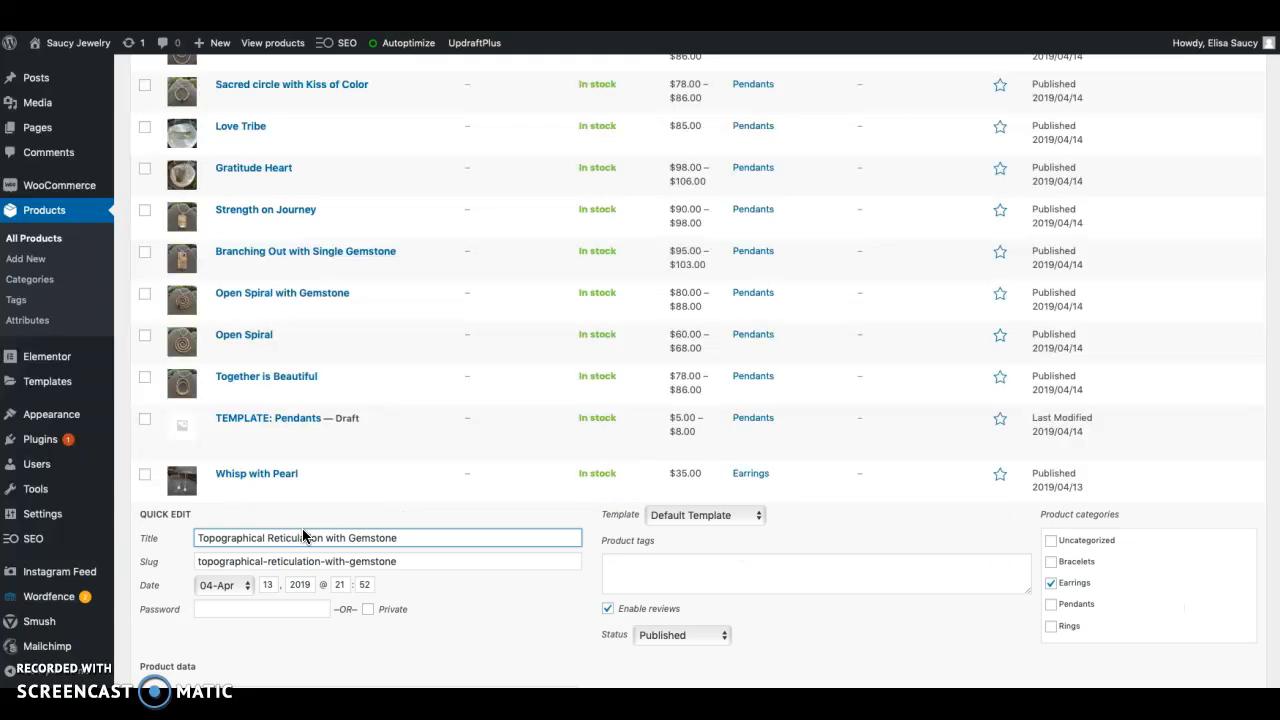
pyautogui.scroll(-3, 429, 608)
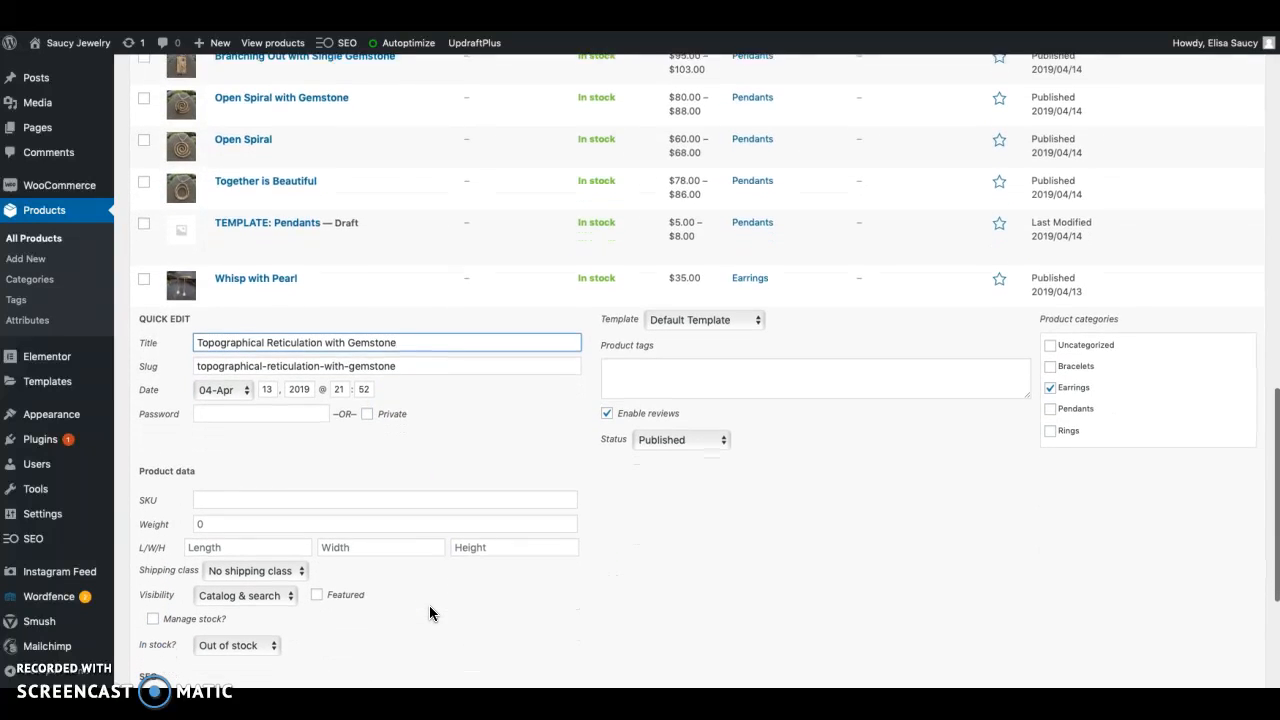
pyautogui.click(263, 614)
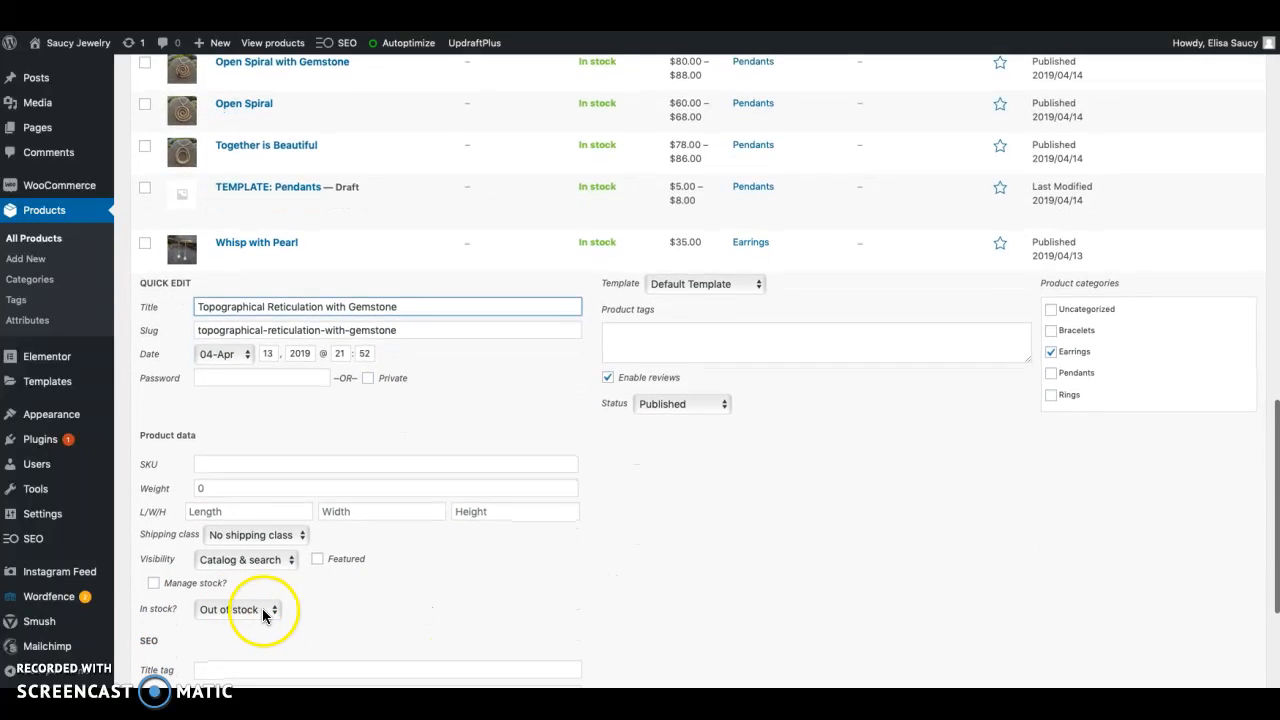
pyautogui.scroll(-1, 291, 609)
pyautogui.click(275, 604)
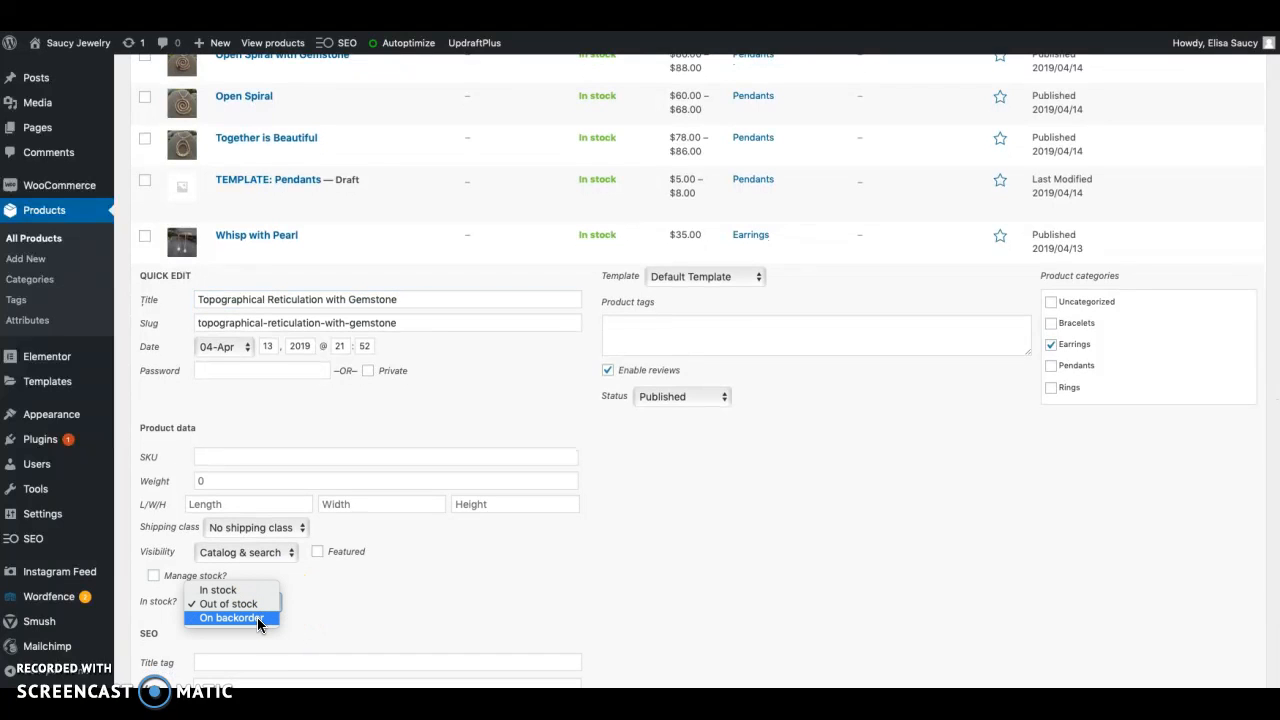
pyautogui.click(259, 618)
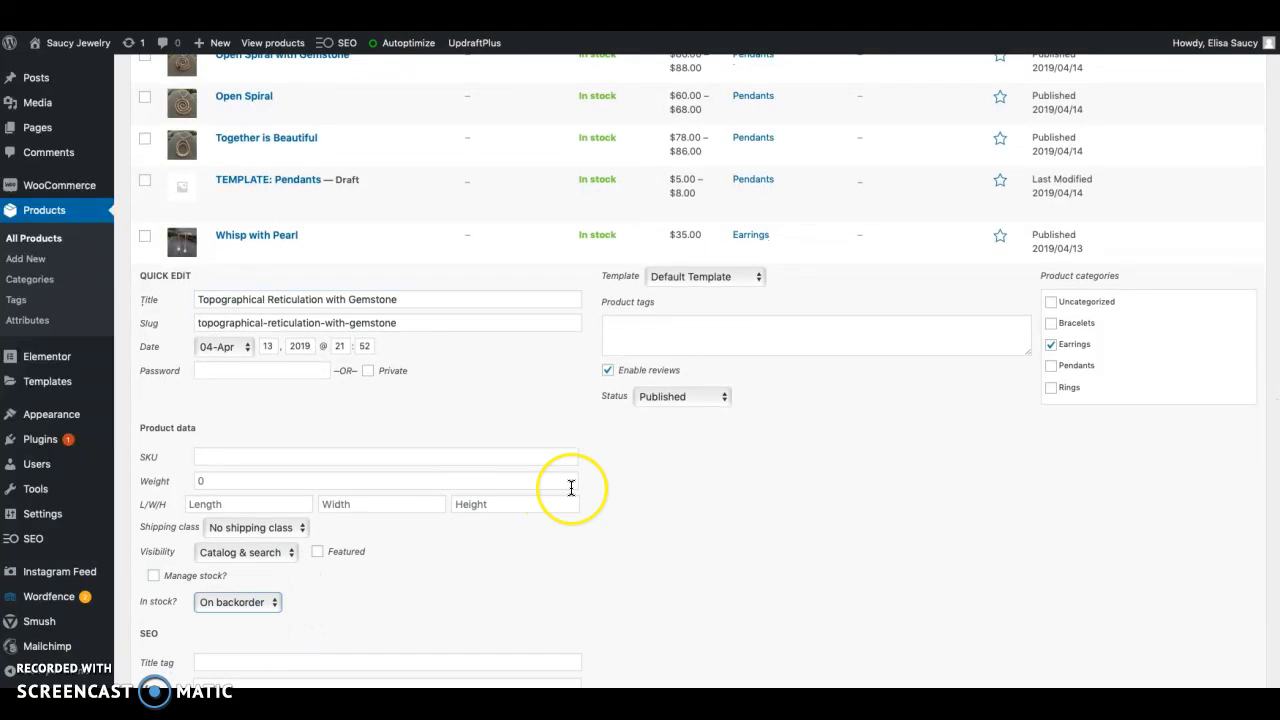
pyautogui.scroll(3, 571, 486)
pyautogui.scroll(-5, 571, 486)
pyautogui.scroll(-2, 571, 486)
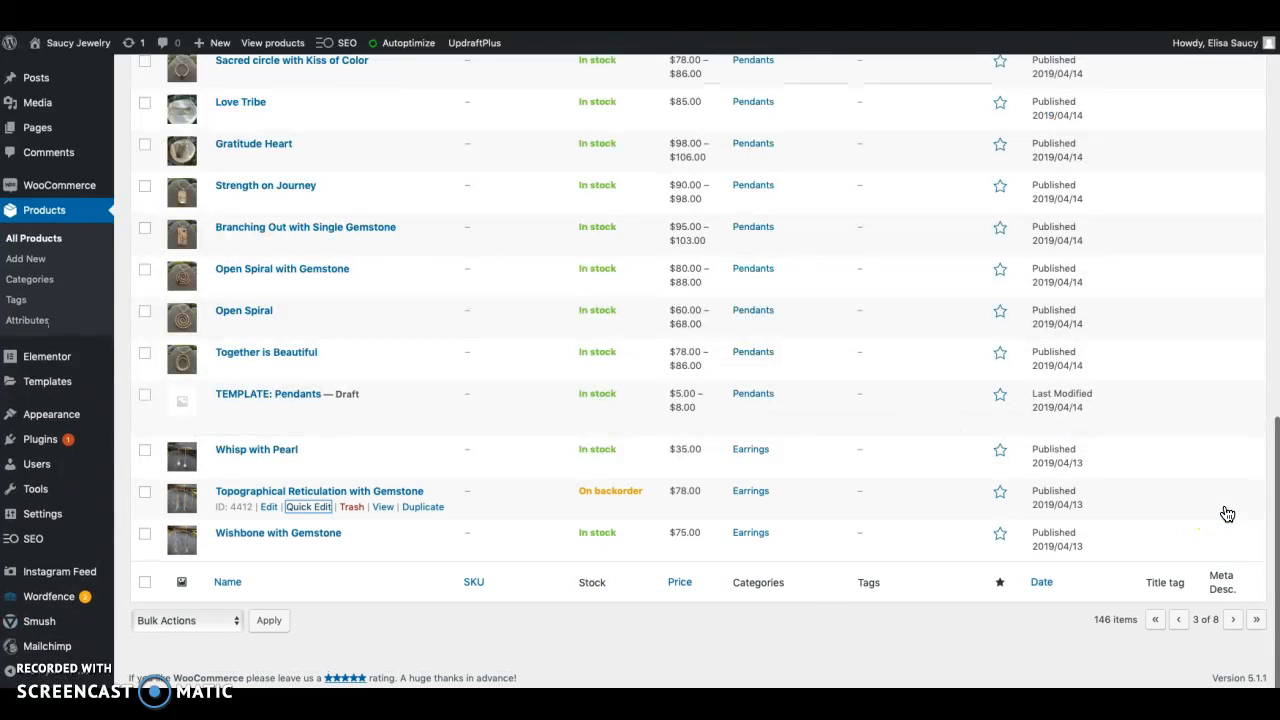
# Quick-edit Topographical Reticulation with Gemstone again, setting its stock status to In stock, and save the change
pyautogui.click(312, 508)
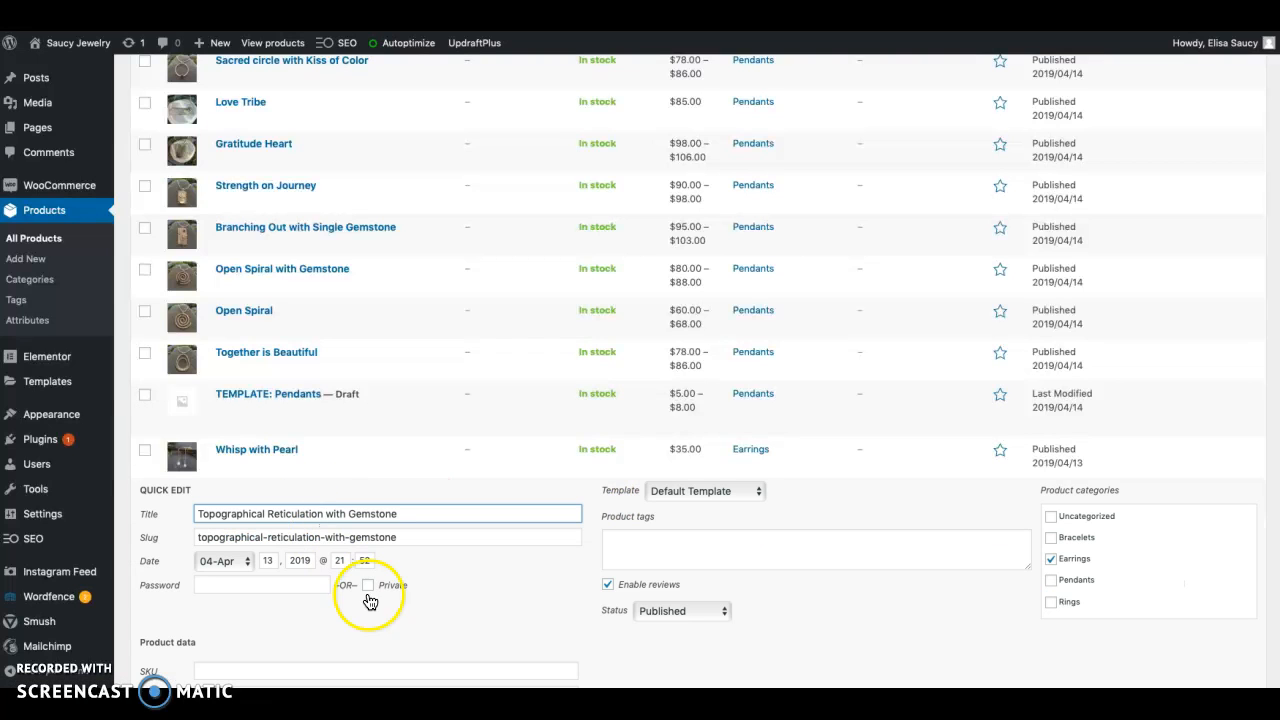
pyautogui.scroll(-3, 371, 603)
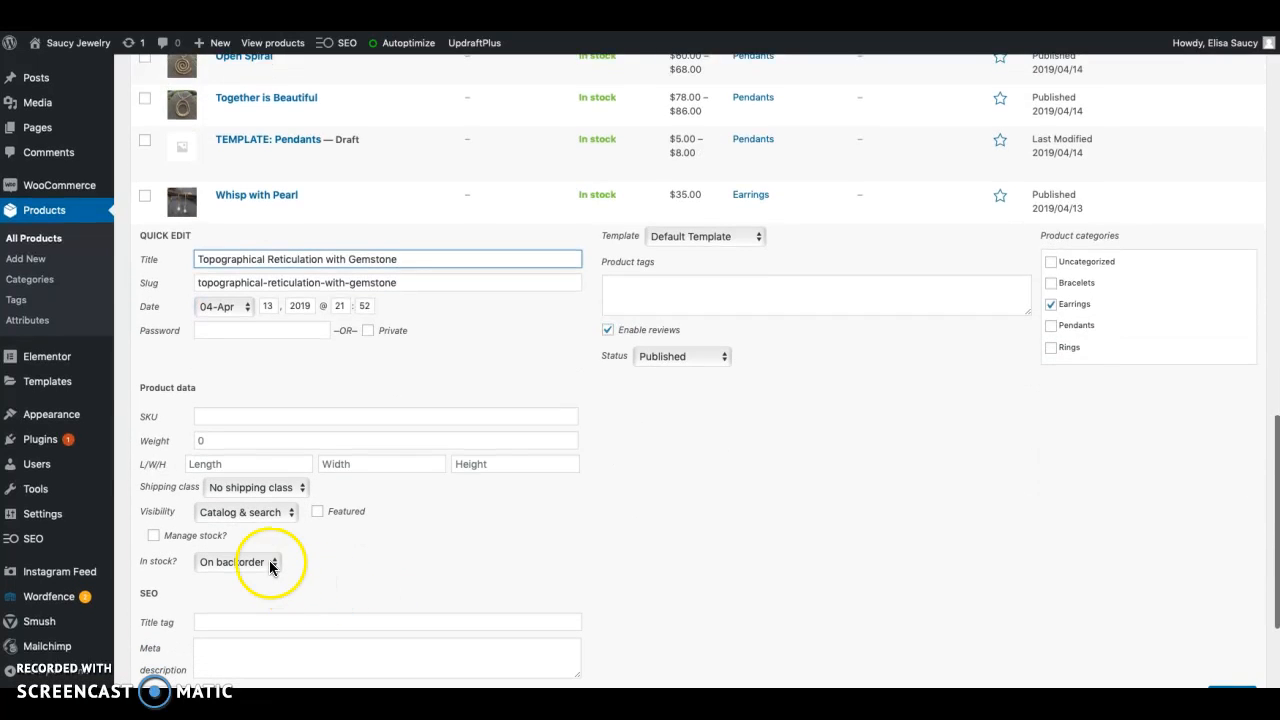
pyautogui.click(272, 562)
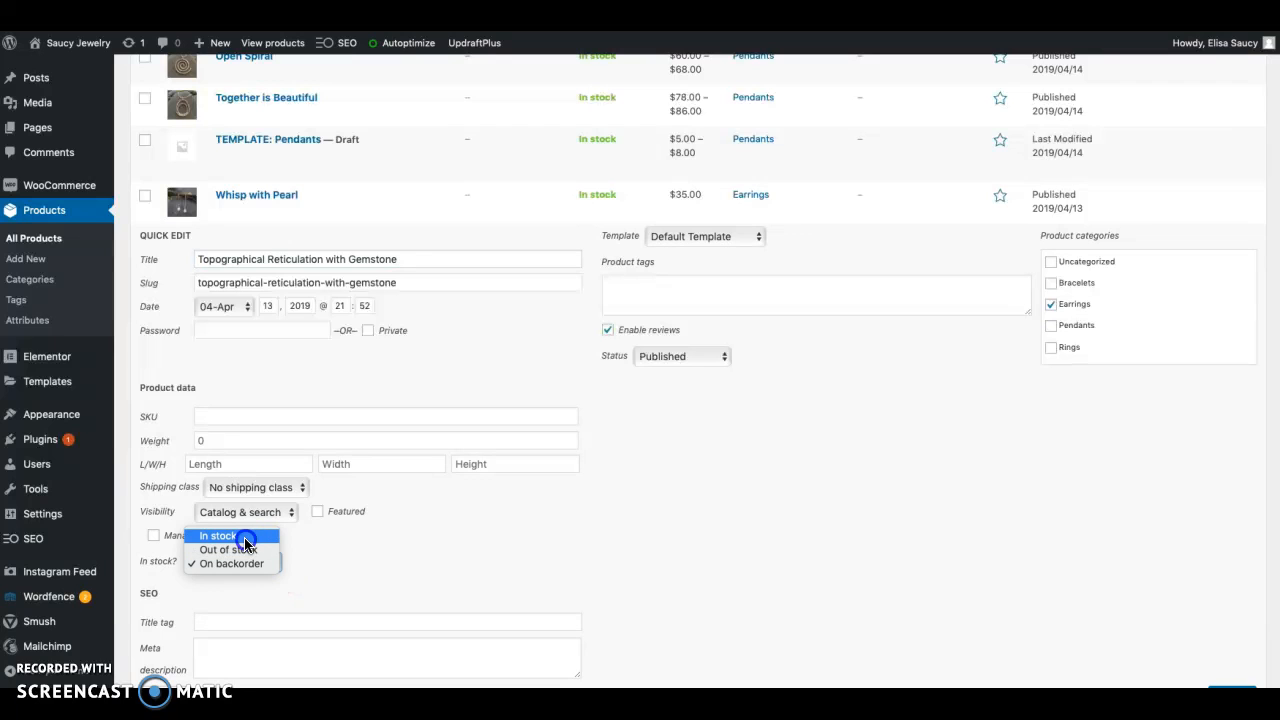
pyautogui.click(245, 541)
pyautogui.scroll(-1, 743, 480)
pyautogui.scroll(-2, 743, 485)
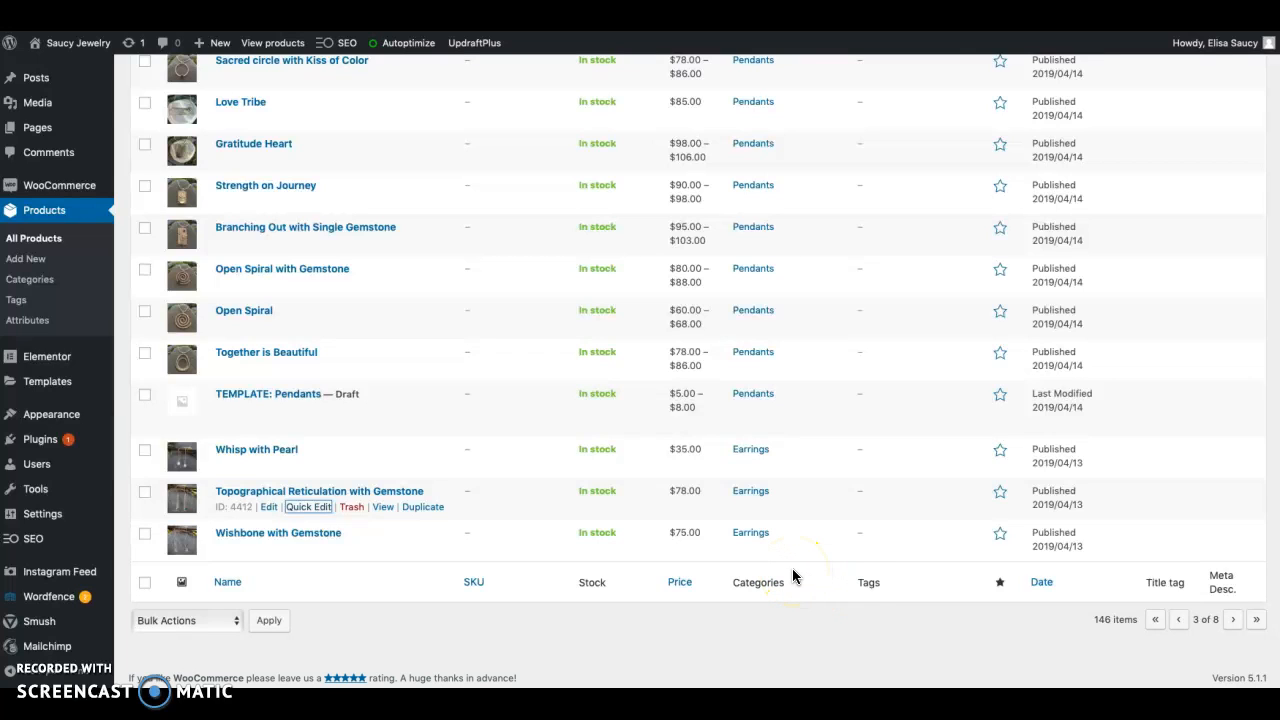
# Open the full editor for Topographical Reticulation with Gemstone and review its variations, advanced settings and attributes
pyautogui.click(273, 511)
pyautogui.scroll(-5, 275, 516)
pyautogui.scroll(-2, 275, 516)
pyautogui.click(173, 336)
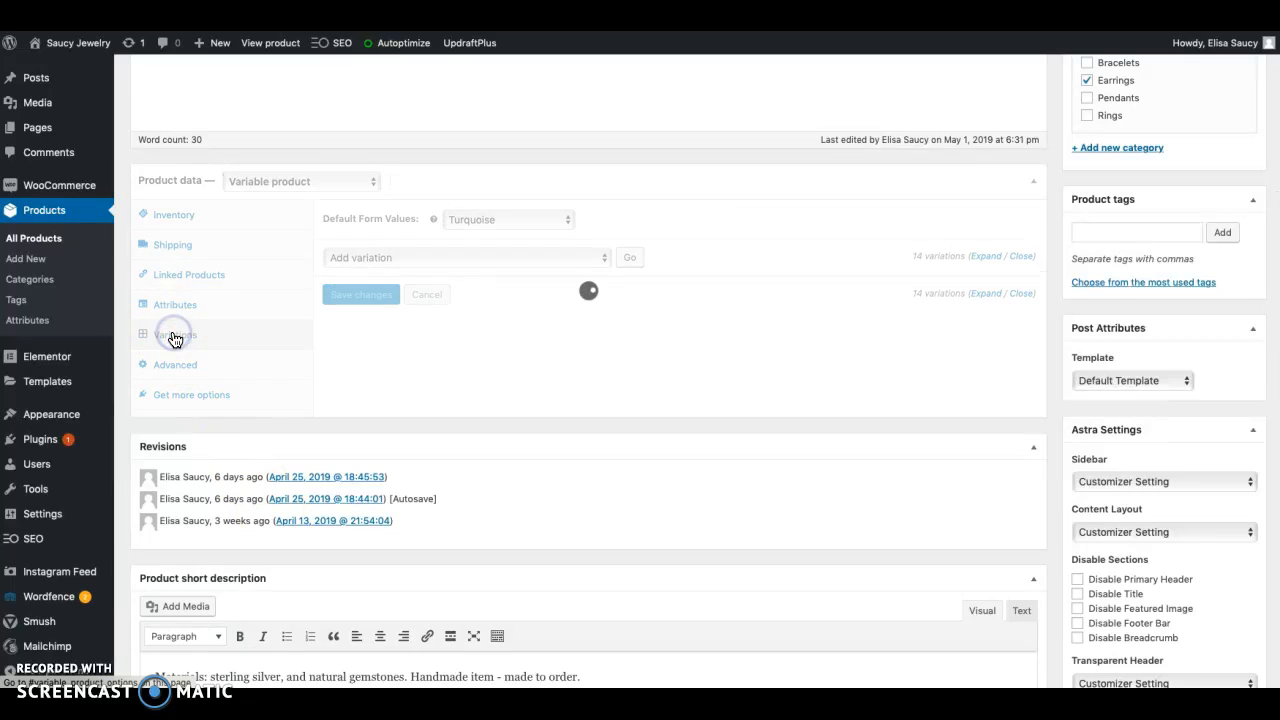
pyautogui.click(177, 369)
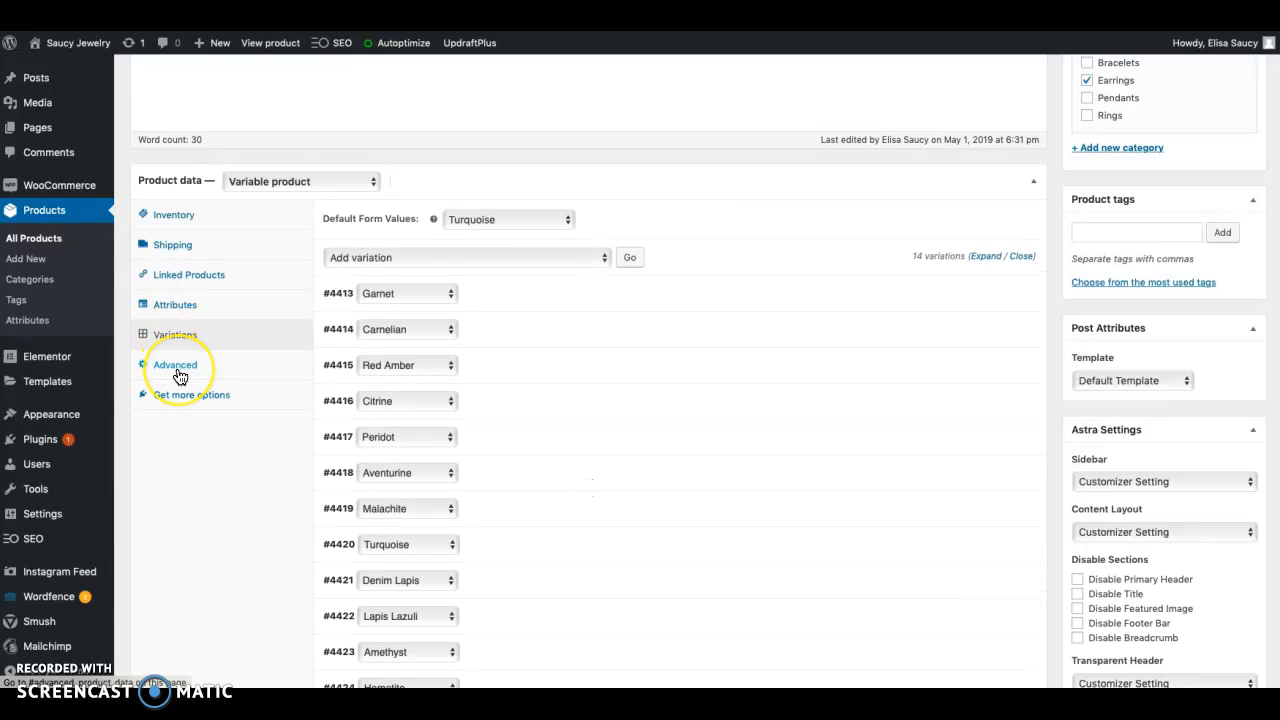
pyautogui.click(177, 370)
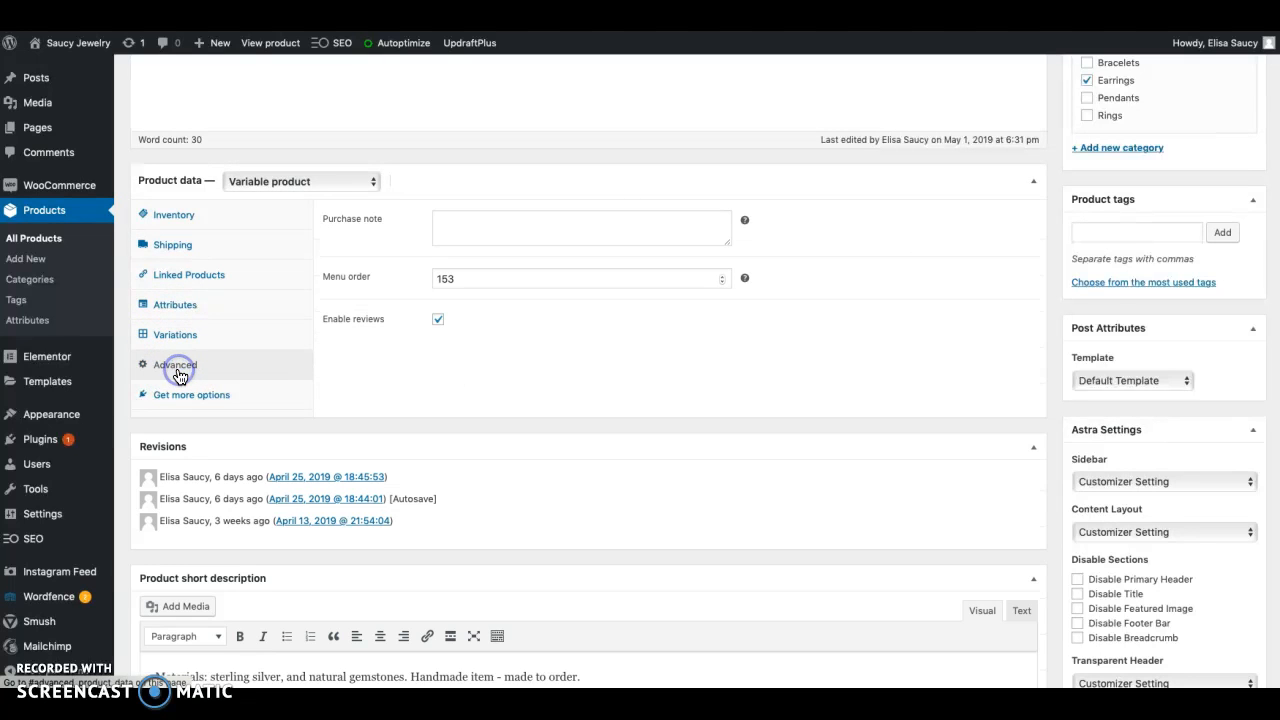
pyautogui.click(175, 306)
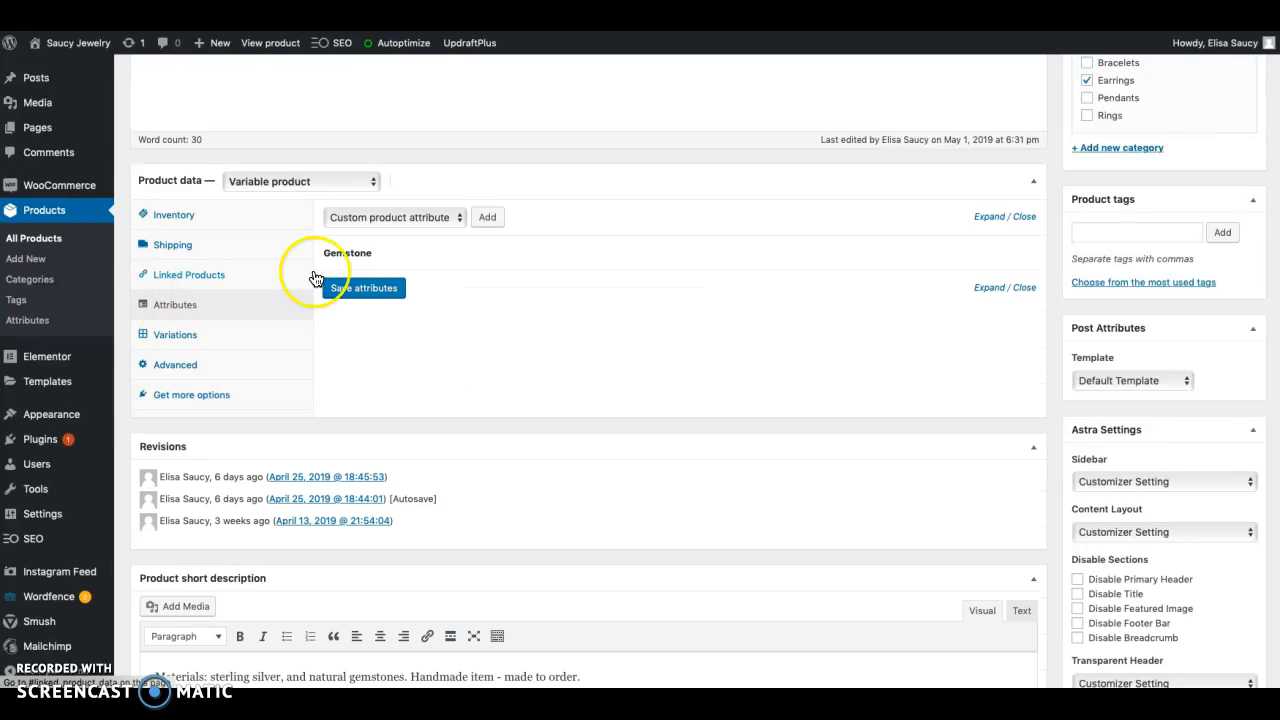
pyautogui.click(177, 340)
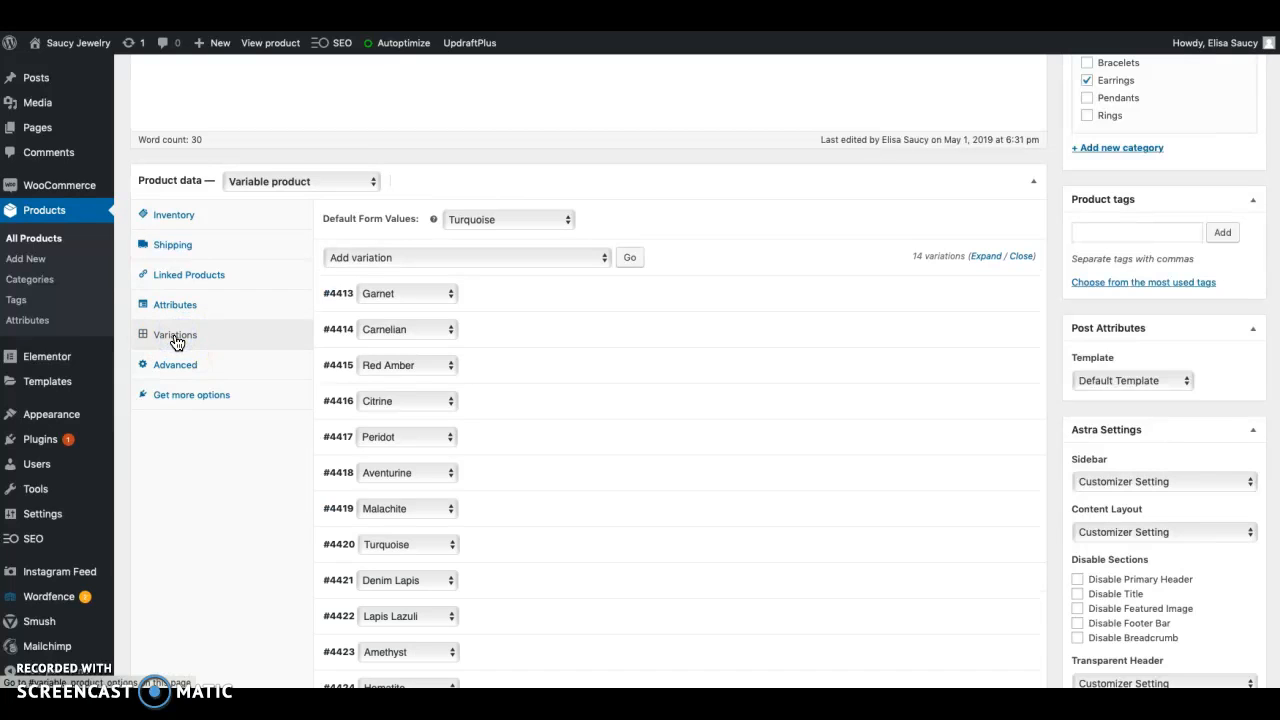
# Look over the full list of gemstone variations and update the published product
pyautogui.scroll(-2, 206, 440)
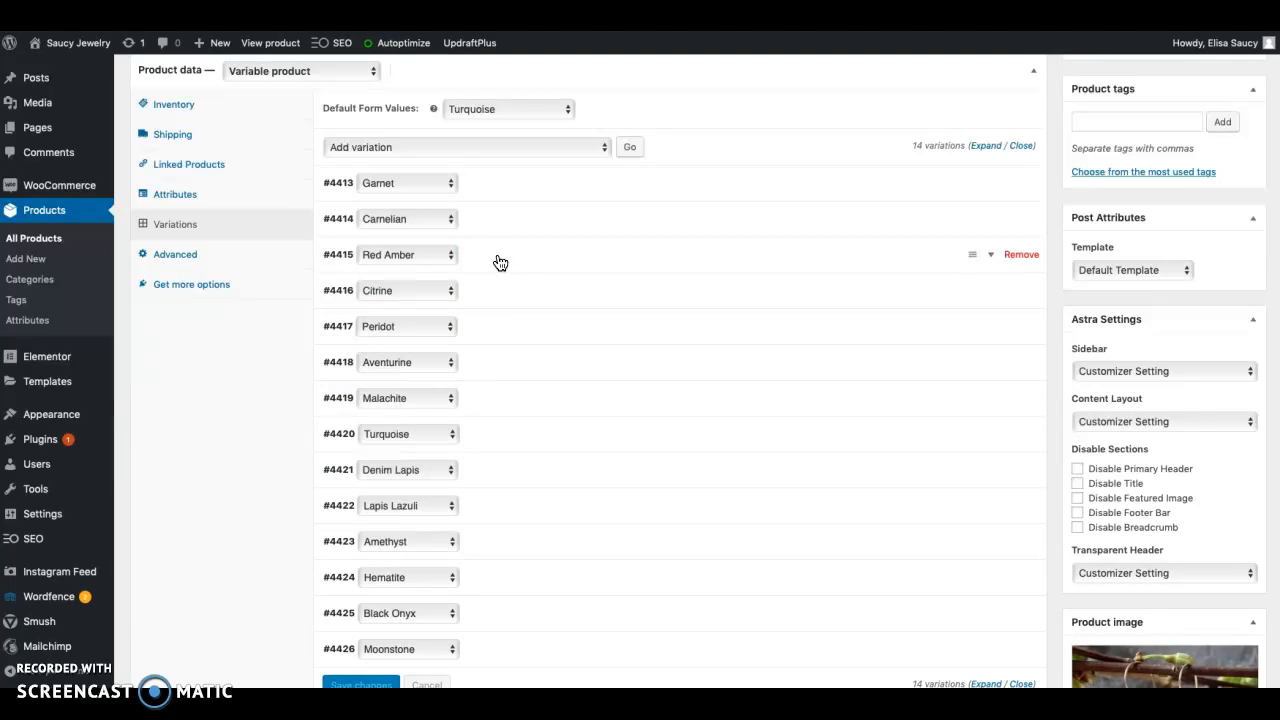
pyautogui.scroll(10, 977, 177)
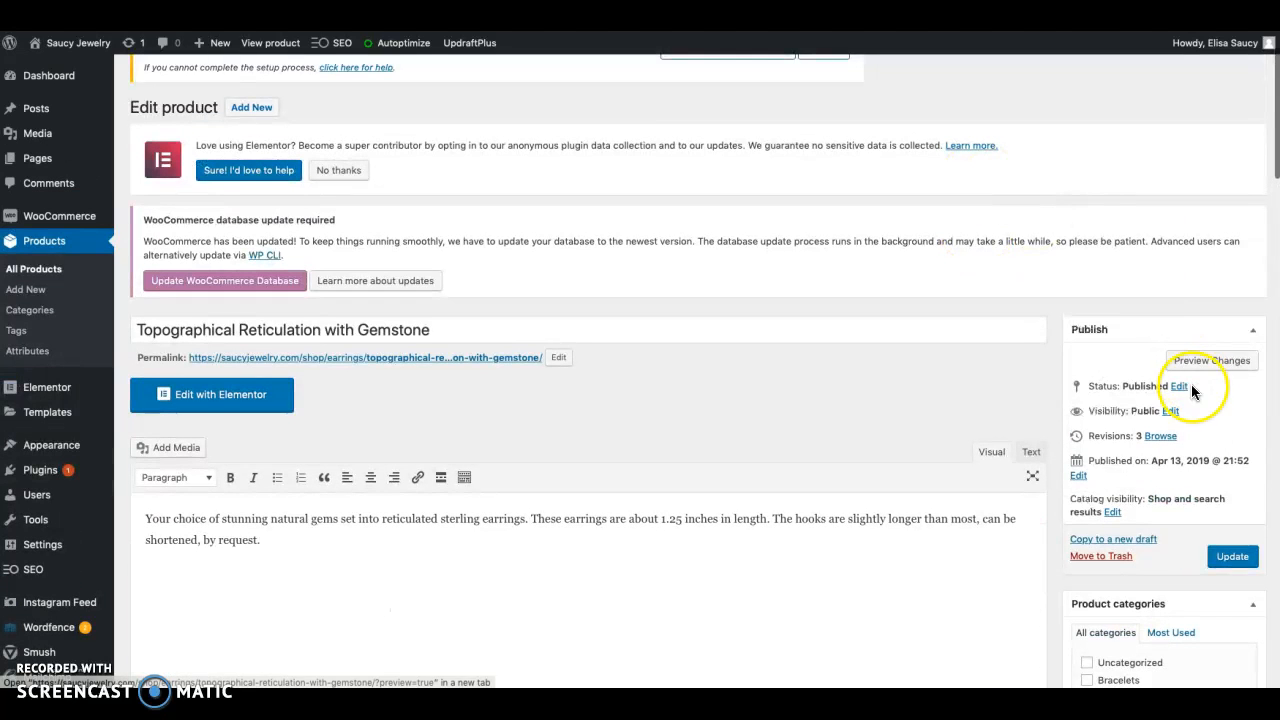
pyautogui.click(1226, 565)
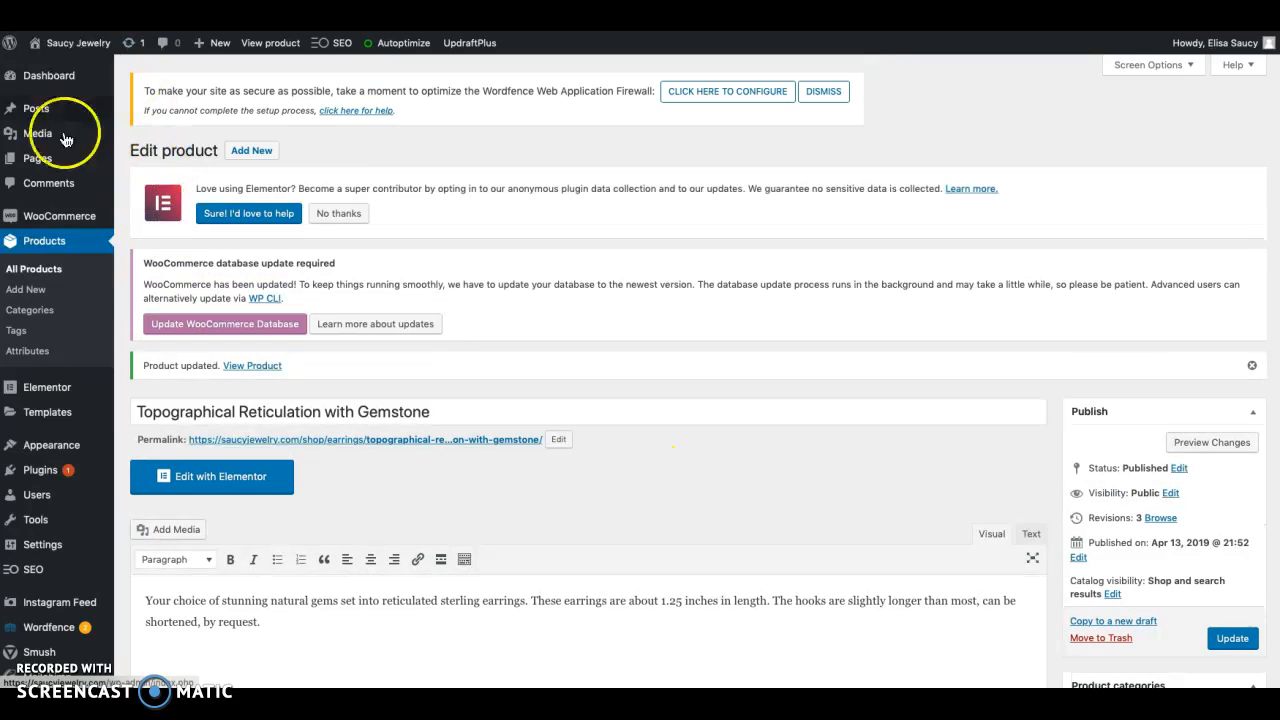
# Return to the list of all products and browse through to page 4, checking for out-of-stock items
pyautogui.click(40, 278)
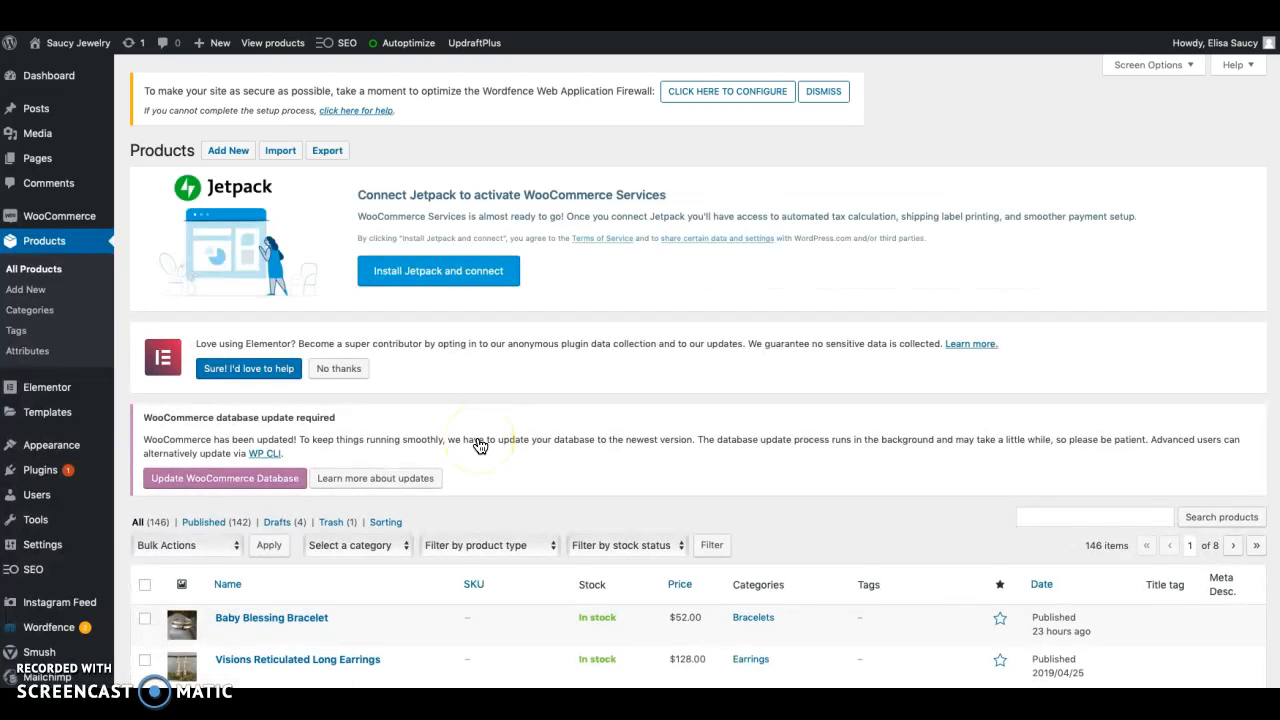
pyautogui.scroll(-15, 480, 445)
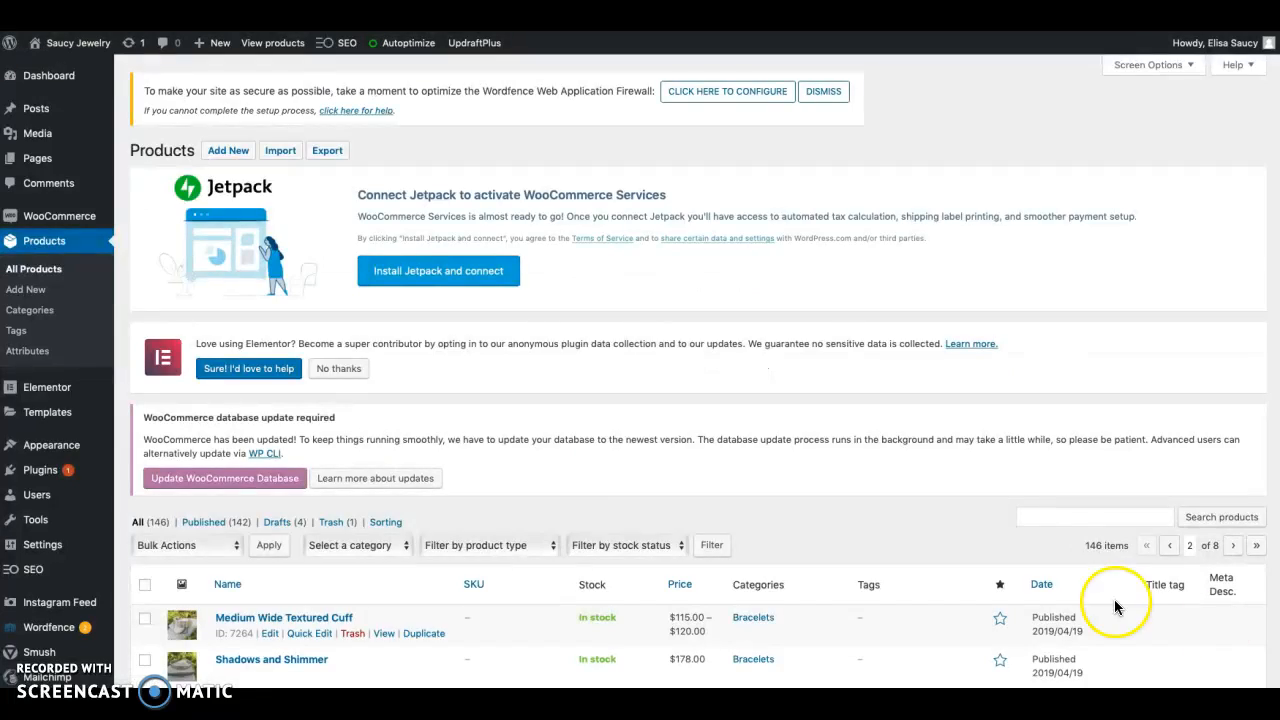
pyautogui.scroll(-8, 1114, 606)
pyautogui.scroll(-3, 1078, 603)
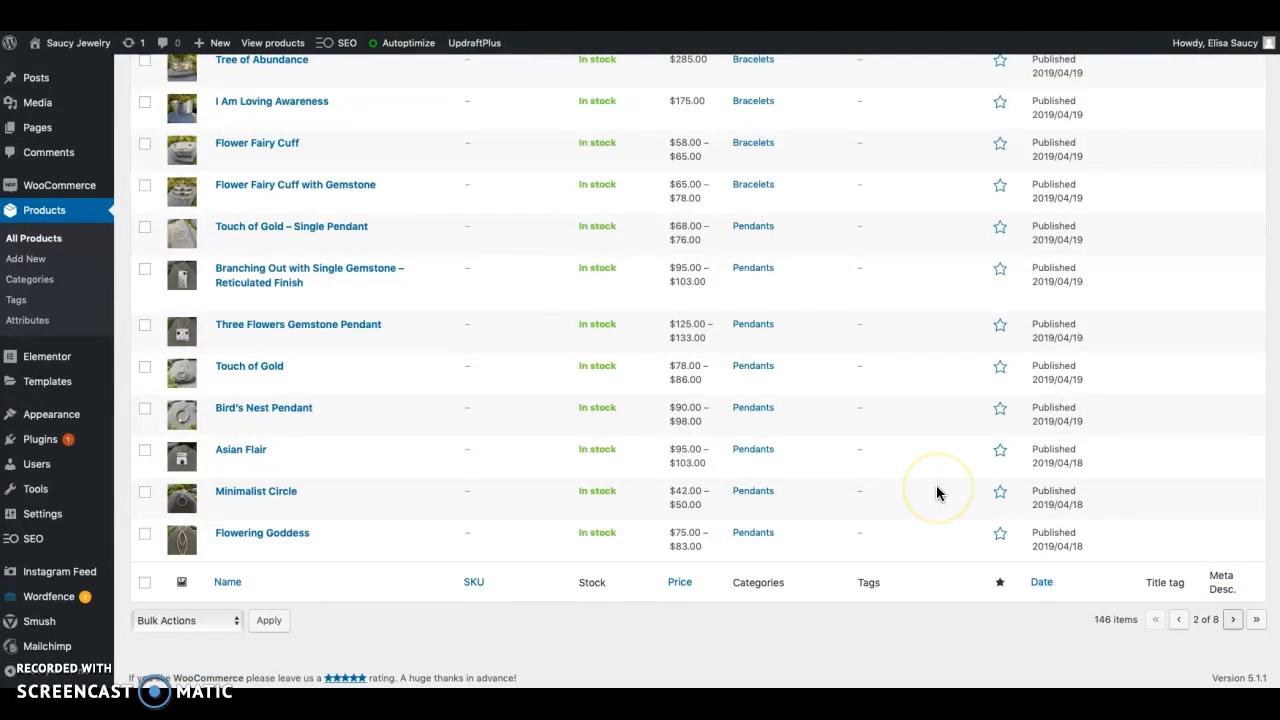
pyautogui.scroll(-15, 937, 490)
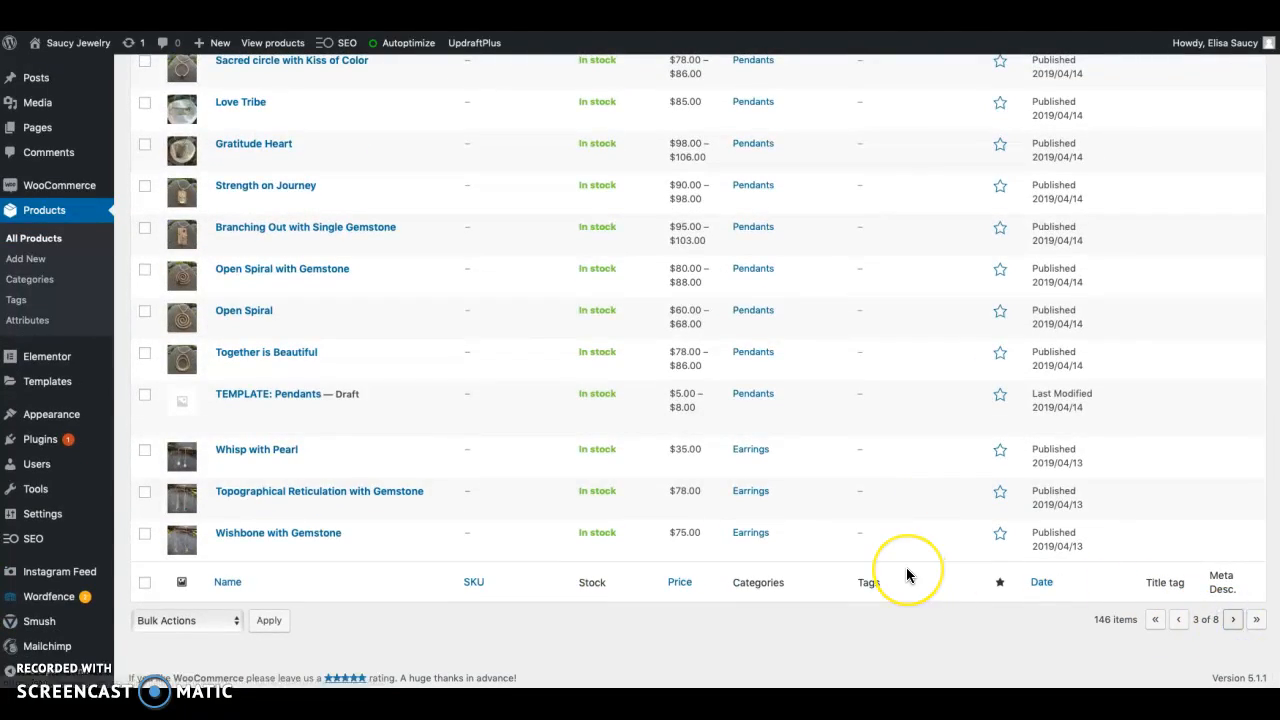
pyautogui.scroll(-5, 906, 575)
pyautogui.scroll(1, 906, 575)
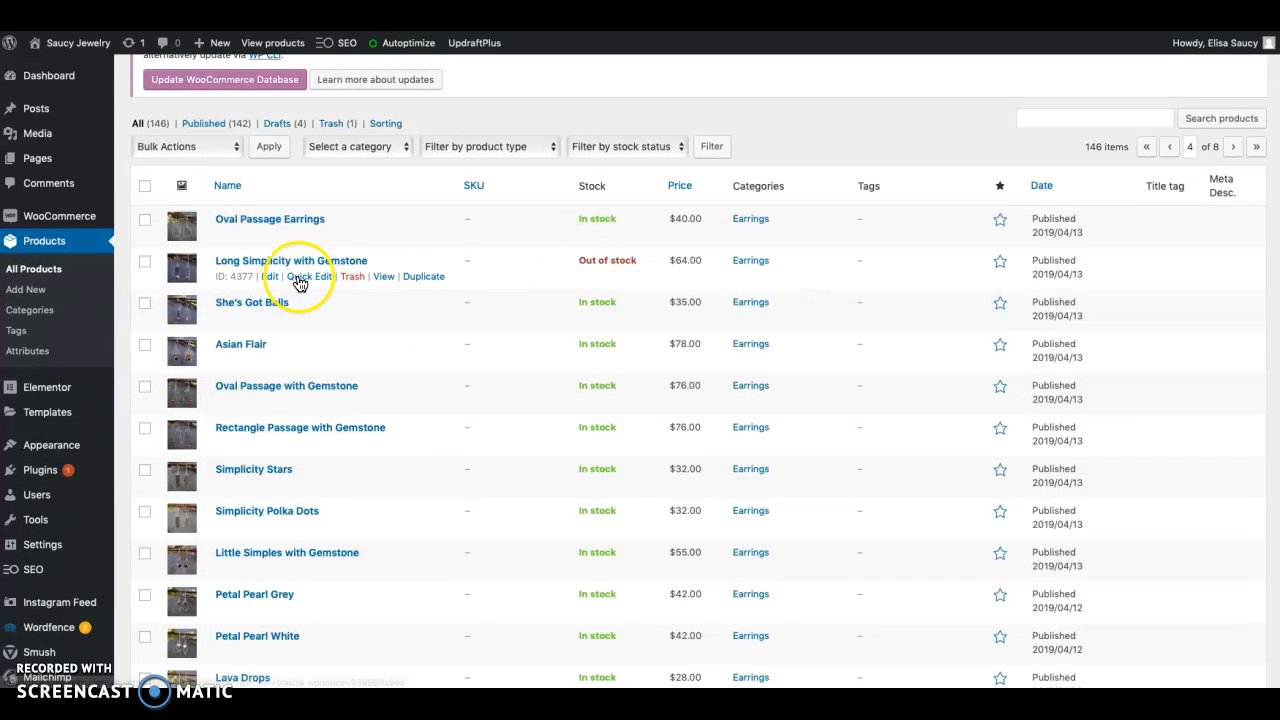
# Quick-edit the Long Simplicity with Gemstone earrings, setting the stock status to On backorder, and save the change
pyautogui.click(298, 280)
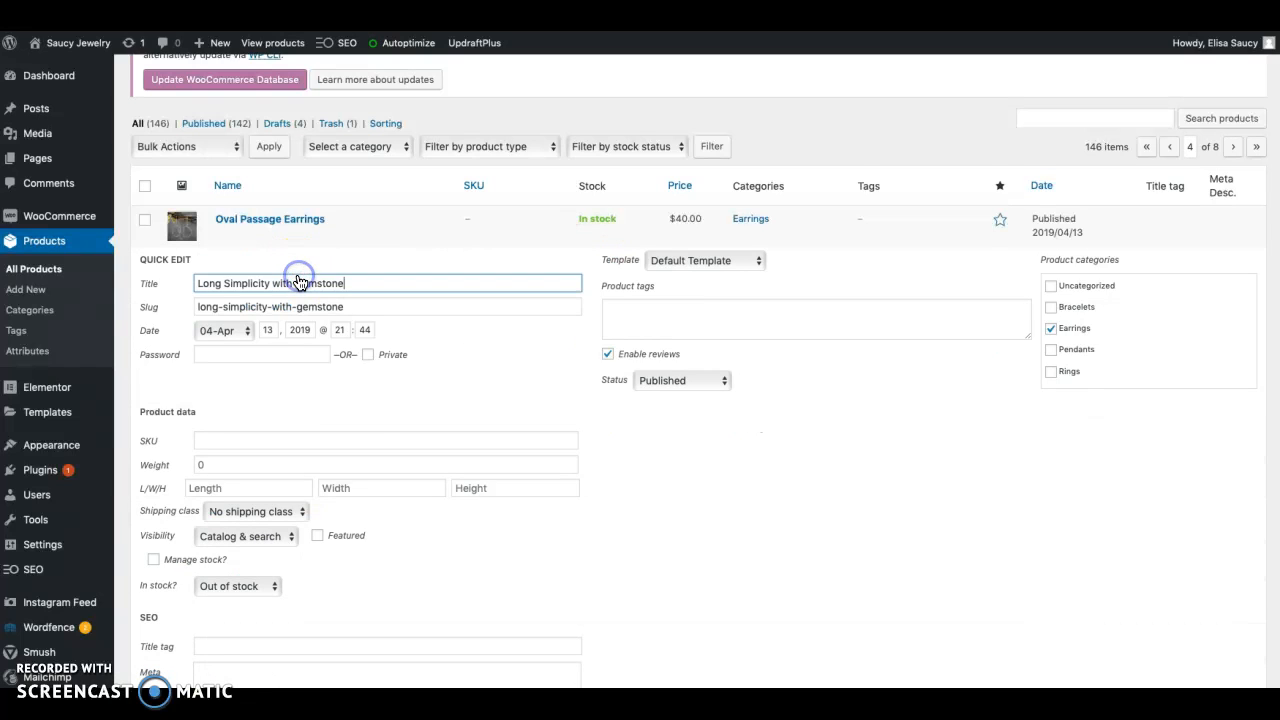
pyautogui.scroll(-1, 370, 505)
pyautogui.click(253, 558)
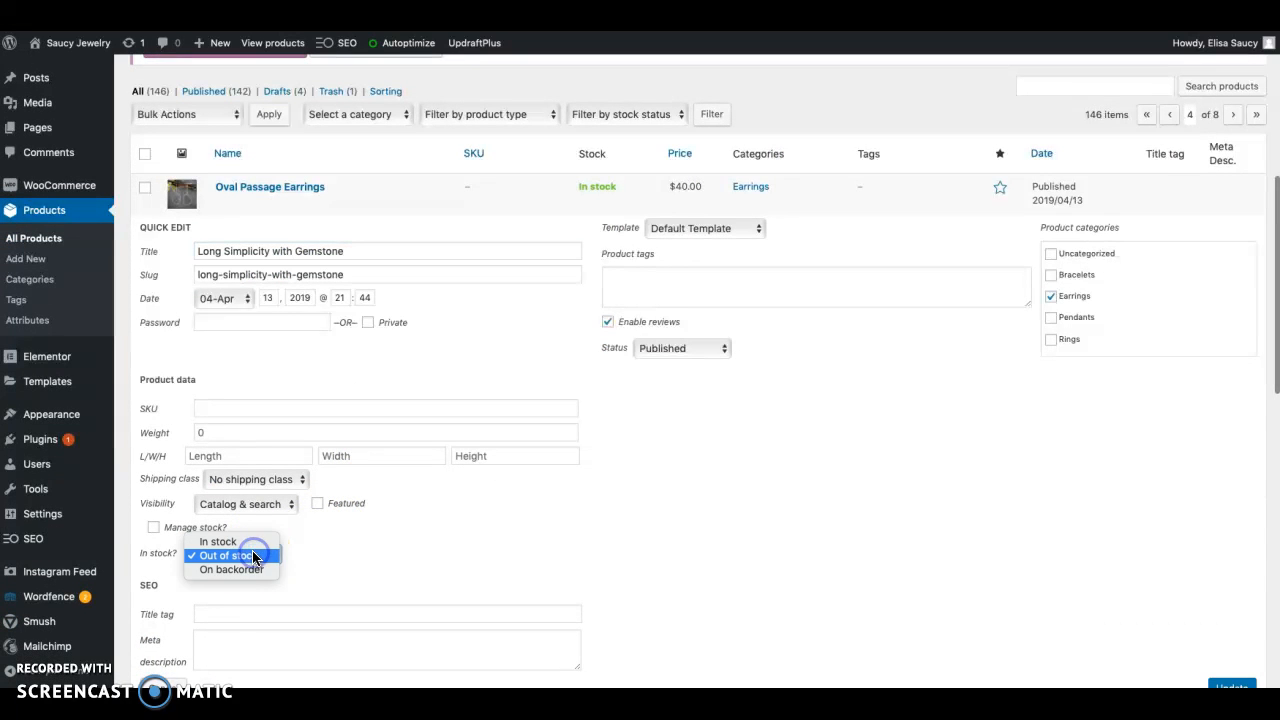
pyautogui.click(248, 567)
pyautogui.scroll(-5, 635, 541)
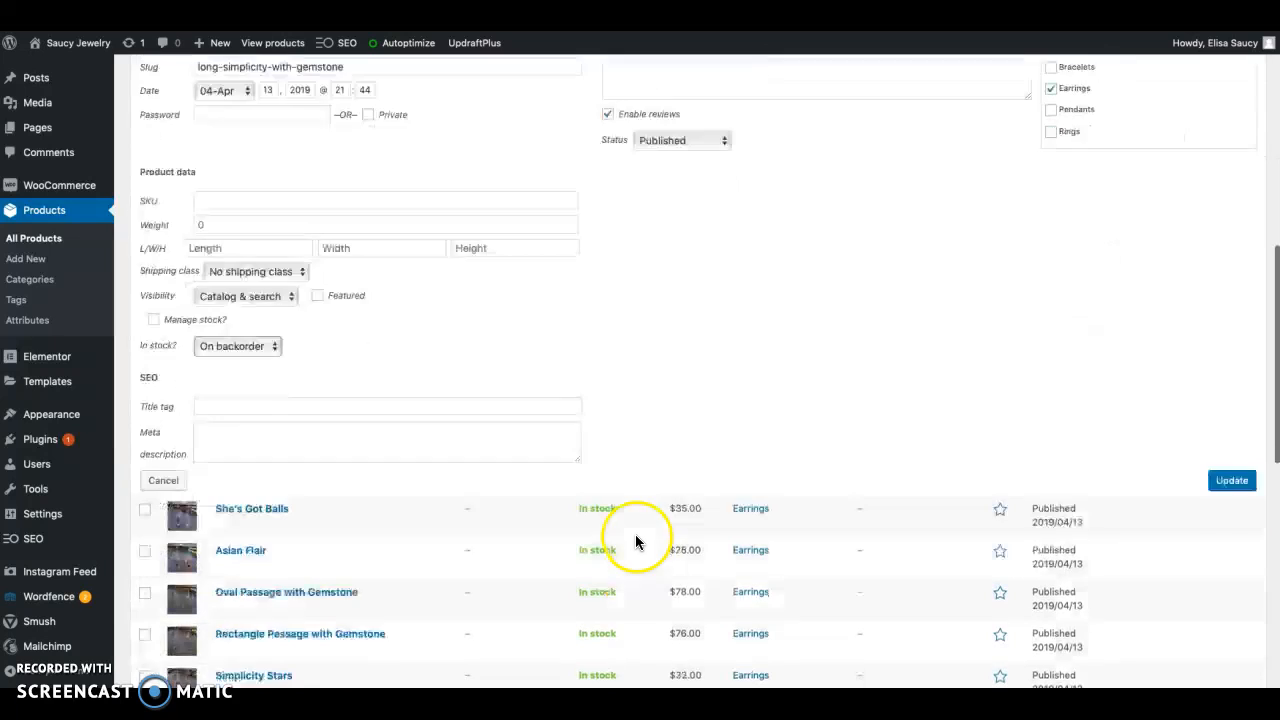
pyautogui.click(1230, 441)
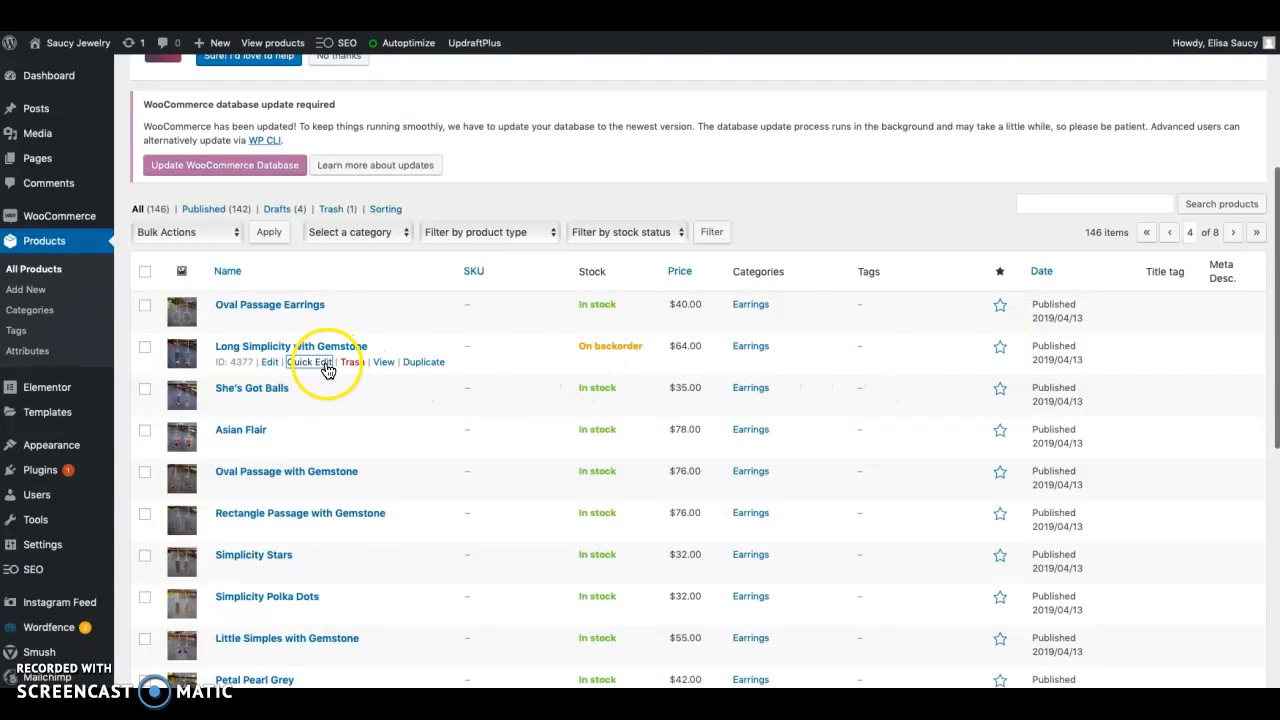
# Quick-edit Long Simplicity with Gemstone again, setting its stock status to In stock, and save the change
pyautogui.click(327, 366)
pyautogui.scroll(-3, 404, 464)
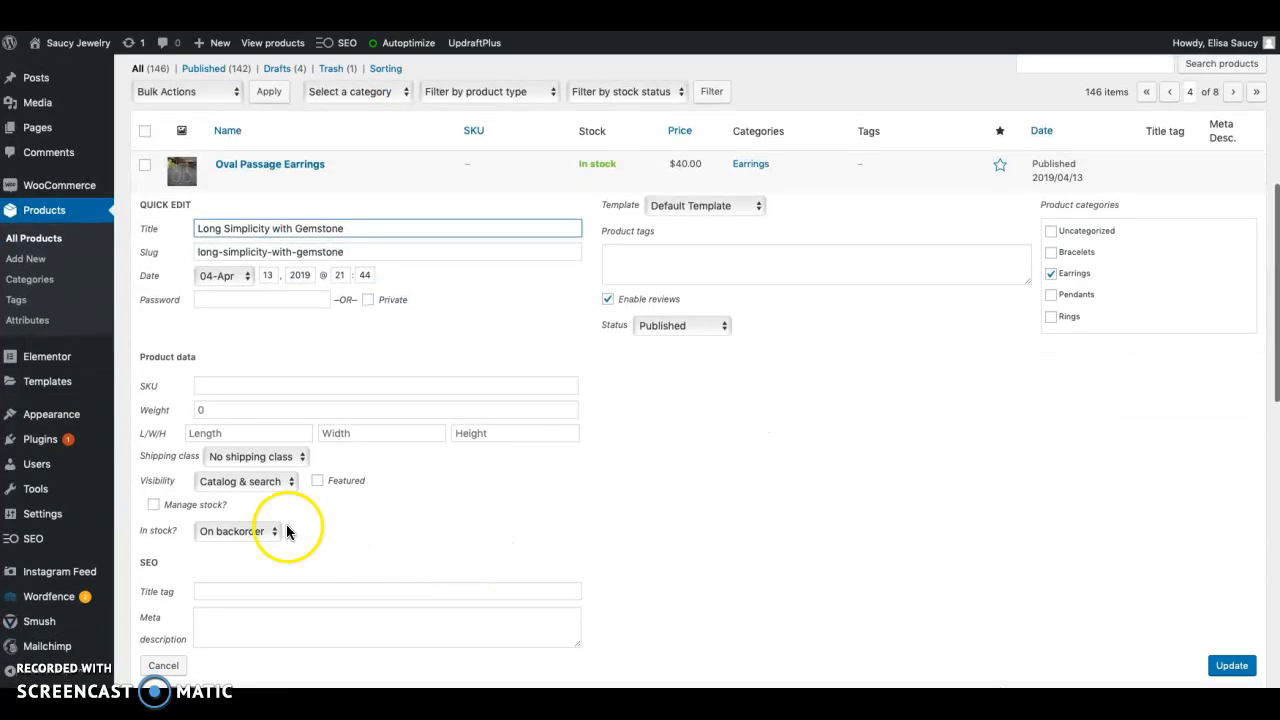
pyautogui.click(267, 531)
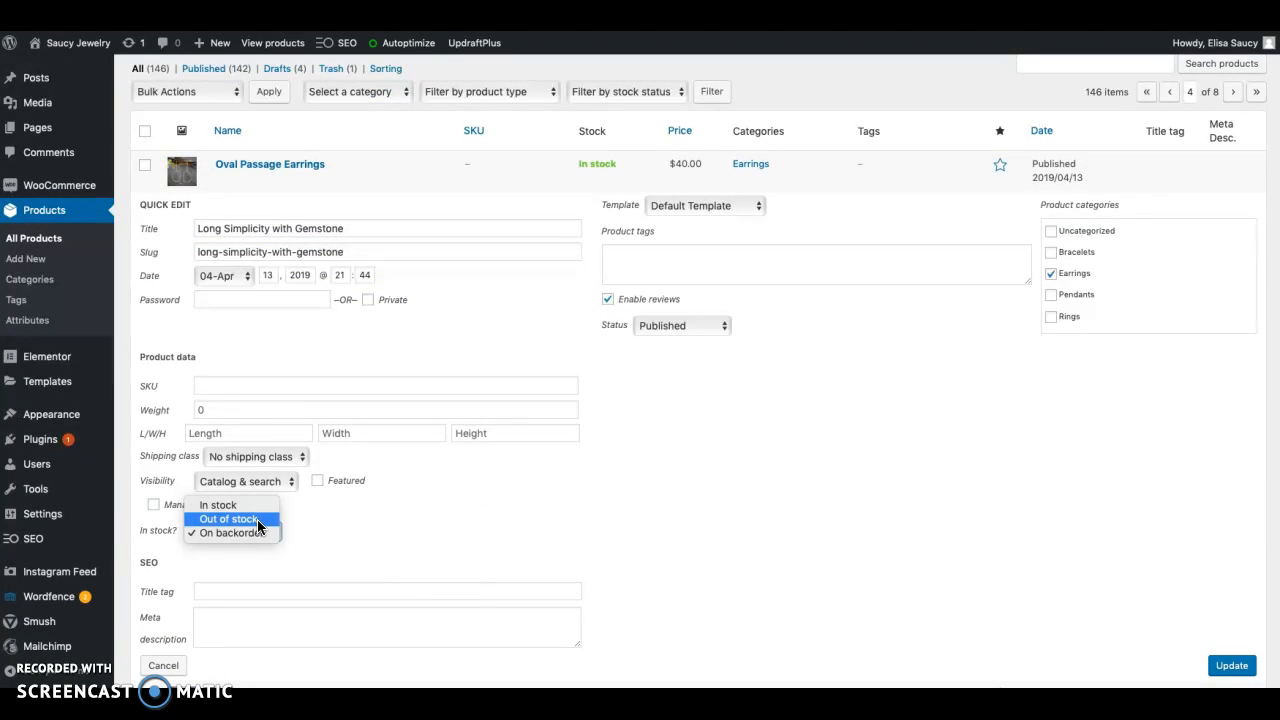
pyautogui.click(253, 507)
pyautogui.scroll(-4, 700, 510)
pyautogui.click(1229, 461)
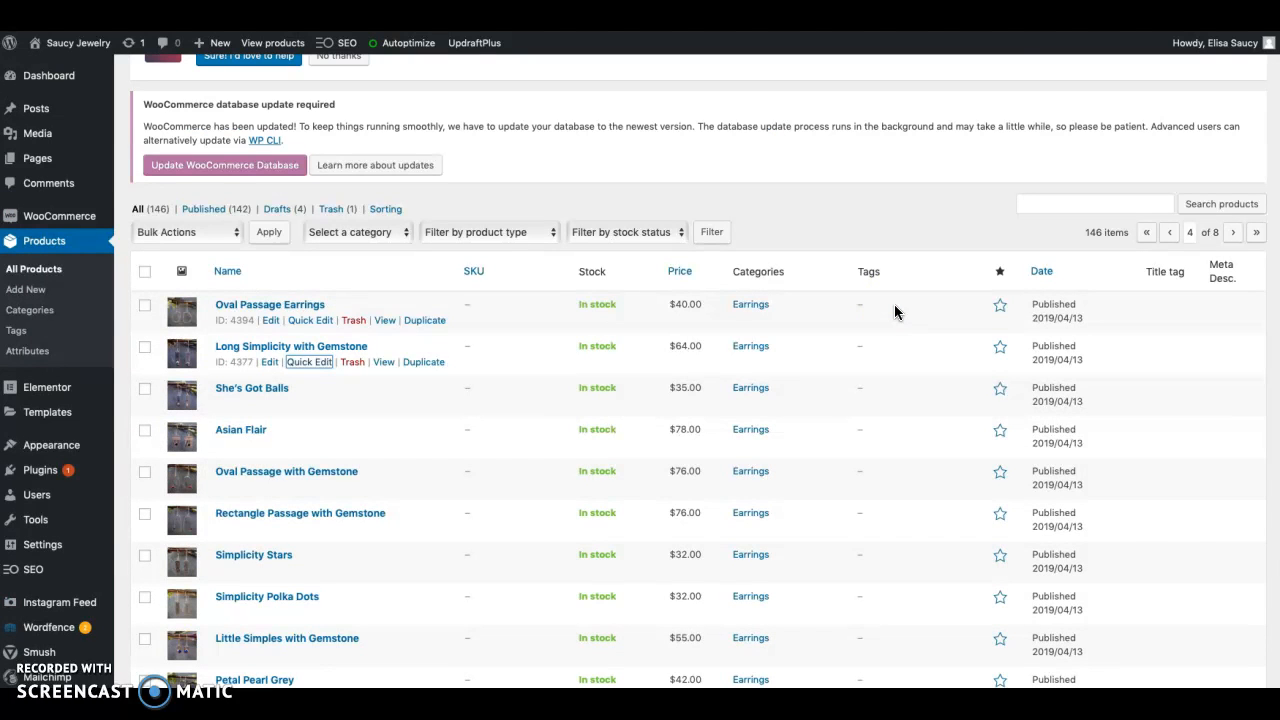
# Go through the rest of page 4 and page 5 of the product list, checking for out-of-stock items
pyautogui.scroll(-10, 895, 312)
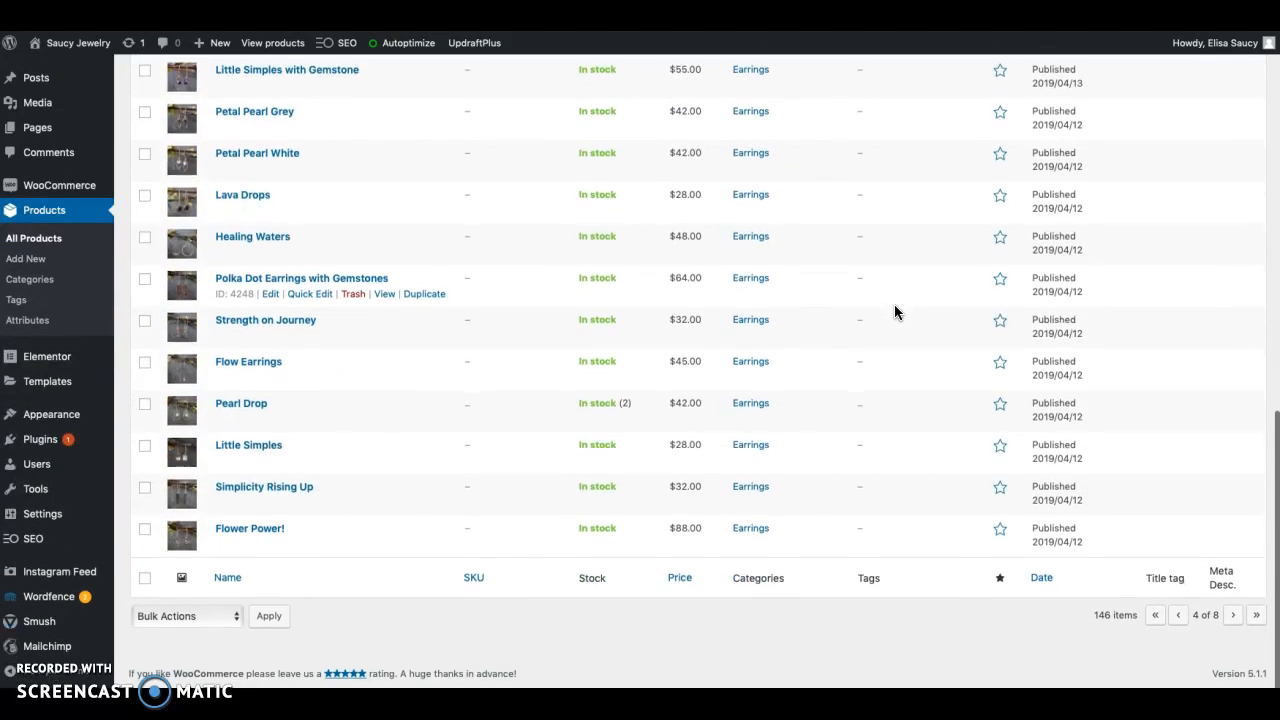
pyautogui.click(1234, 620)
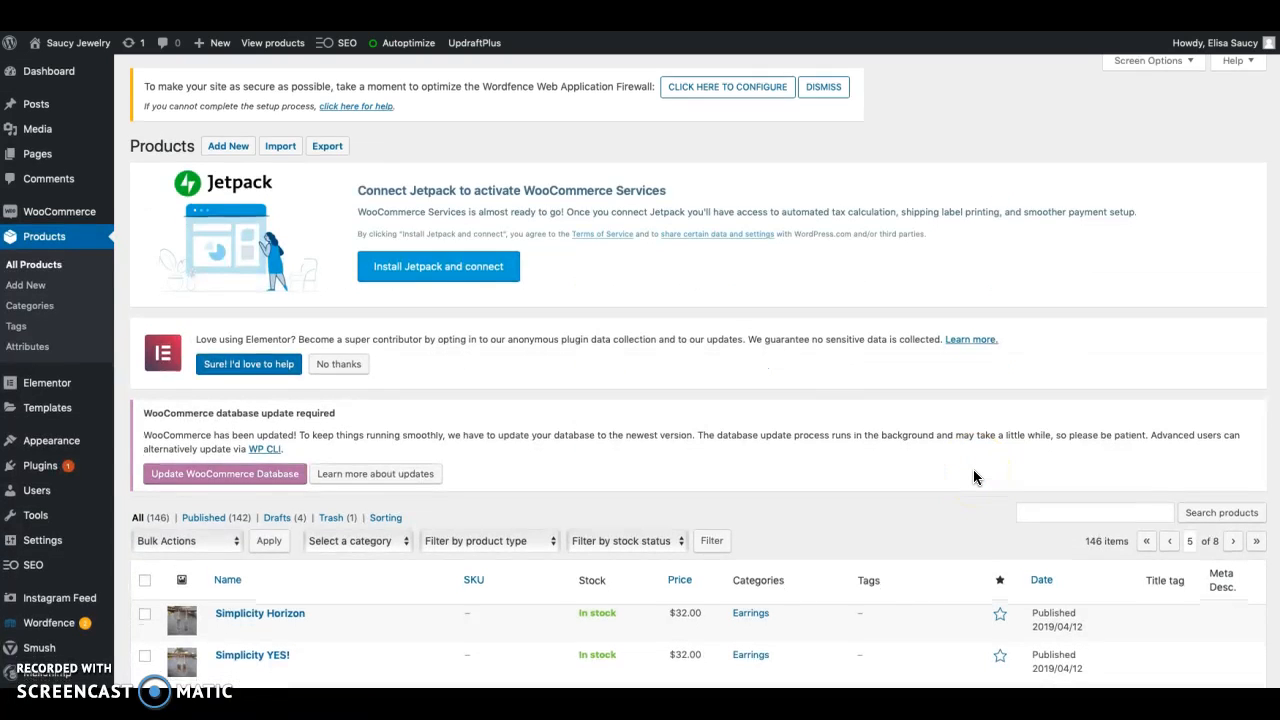
pyautogui.scroll(-10, 974, 477)
pyautogui.click(443, 470)
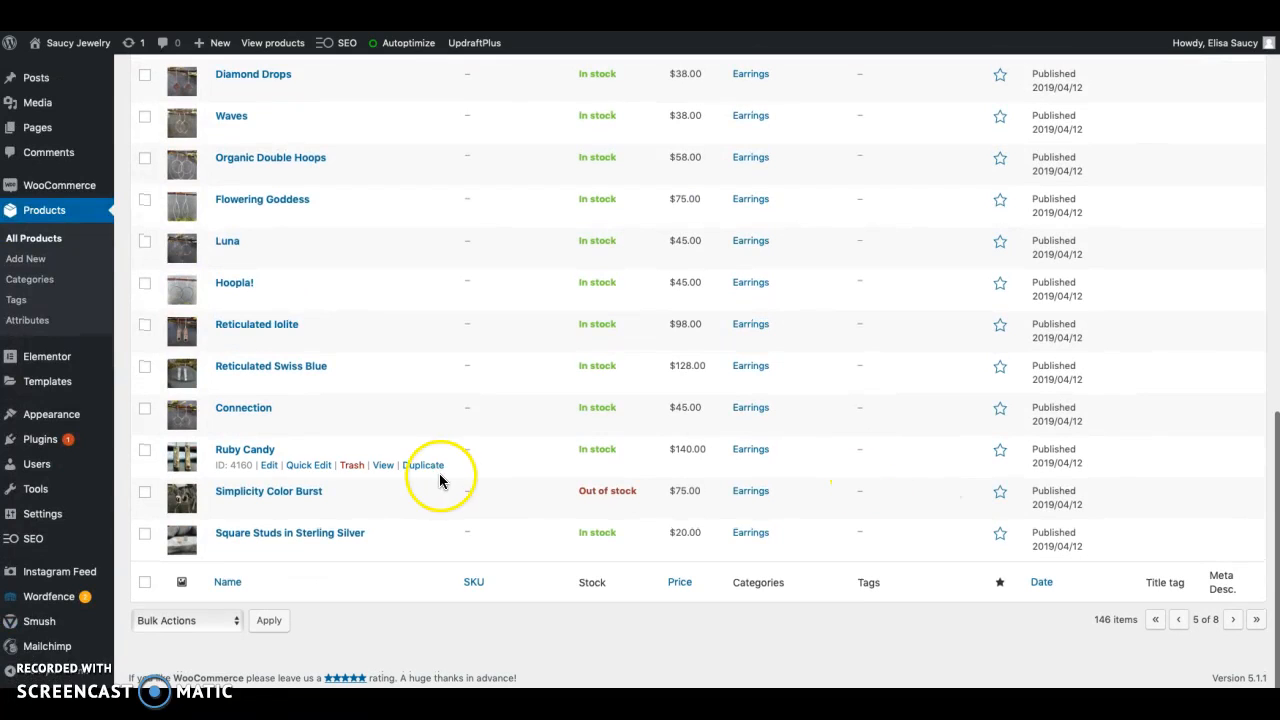
# Quick-edit the Simplicity Color Burst earrings, setting the stock status to On backorder, and save the change
pyautogui.click(308, 507)
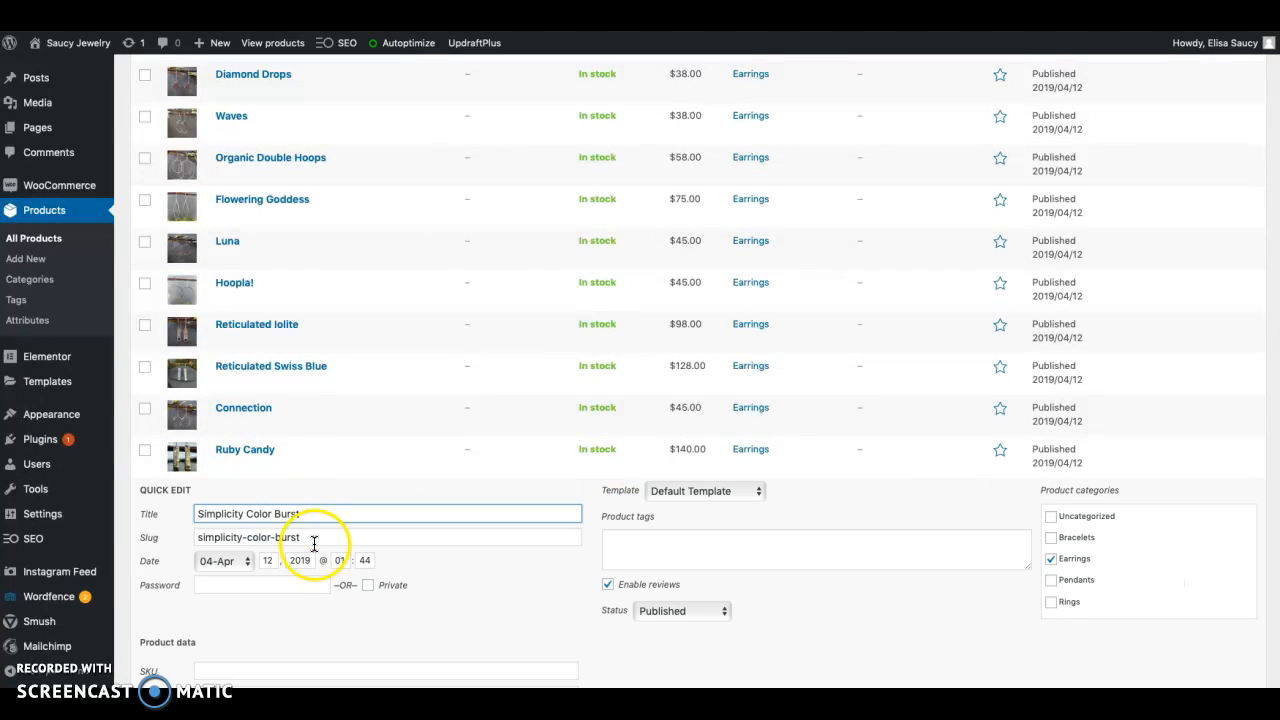
pyautogui.scroll(-3, 310, 540)
pyautogui.click(262, 581)
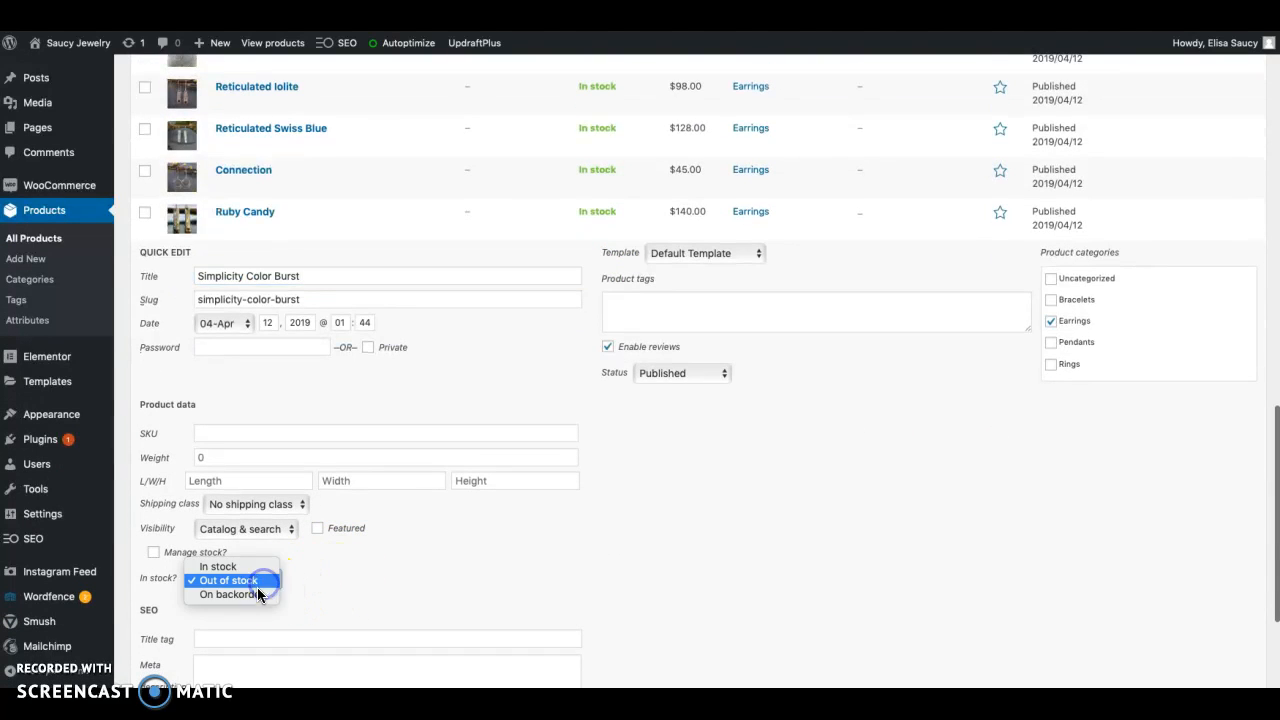
pyautogui.click(256, 590)
pyautogui.scroll(-1, 958, 564)
pyautogui.scroll(-3, 958, 572)
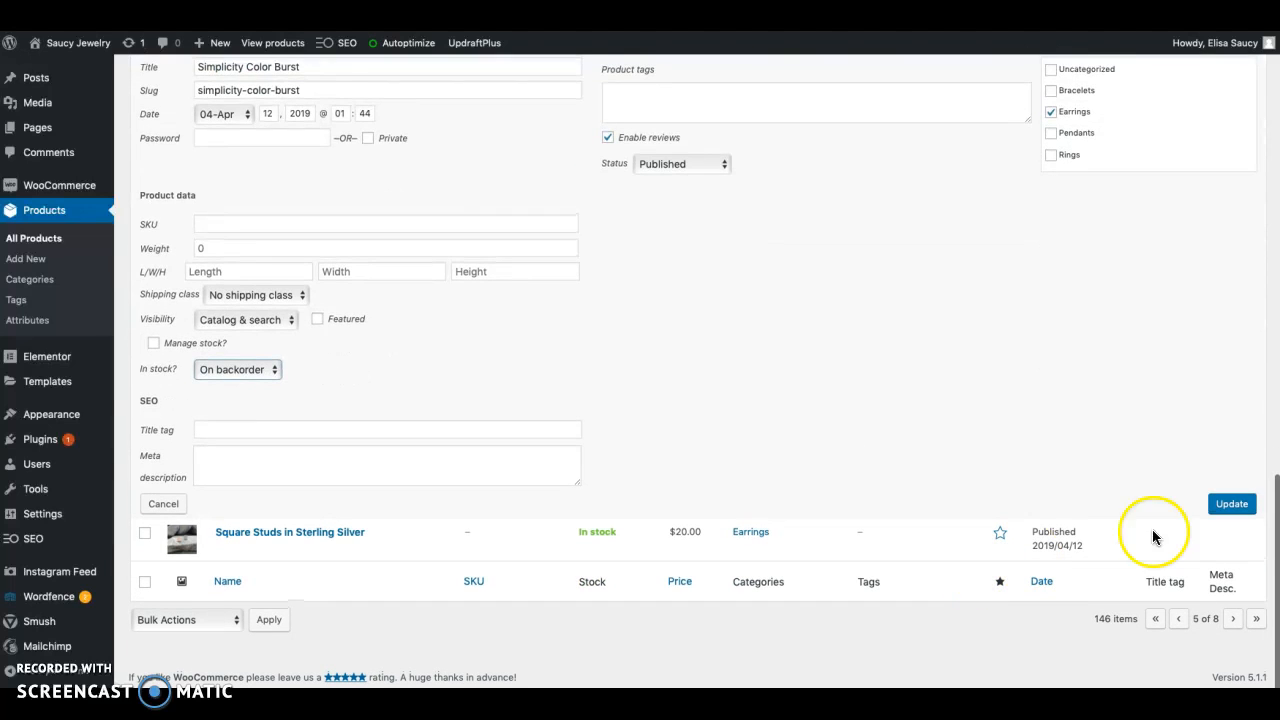
pyautogui.click(1232, 504)
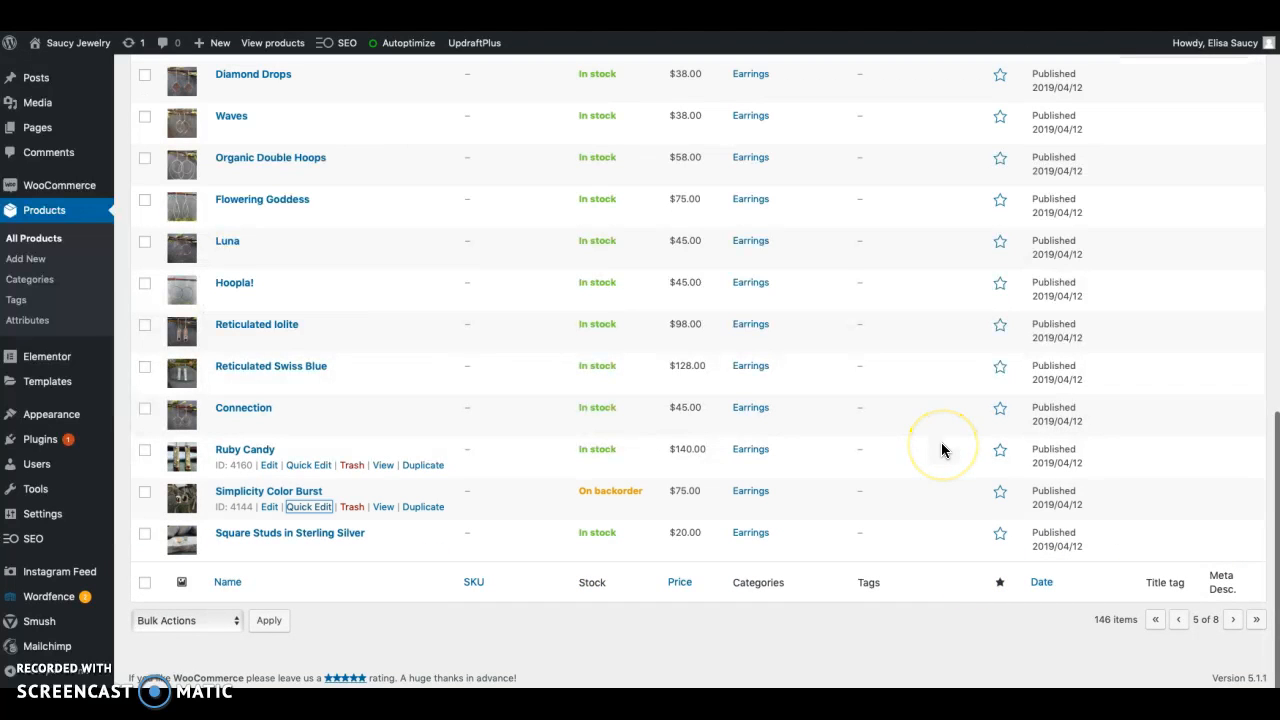
# Quick-edit Simplicity Color Burst again, setting its stock status to In stock, and save the change
pyautogui.click(320, 507)
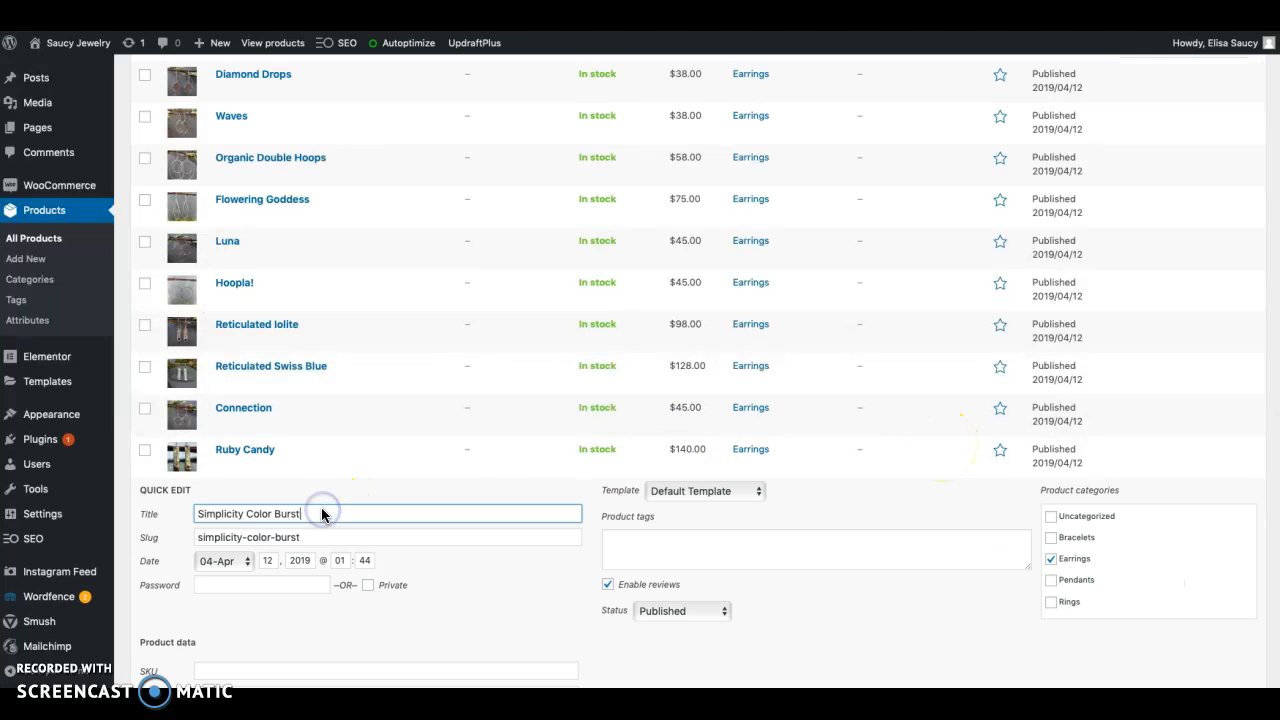
pyautogui.scroll(-3, 336, 594)
pyautogui.click(261, 614)
pyautogui.click(242, 587)
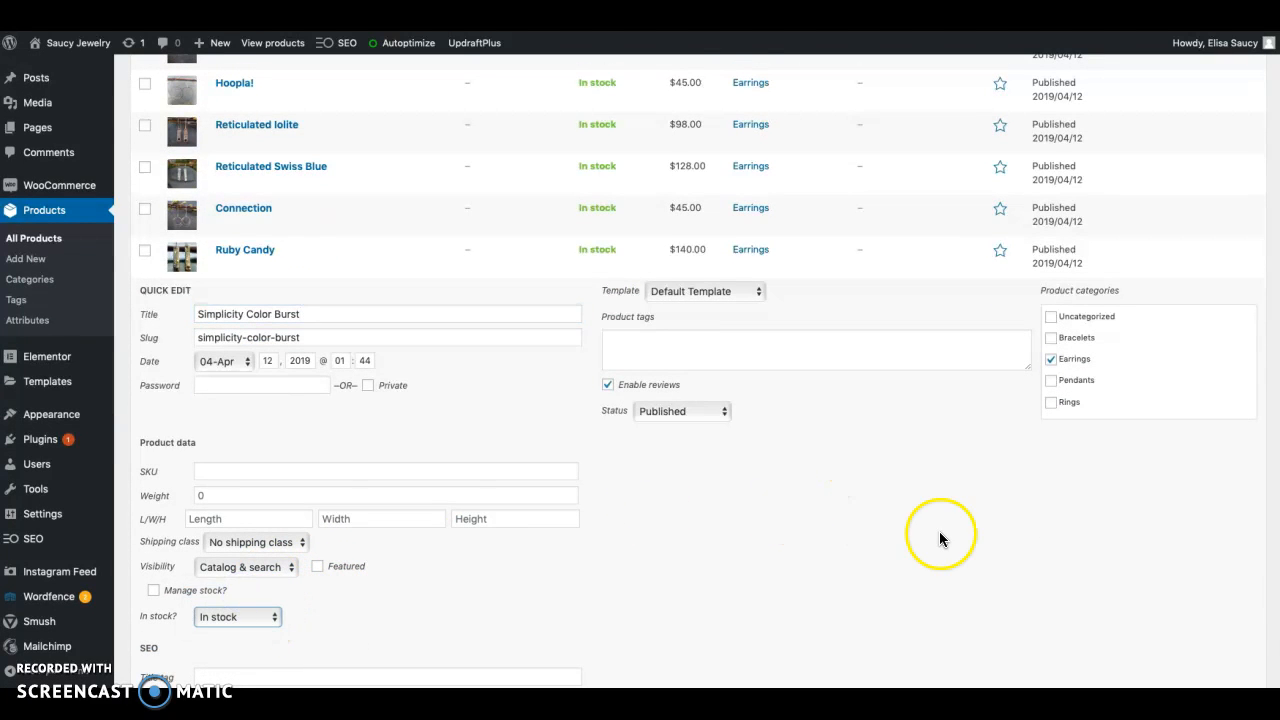
pyautogui.scroll(-5, 930, 530)
pyautogui.click(1216, 506)
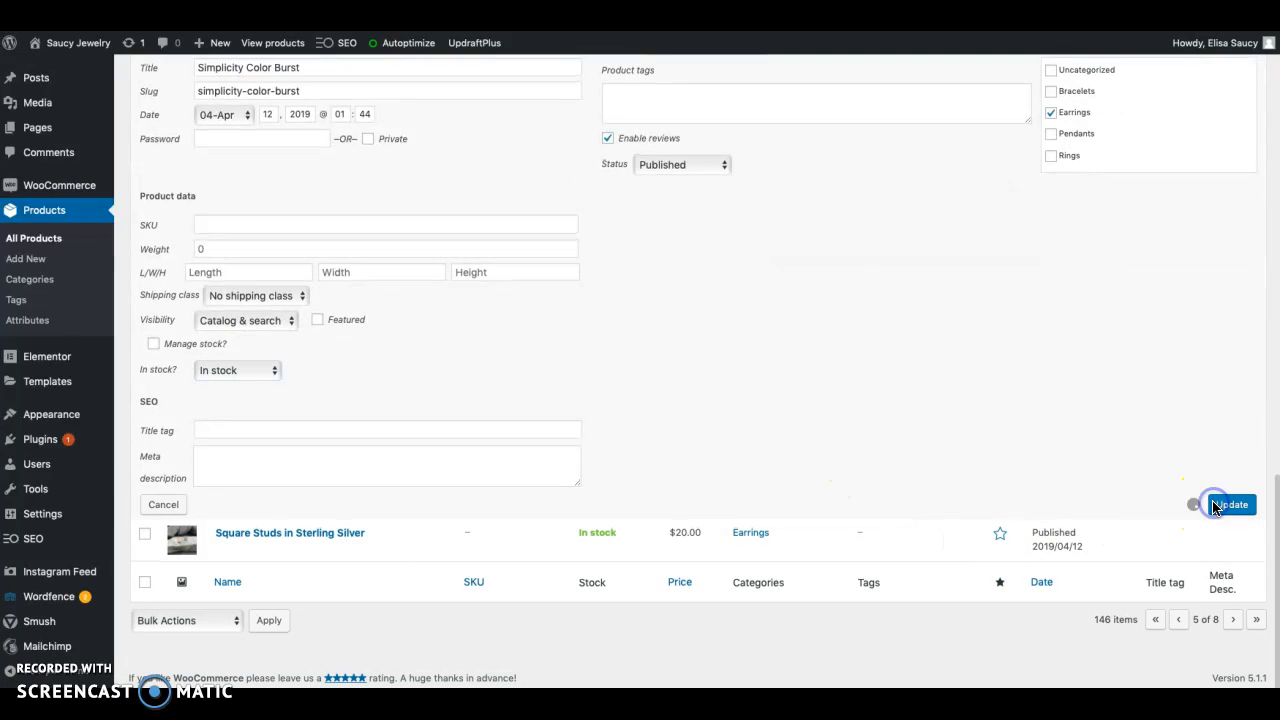
# Browse pages 6 and 7 of the product list, checking the stock column for out-of-stock items
pyautogui.click(1233, 620)
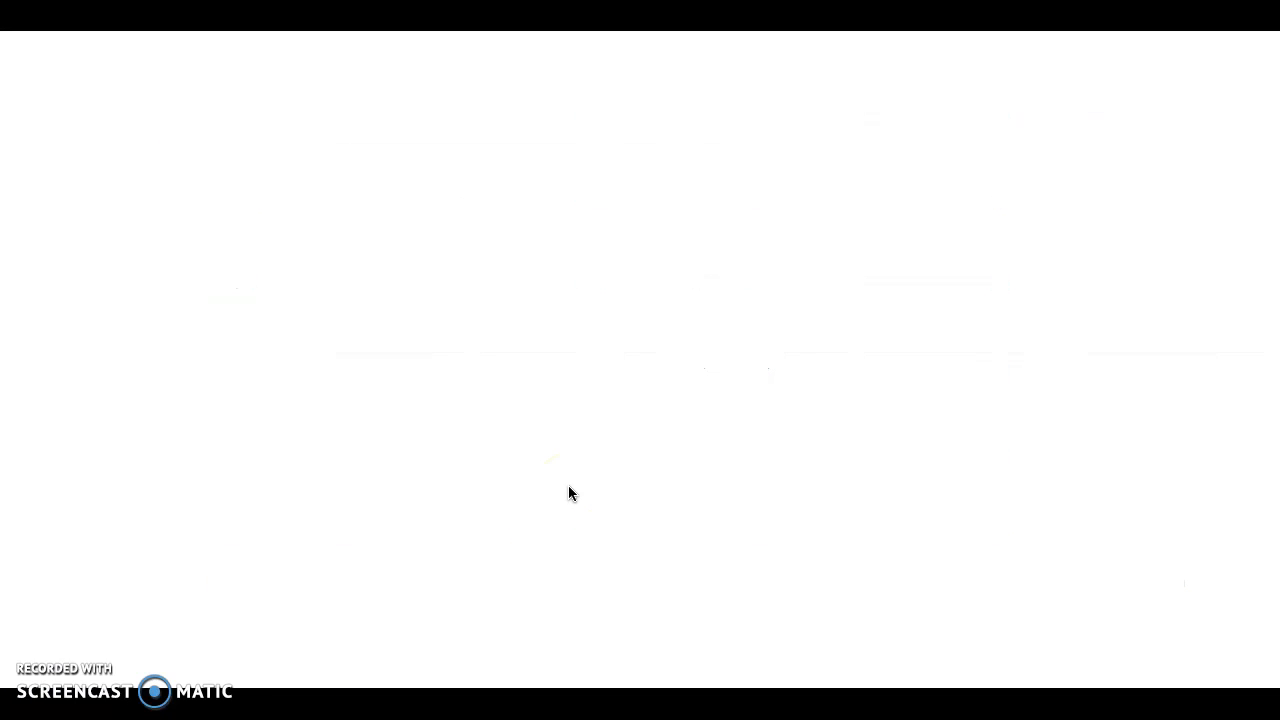
pyautogui.scroll(-5, 568, 492)
pyautogui.scroll(-10, 568, 492)
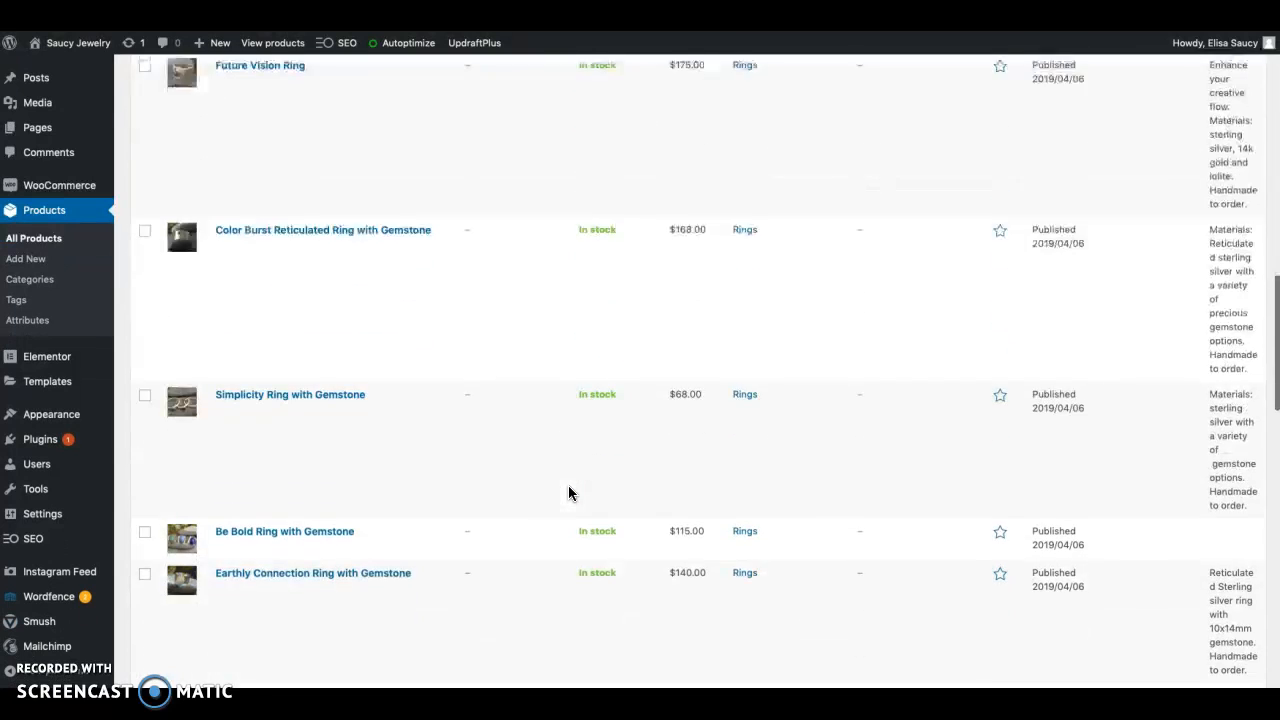
pyautogui.scroll(-3, 568, 492)
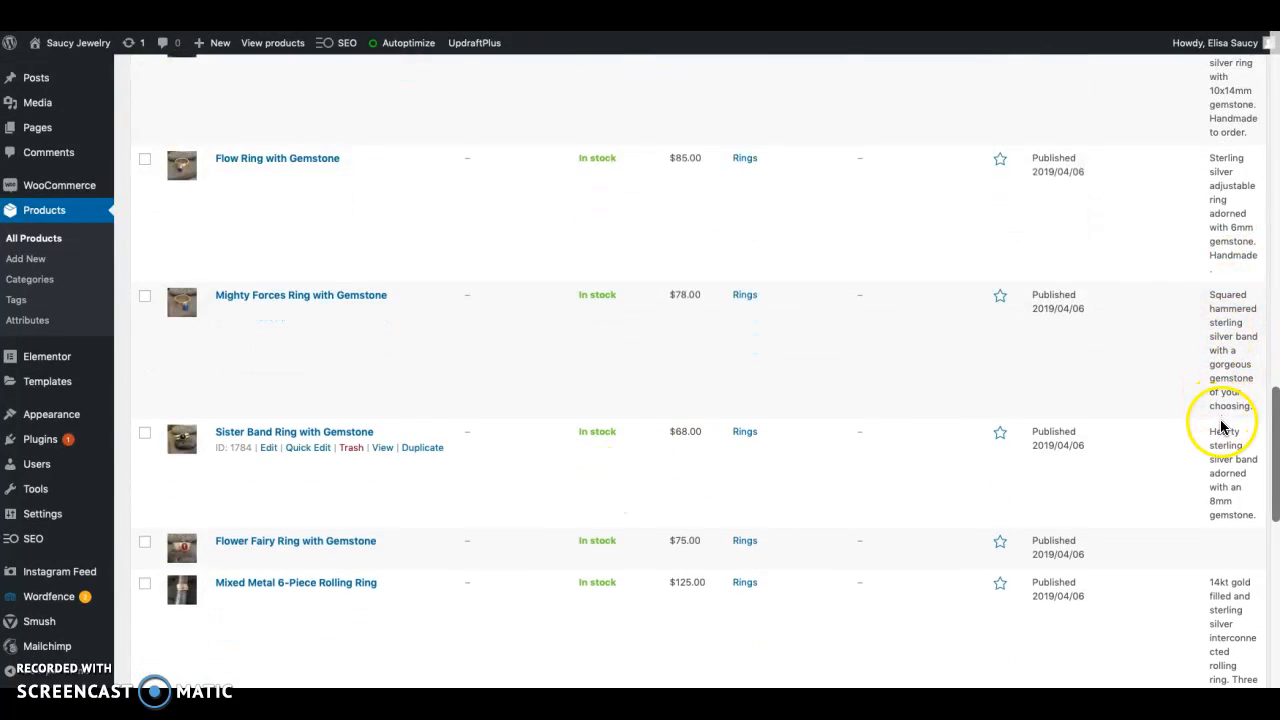
pyautogui.scroll(-10, 852, 479)
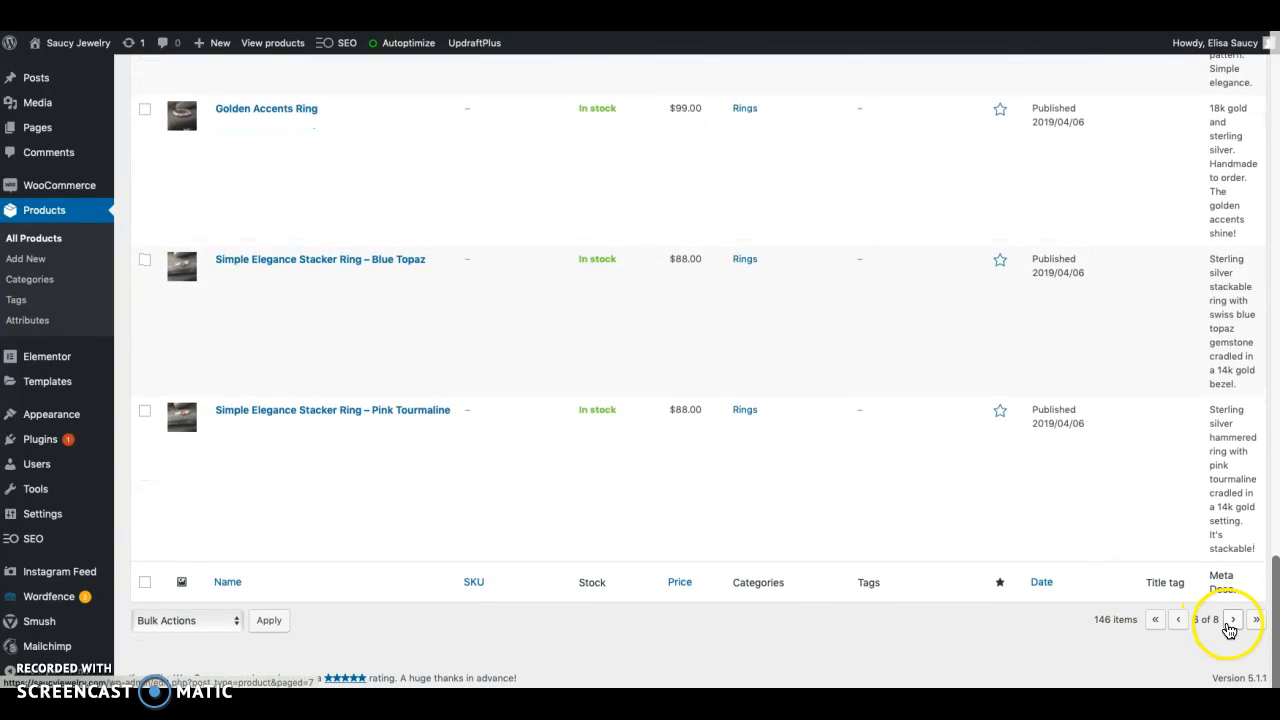
pyautogui.click(1232, 621)
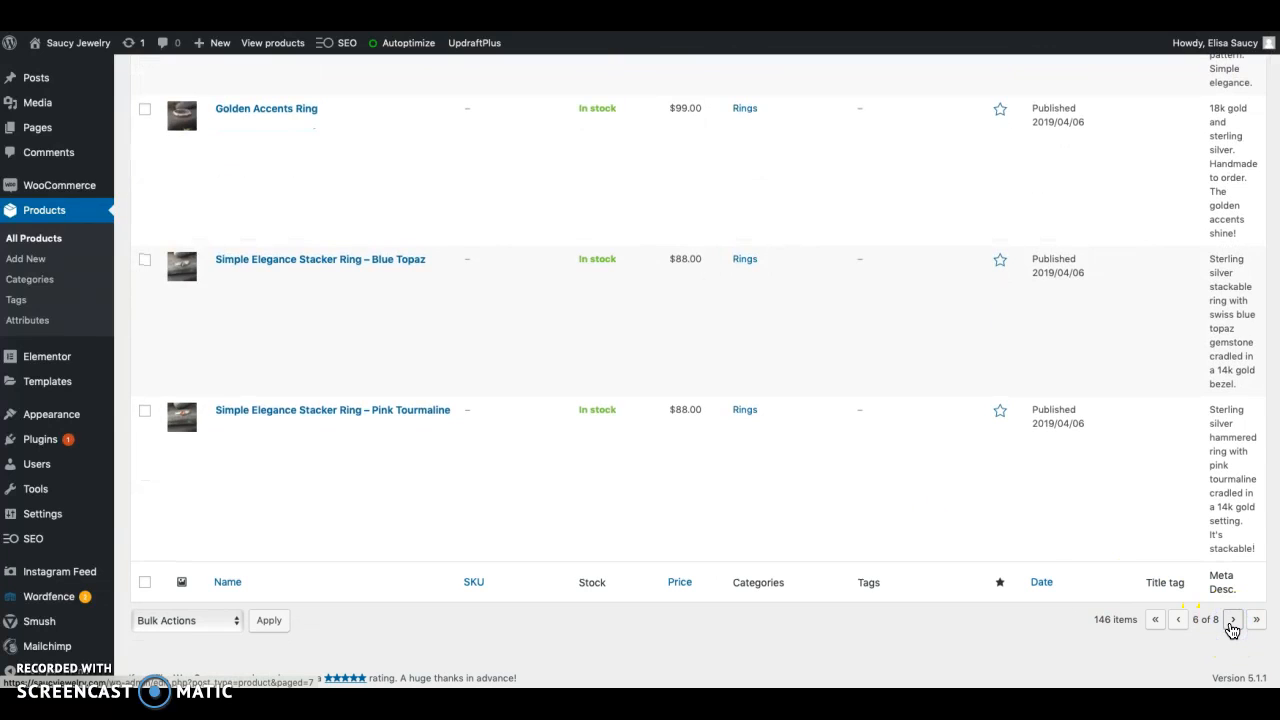
pyautogui.scroll(-8, 681, 560)
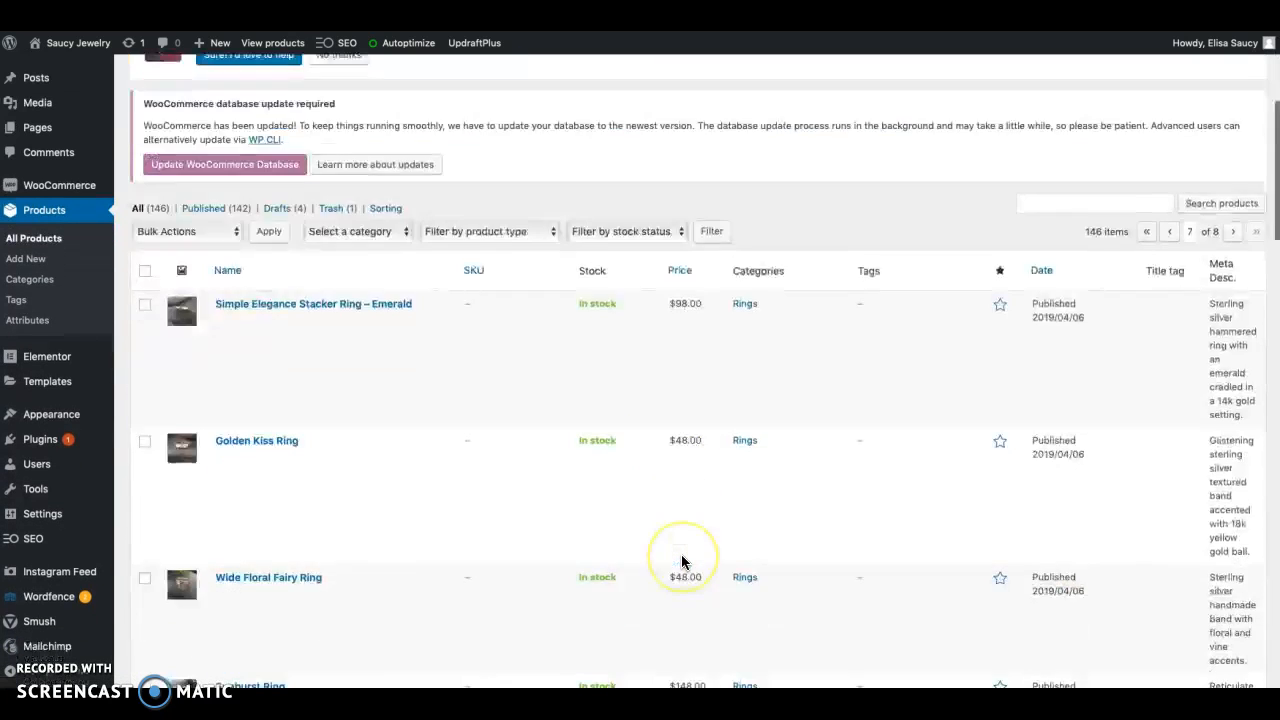
pyautogui.scroll(-15, 681, 562)
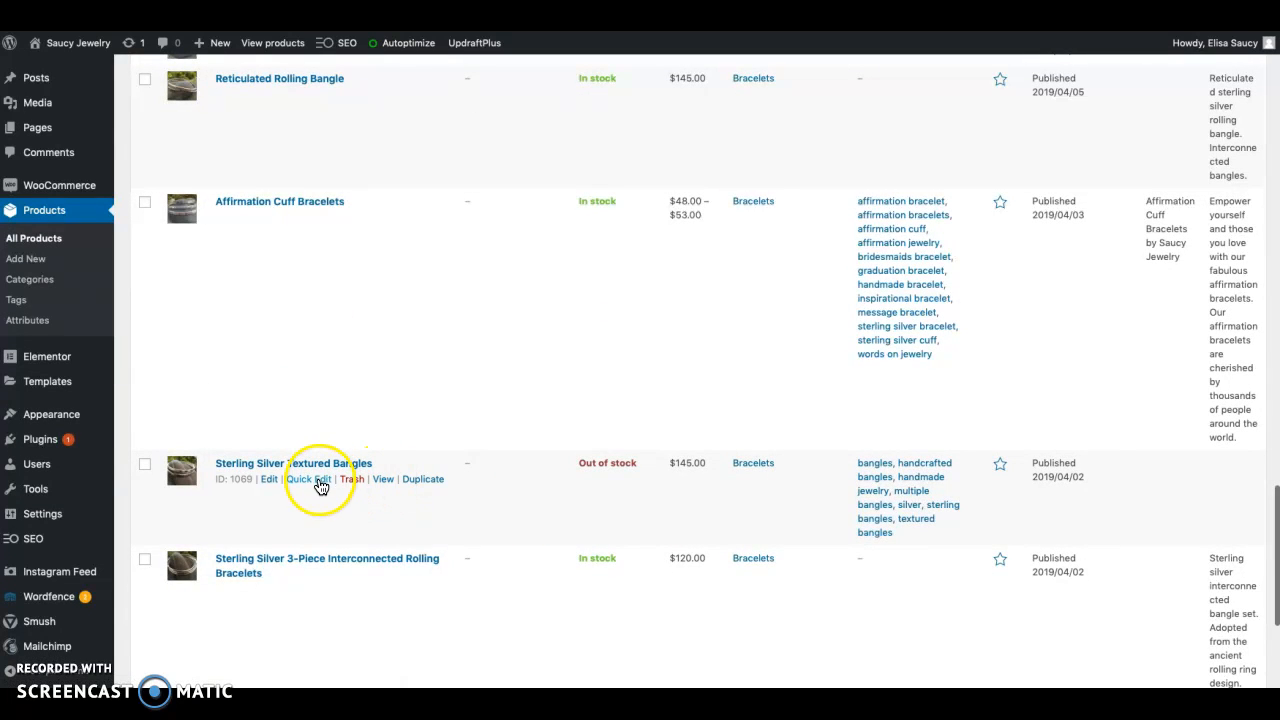
# Quick-edit the Sterling Silver Textured Bangles, setting the stock status to On backorder, and save the change
pyautogui.click(318, 483)
pyautogui.scroll(-3, 388, 585)
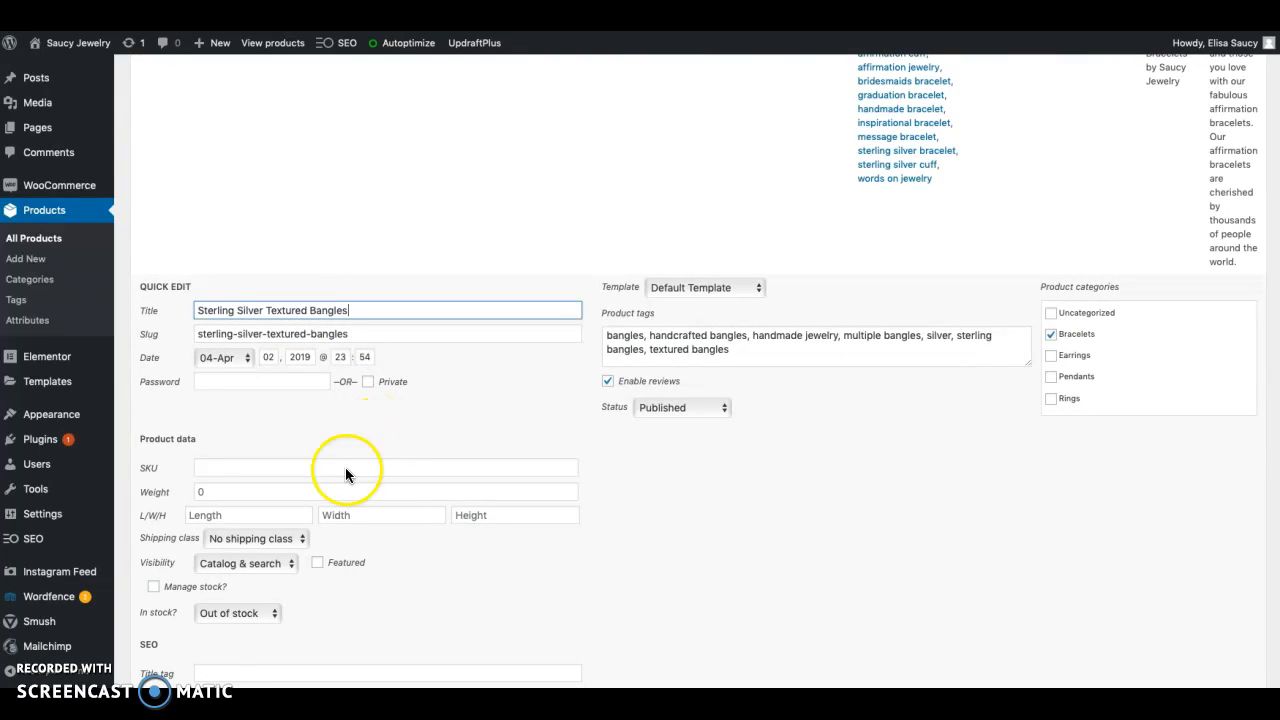
pyautogui.click(258, 612)
pyautogui.click(252, 630)
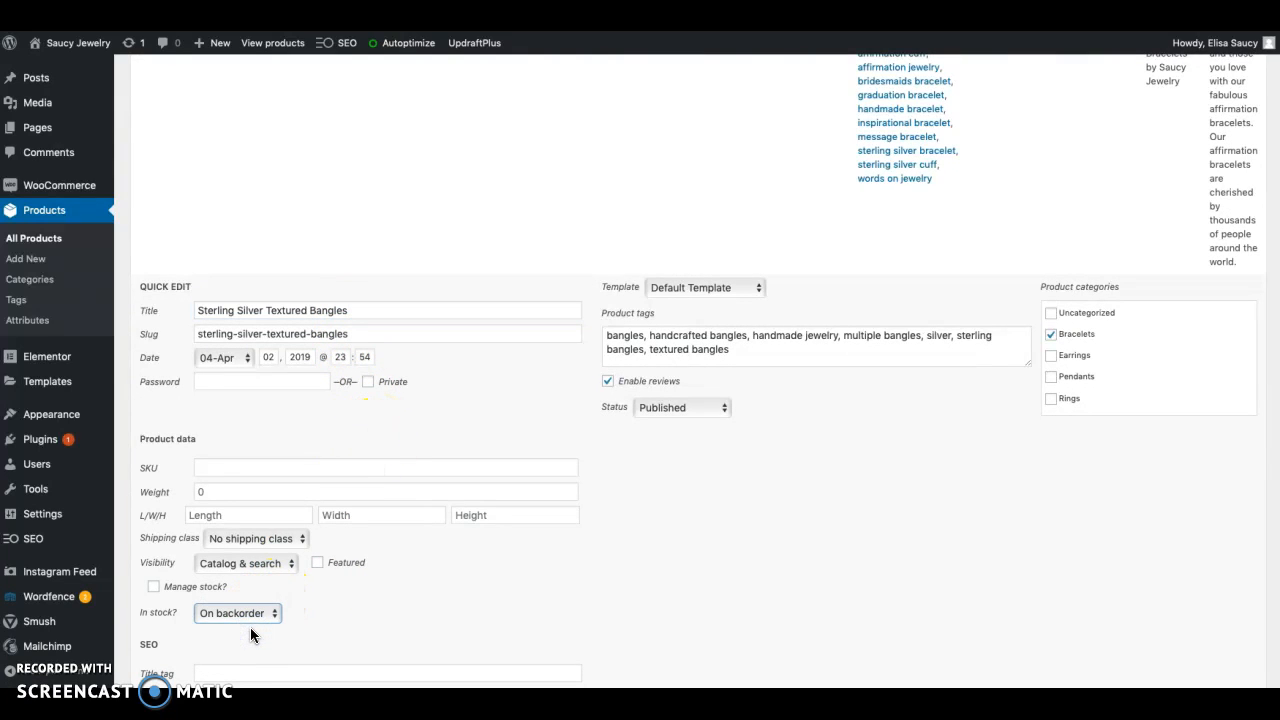
pyautogui.scroll(-3, 590, 555)
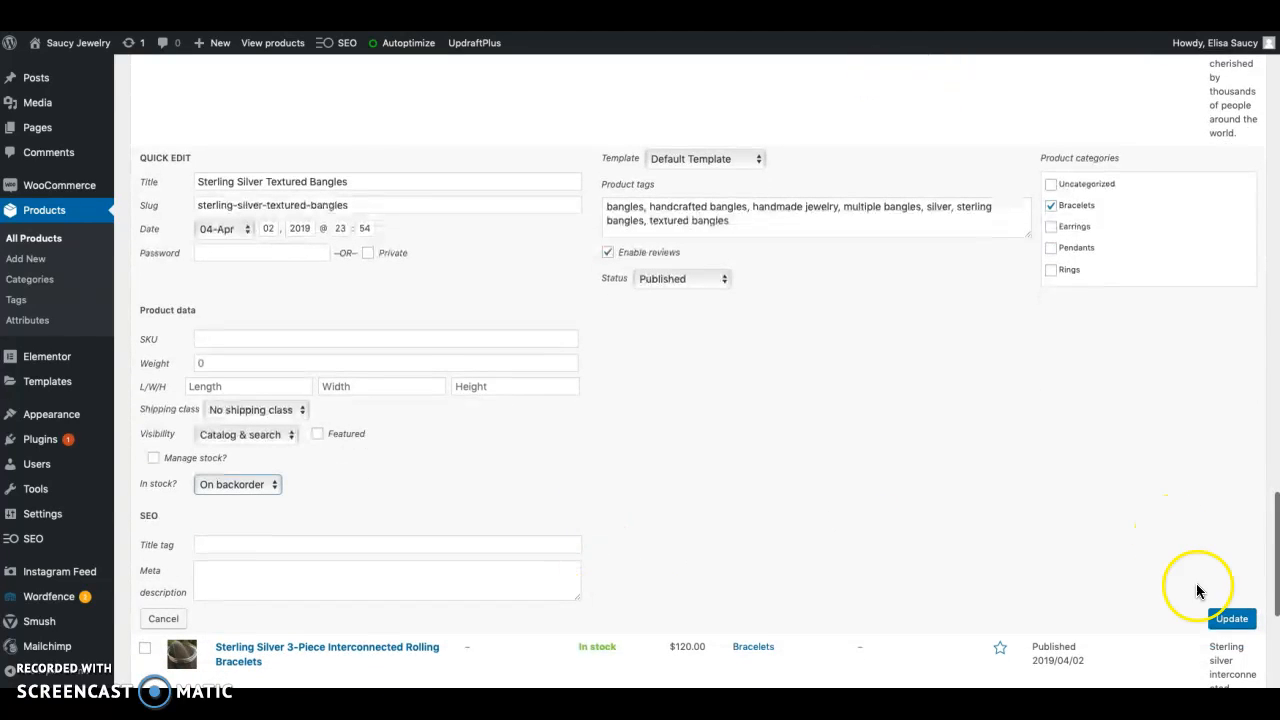
pyautogui.click(1220, 624)
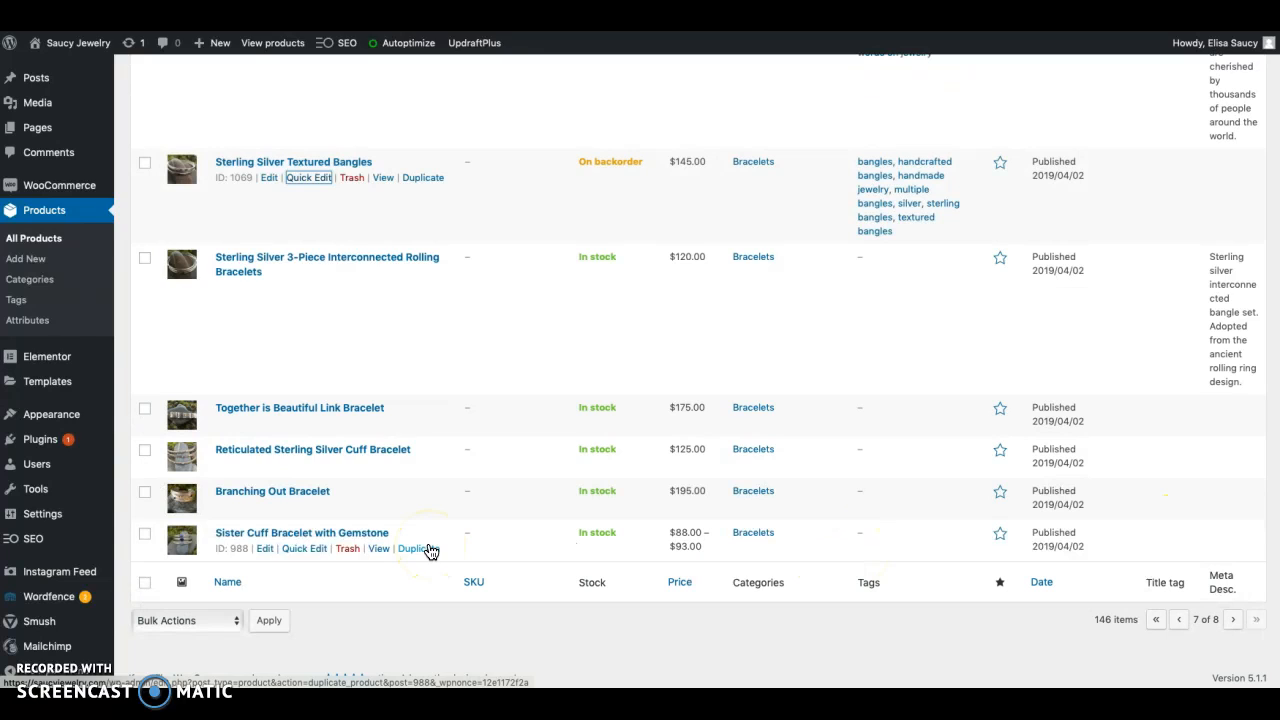
# Quick-edit Sterling Silver Textured Bangles again, setting the stock status to In stock, and save the change
pyautogui.click(316, 186)
pyautogui.click(258, 489)
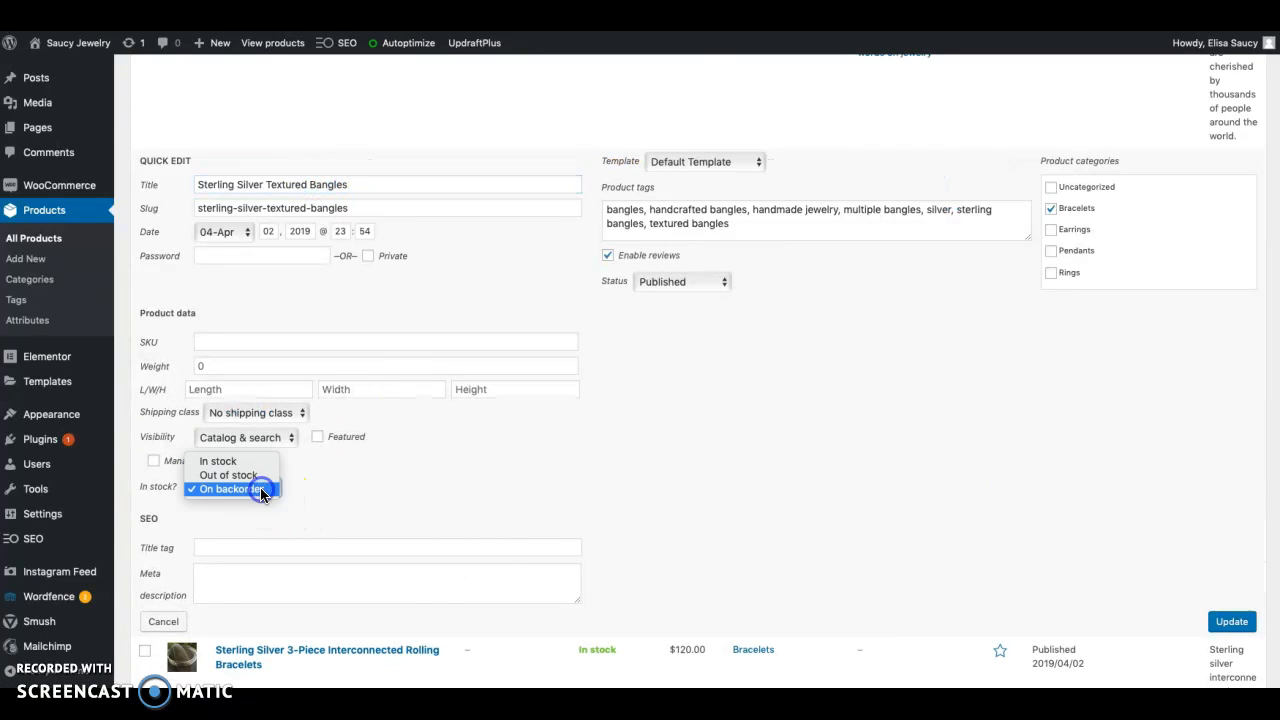
pyautogui.click(224, 461)
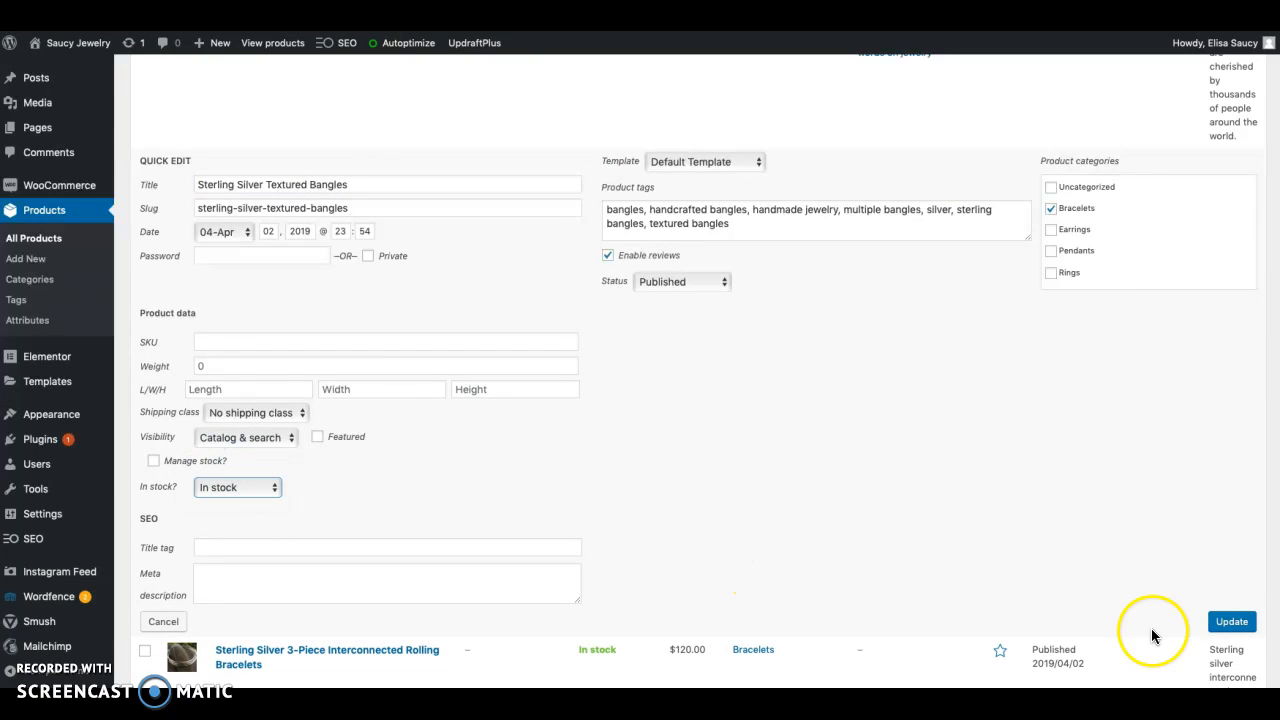
pyautogui.click(1230, 621)
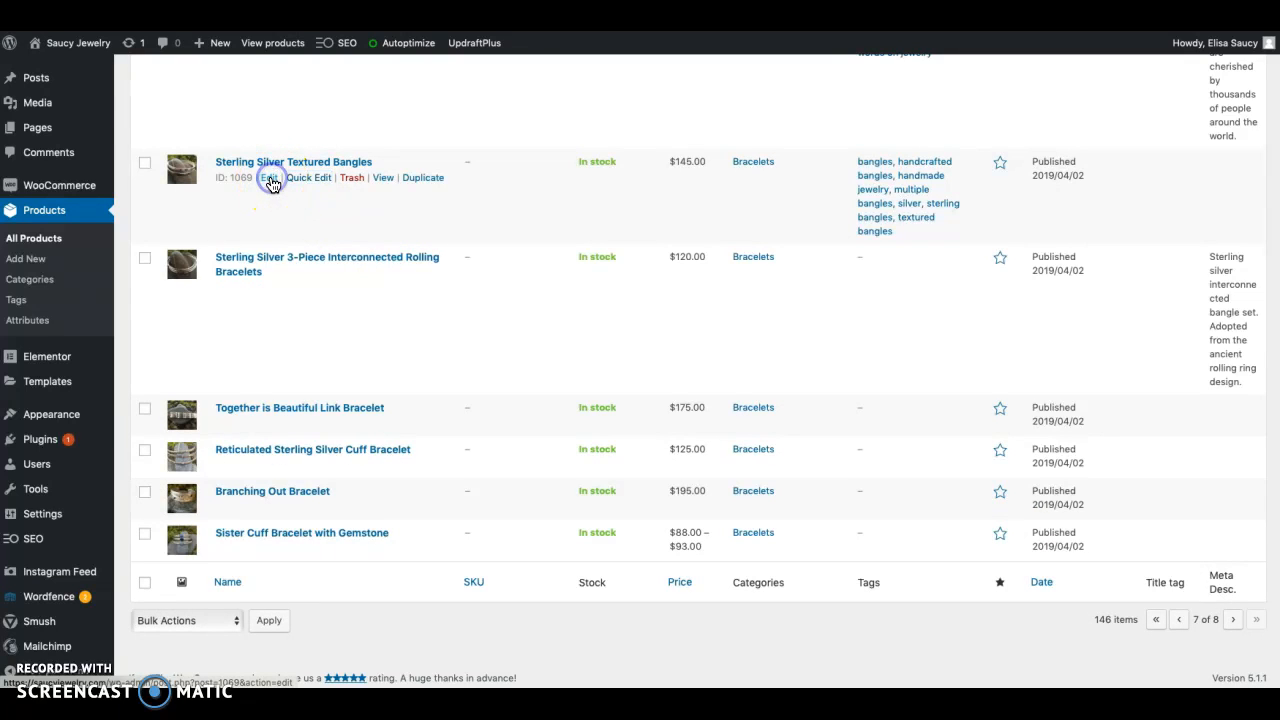
# Open the Sterling Silver Textured Bangles product for full editing and expand its Size attribute
pyautogui.click(270, 178)
pyautogui.scroll(-5, 354, 431)
pyautogui.scroll(-1, 354, 438)
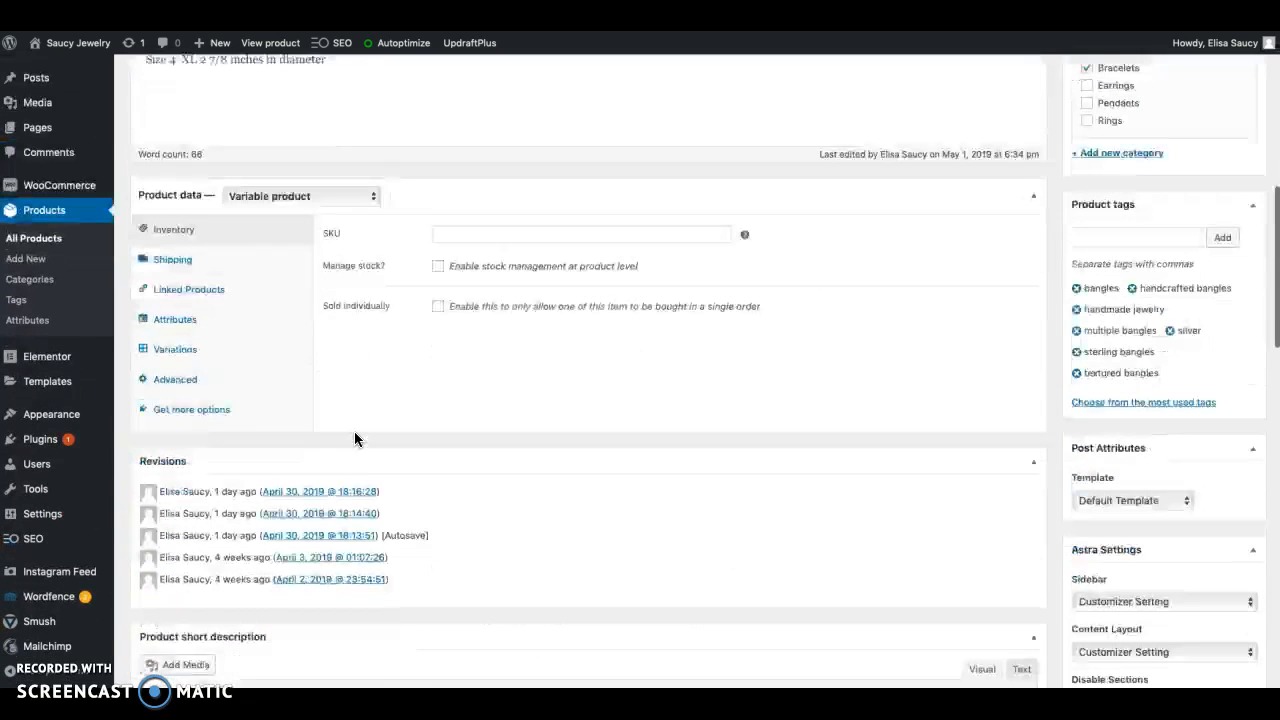
pyautogui.click(176, 318)
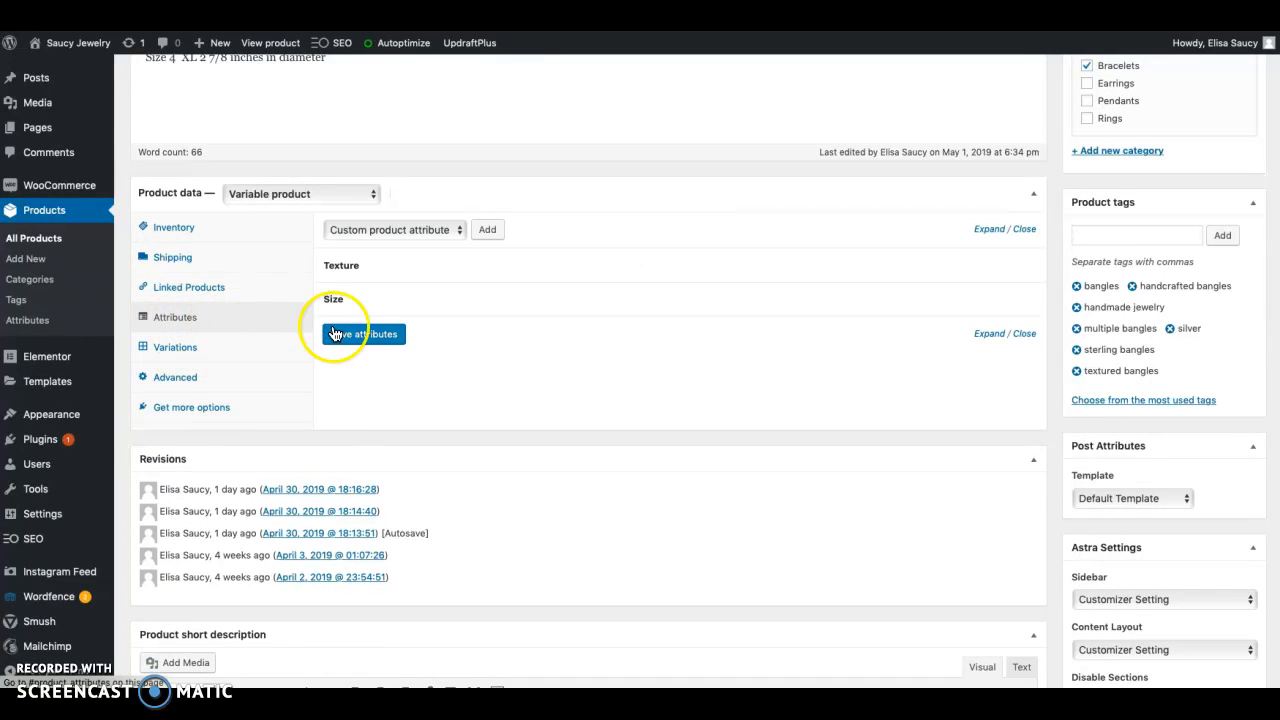
pyautogui.click(343, 298)
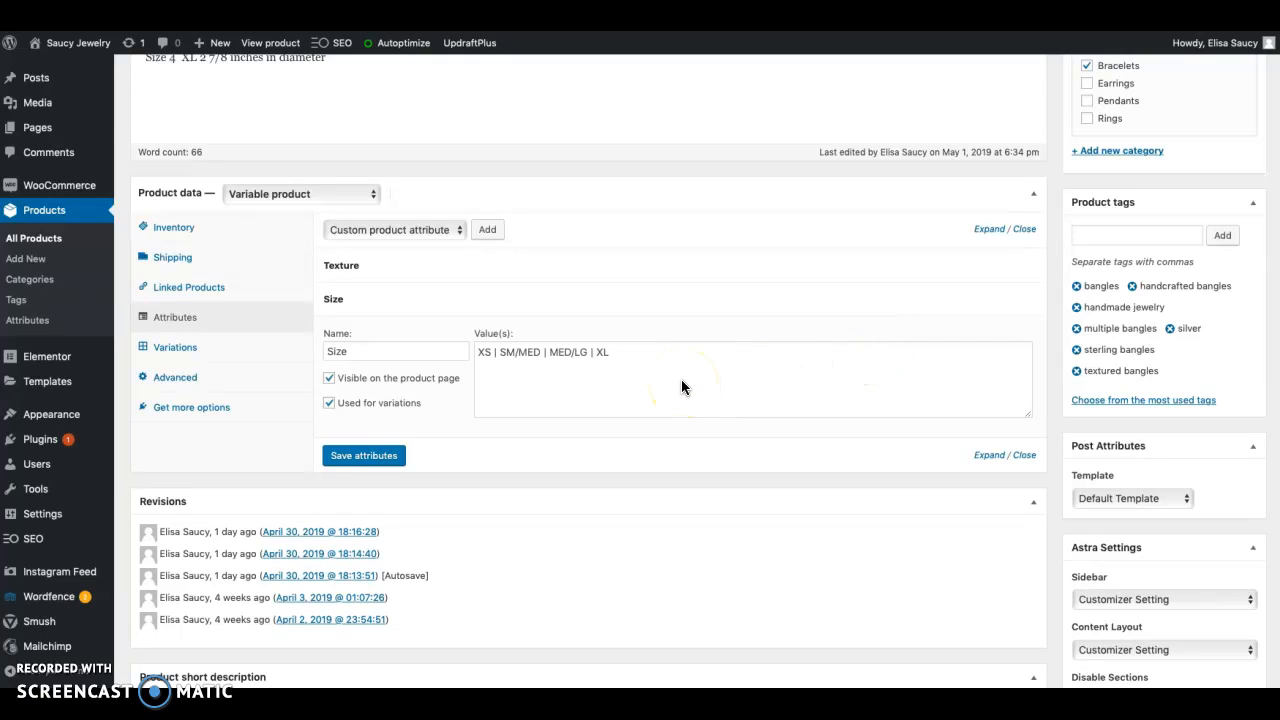
# Rewrite the Size attribute's values as XS | Small/Med | Med/Lg | XL and save the attributes
pyautogui.click(513, 353)
pyautogui.press('BackSpace')
pyautogui.write('mall')
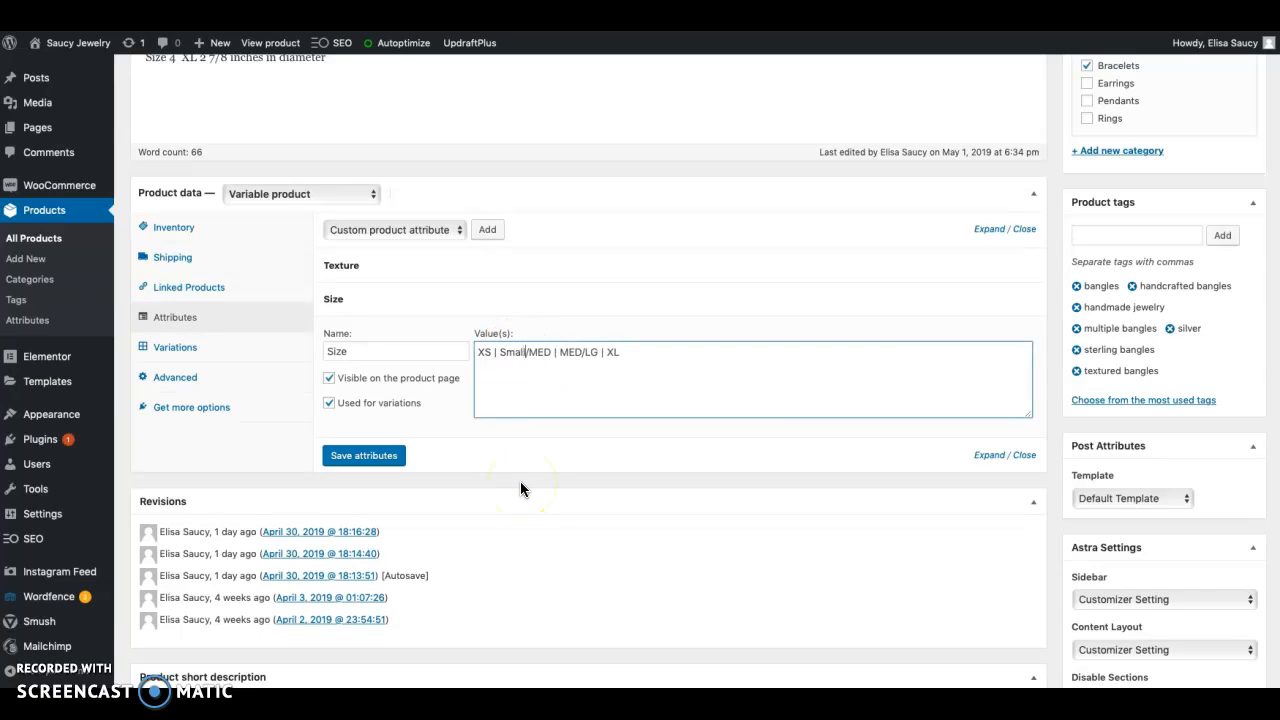
pyautogui.press('BackSpace')
pyautogui.press('BackSpace')
pyautogui.write('edium')
pyautogui.press('BackSpace')
pyautogui.press('BackSpace')
pyautogui.press('BackSpace')
pyautogui.press('Delete')
pyautogui.press('Delete')
pyautogui.write('ed')
pyautogui.press('BackSpace')
pyautogui.press('BackSpace')
pyautogui.write('ED')
pyautogui.press('BackSpace')
pyautogui.press('BackSpace')
pyautogui.write('ed')
pyautogui.press('BackSpace')
pyautogui.write('g')
pyautogui.click(347, 458)
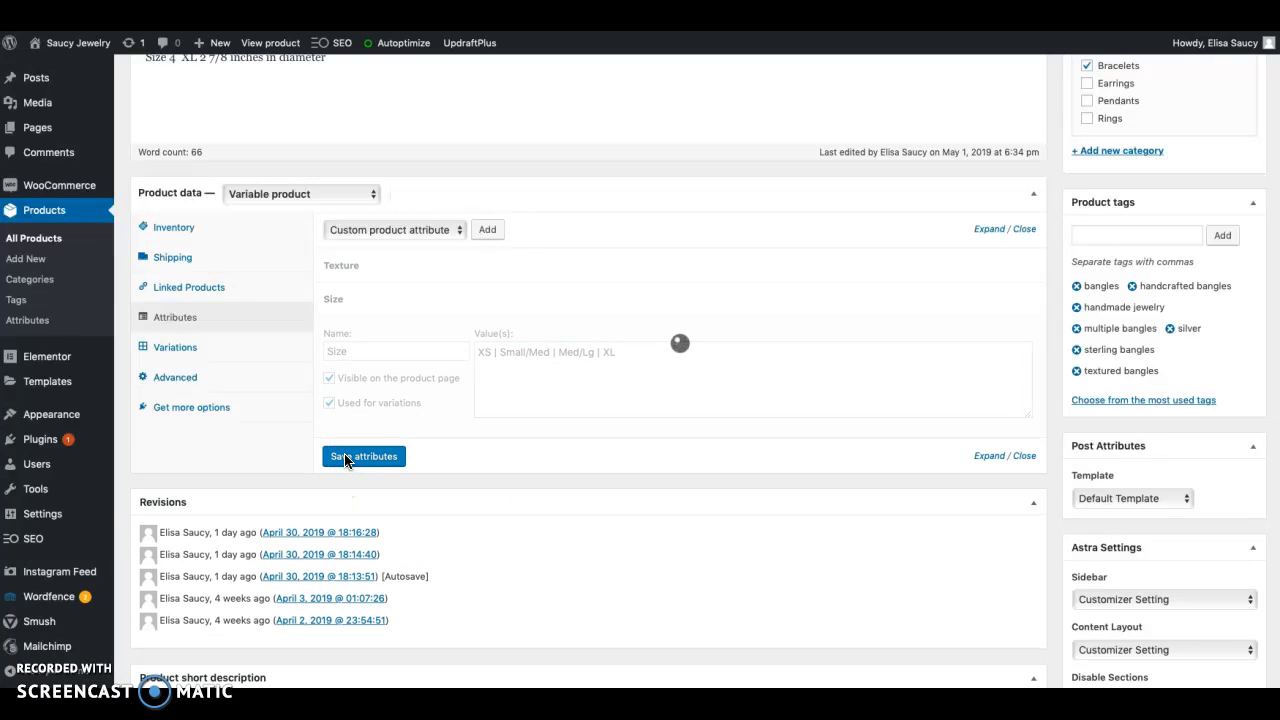
pyautogui.click(376, 409)
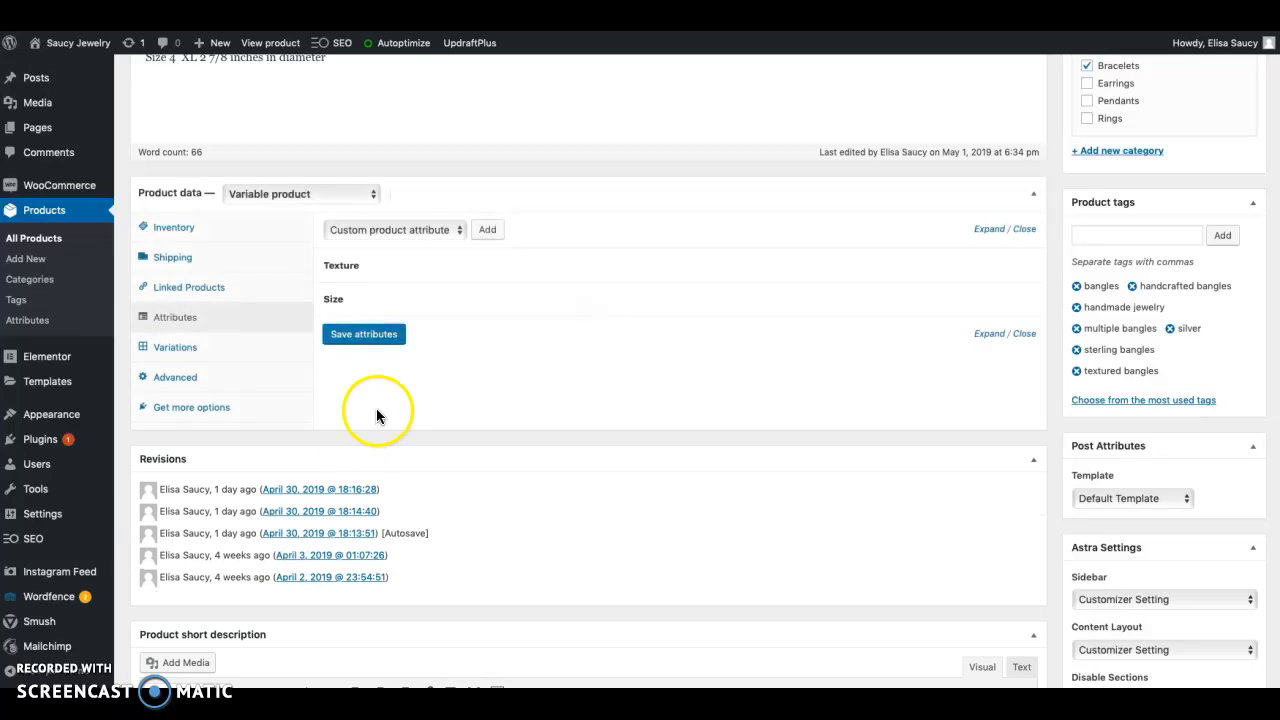
# Show the bangles' variations and set the default form value for size to XS
pyautogui.click(190, 349)
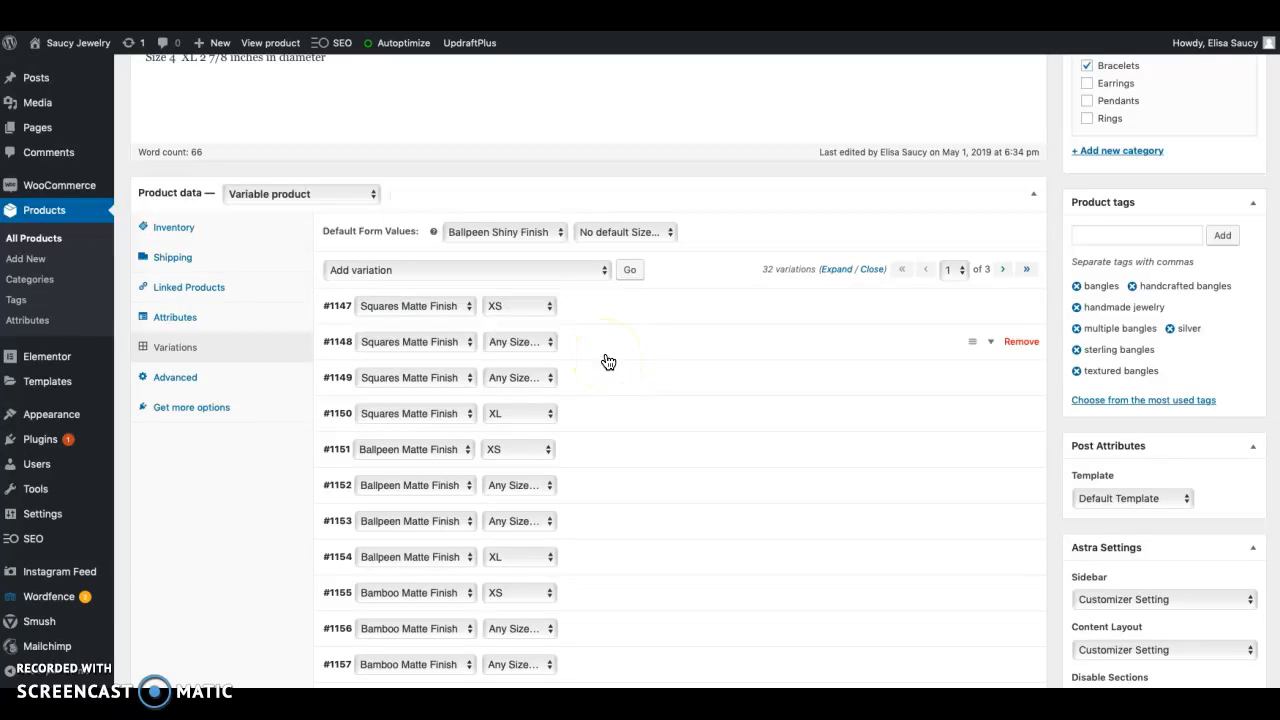
pyautogui.click(618, 232)
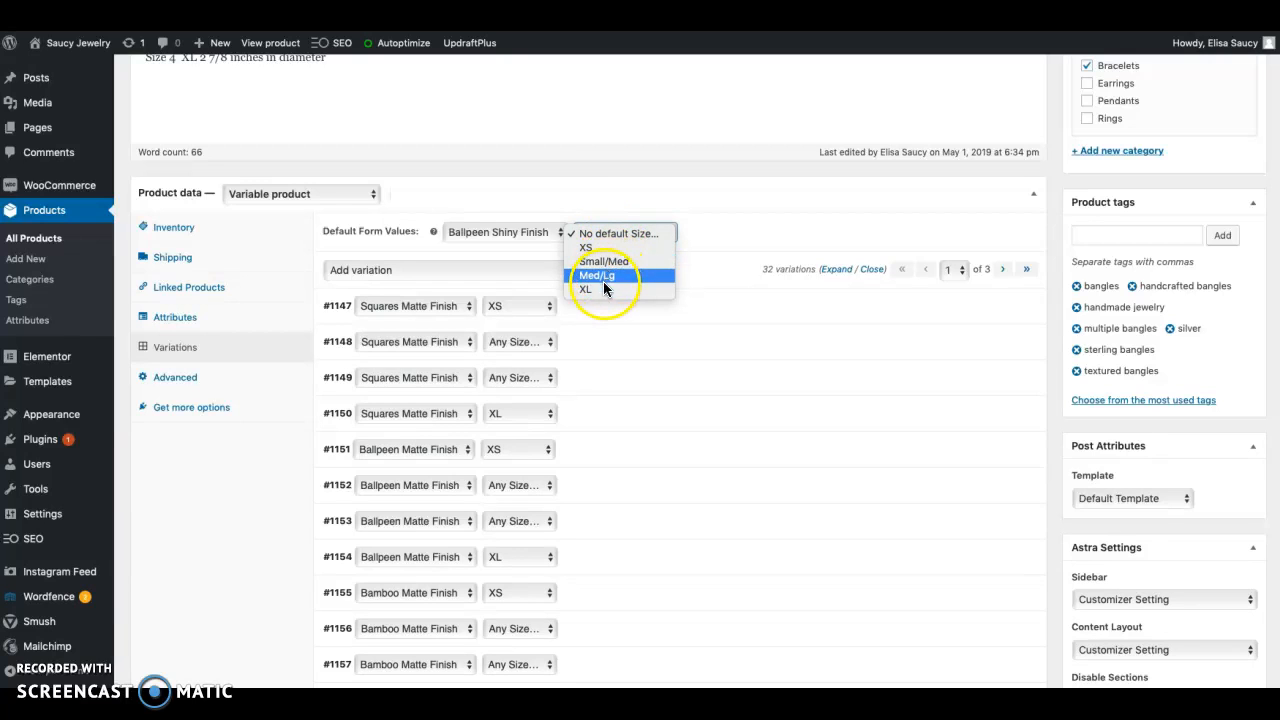
pyautogui.click(710, 230)
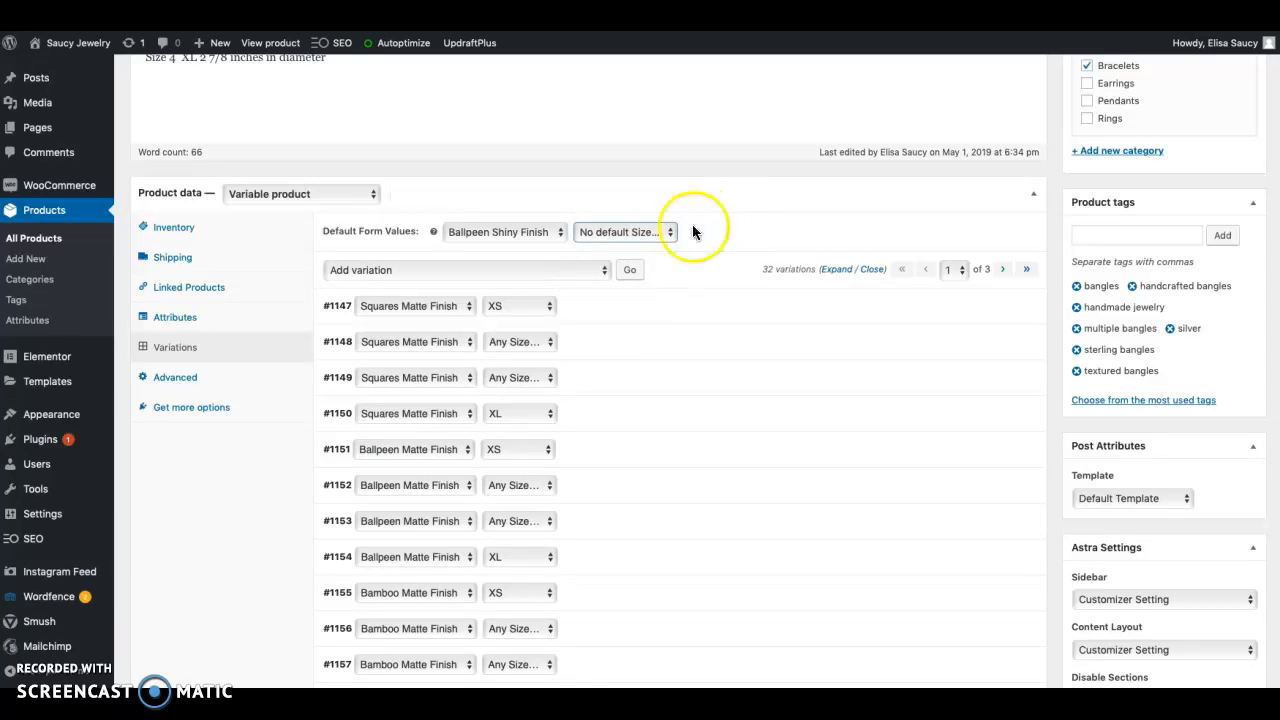
pyautogui.click(664, 231)
pyautogui.click(632, 247)
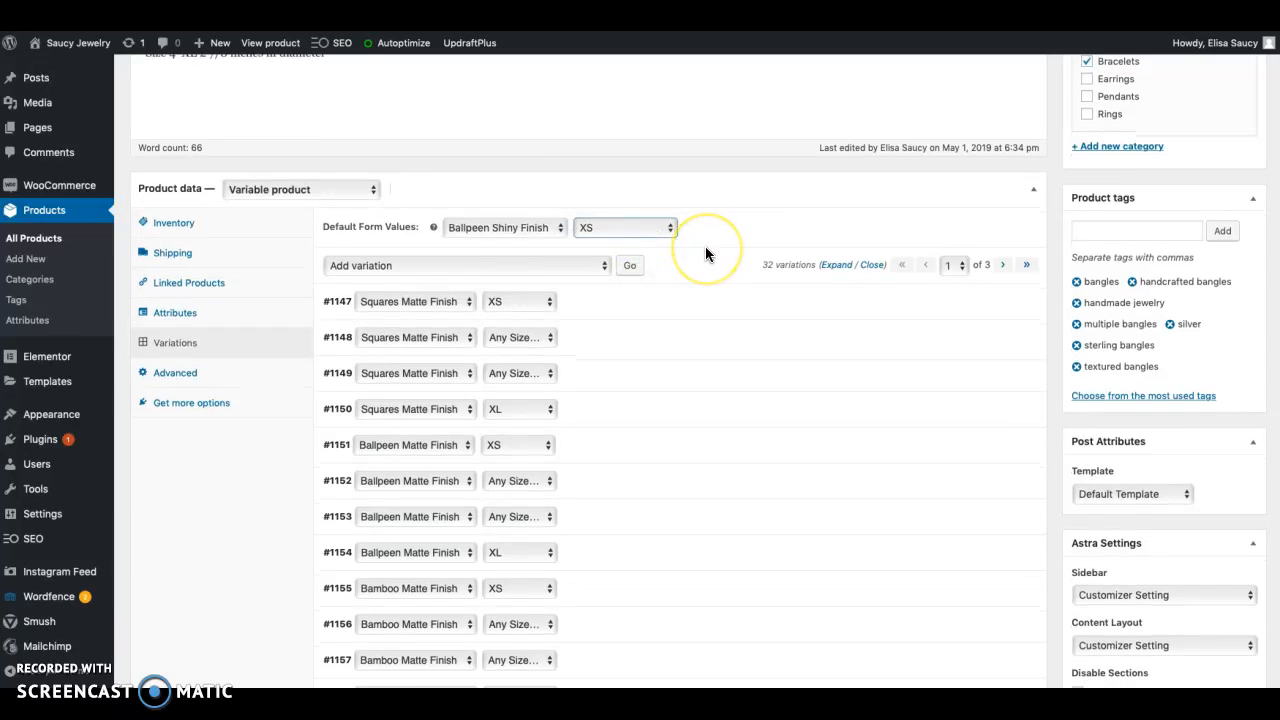
# Save the changed default form value for the bangles' variations
pyautogui.scroll(-3, 705, 251)
pyautogui.click(345, 533)
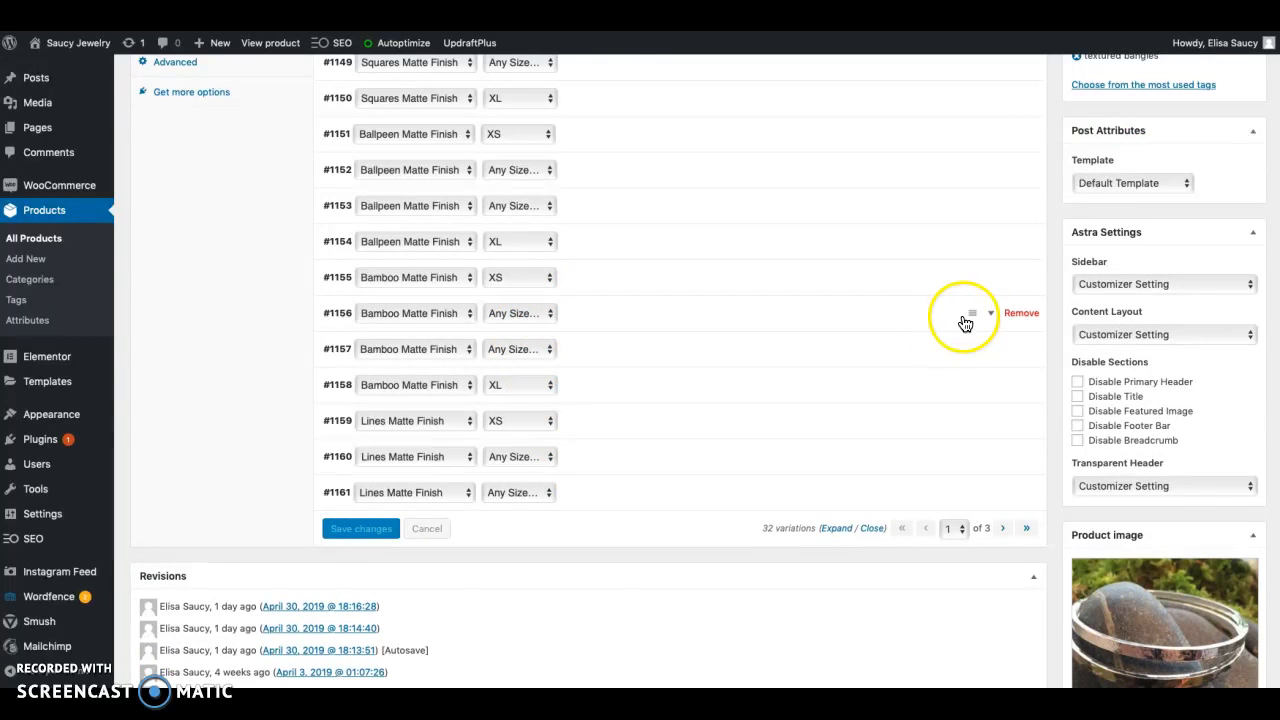
# Remove the four variations with size Any Size from the Bamboo Matte Finish and Ballpeen Matte Finish textures, confirming each removal
pyautogui.click(1018, 313)
pyautogui.click(774, 364)
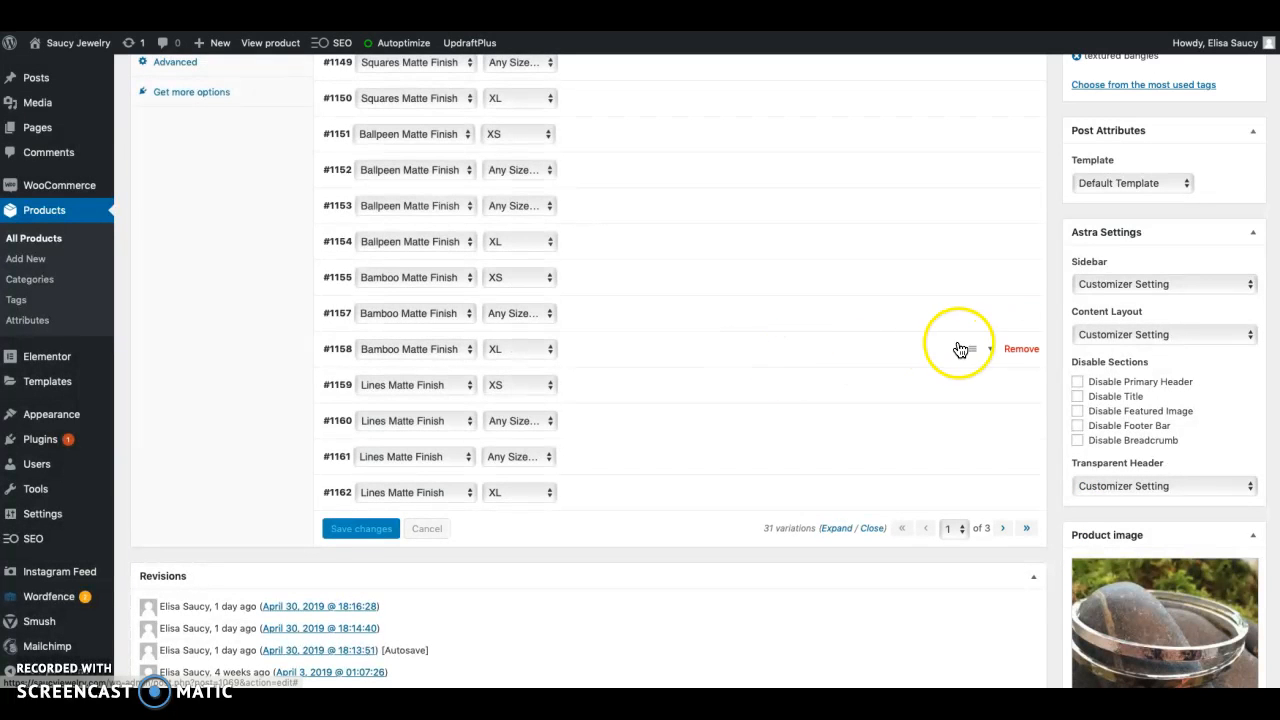
pyautogui.click(1020, 313)
pyautogui.click(782, 366)
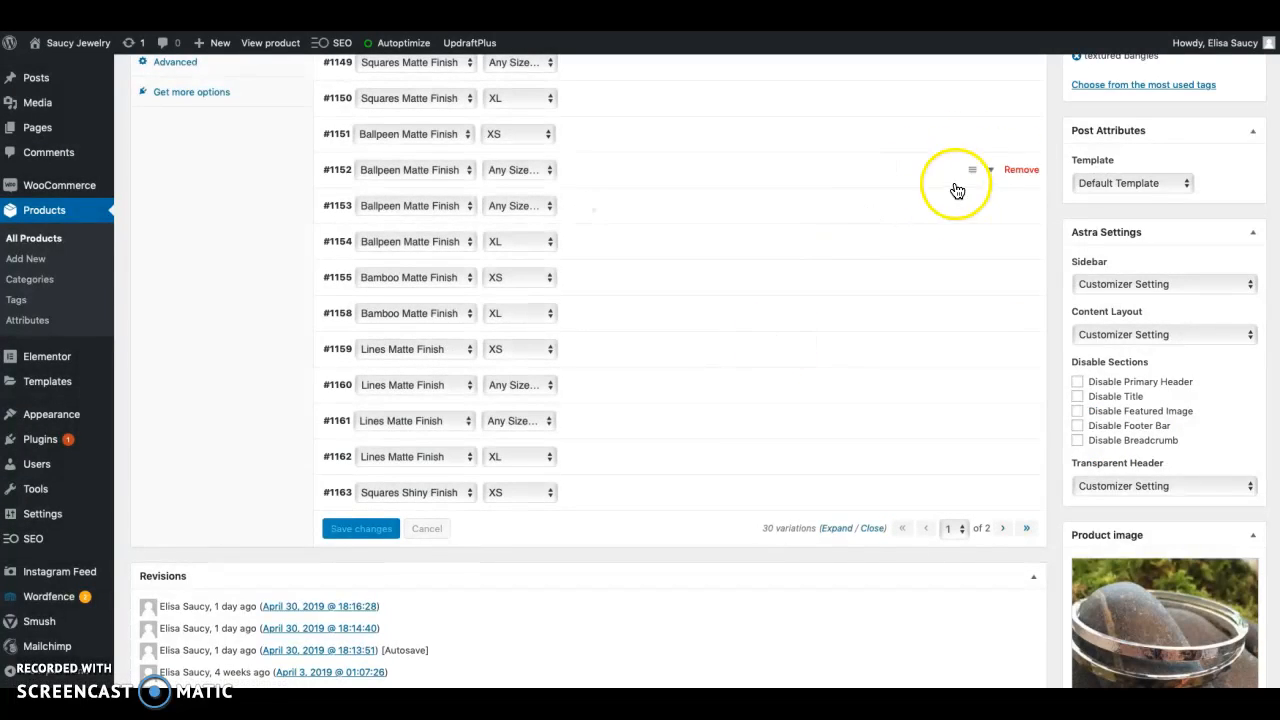
pyautogui.click(1018, 205)
pyautogui.click(773, 360)
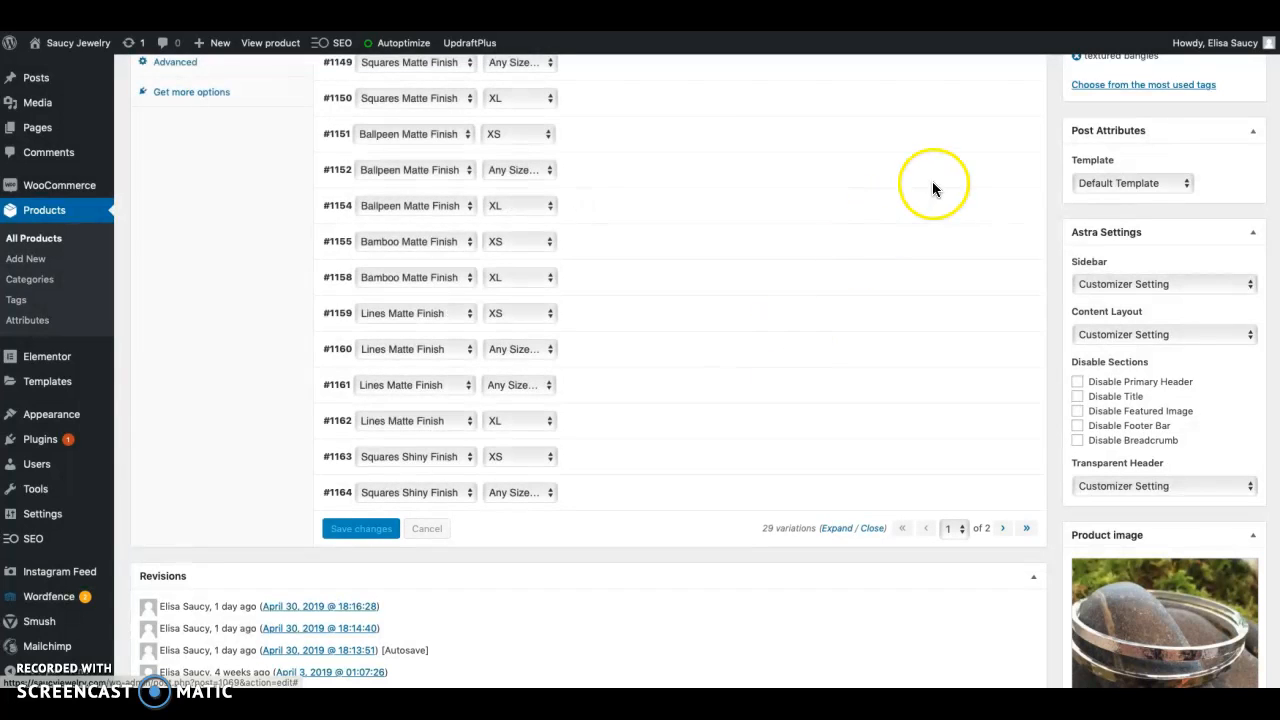
pyautogui.click(1020, 172)
pyautogui.click(773, 360)
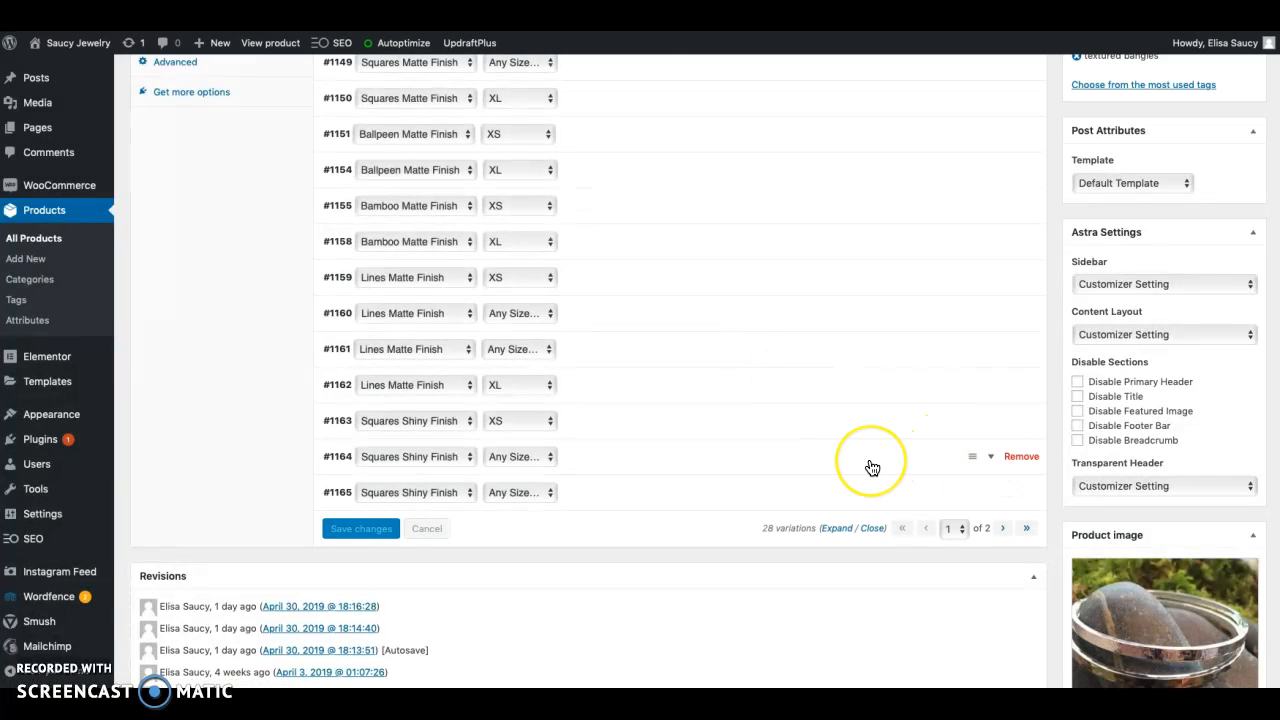
# Delete all of the bangles' variations in one bulk action and confirm the deletion
pyautogui.scroll(3, 869, 466)
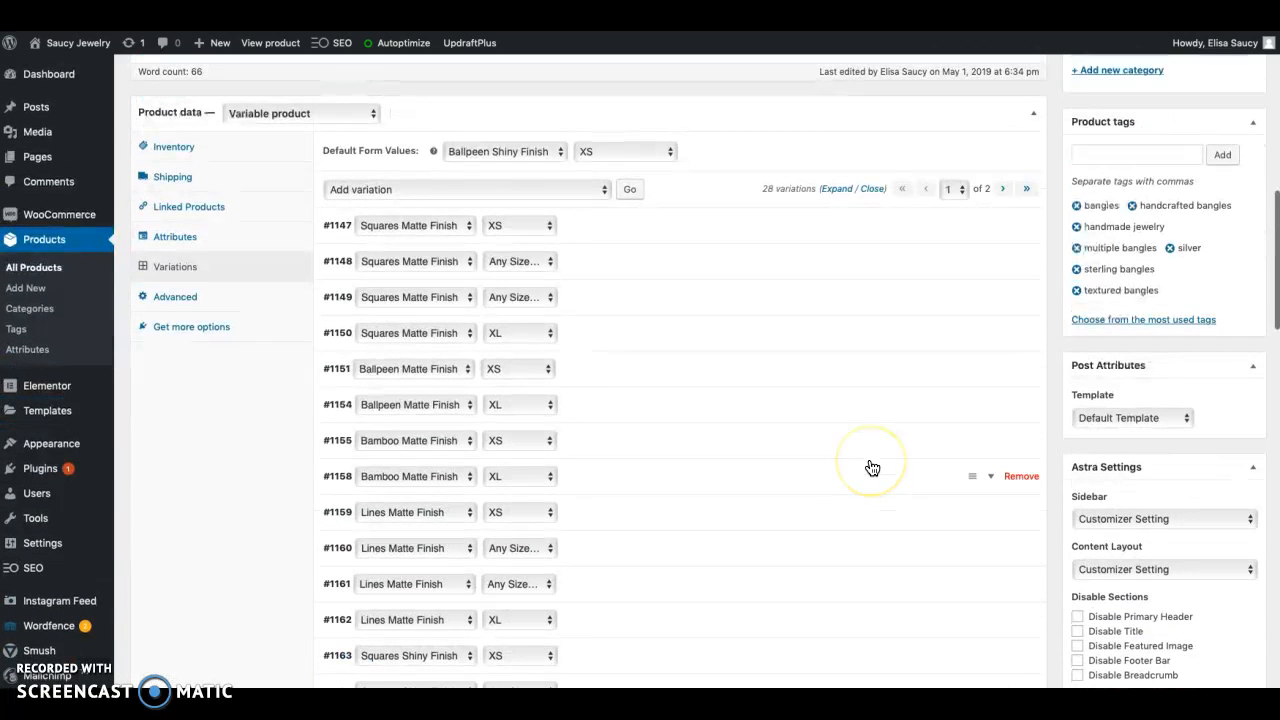
pyautogui.click(597, 190)
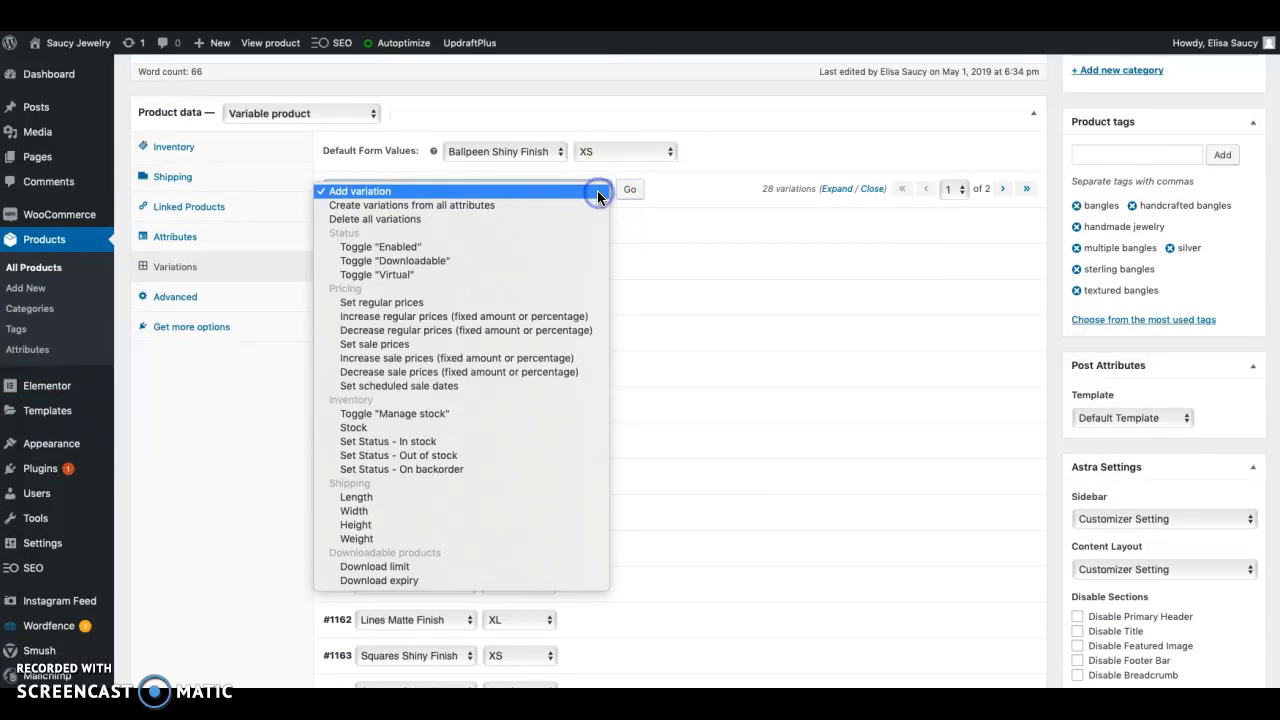
pyautogui.click(368, 218)
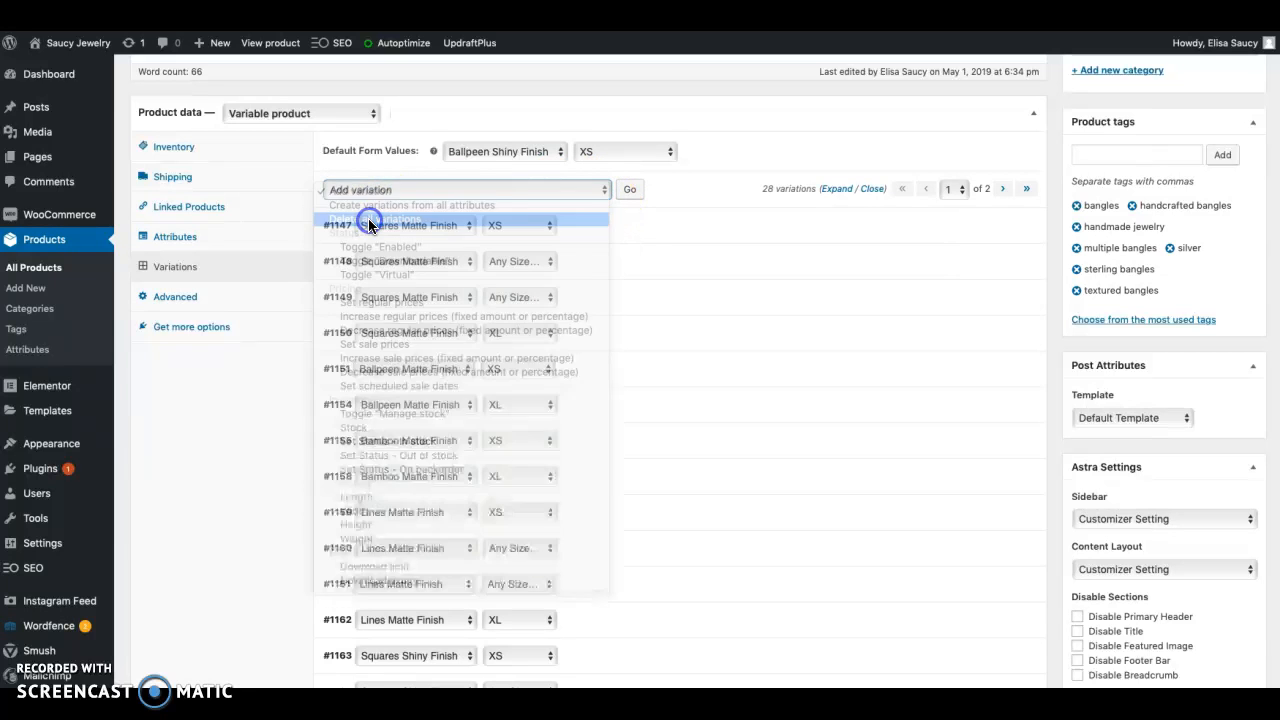
pyautogui.click(629, 193)
pyautogui.click(773, 367)
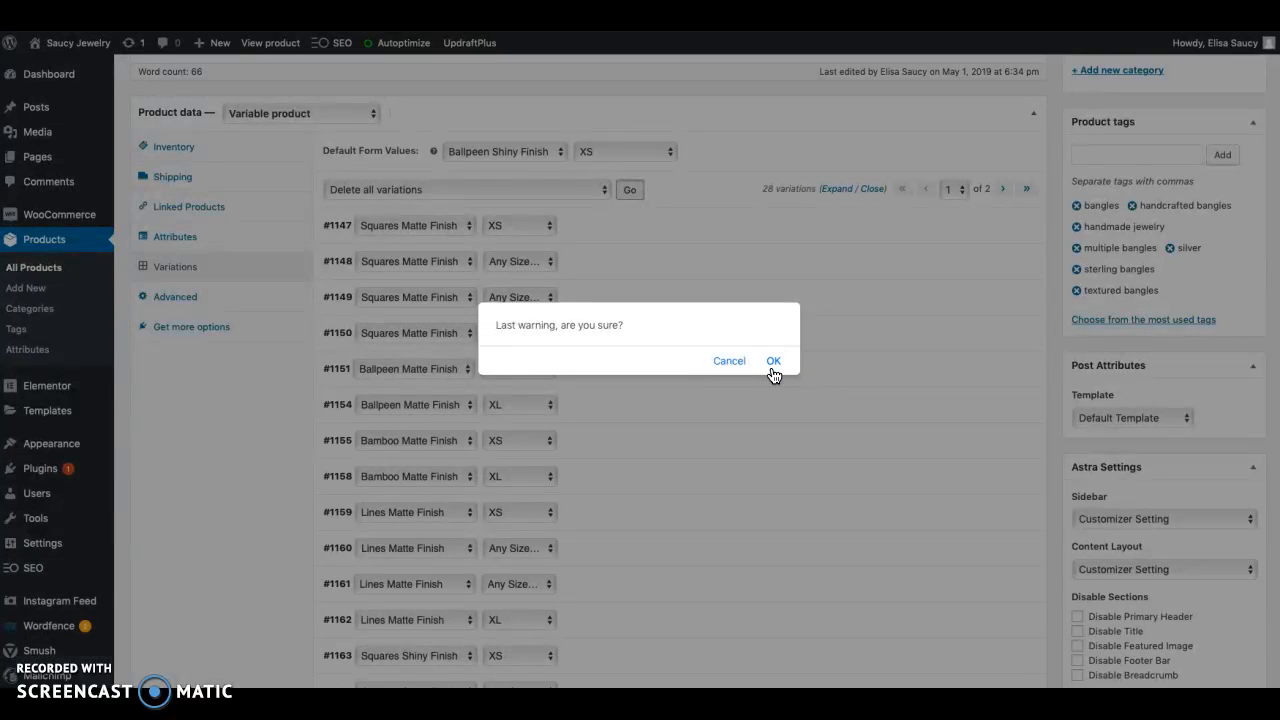
pyautogui.click(773, 364)
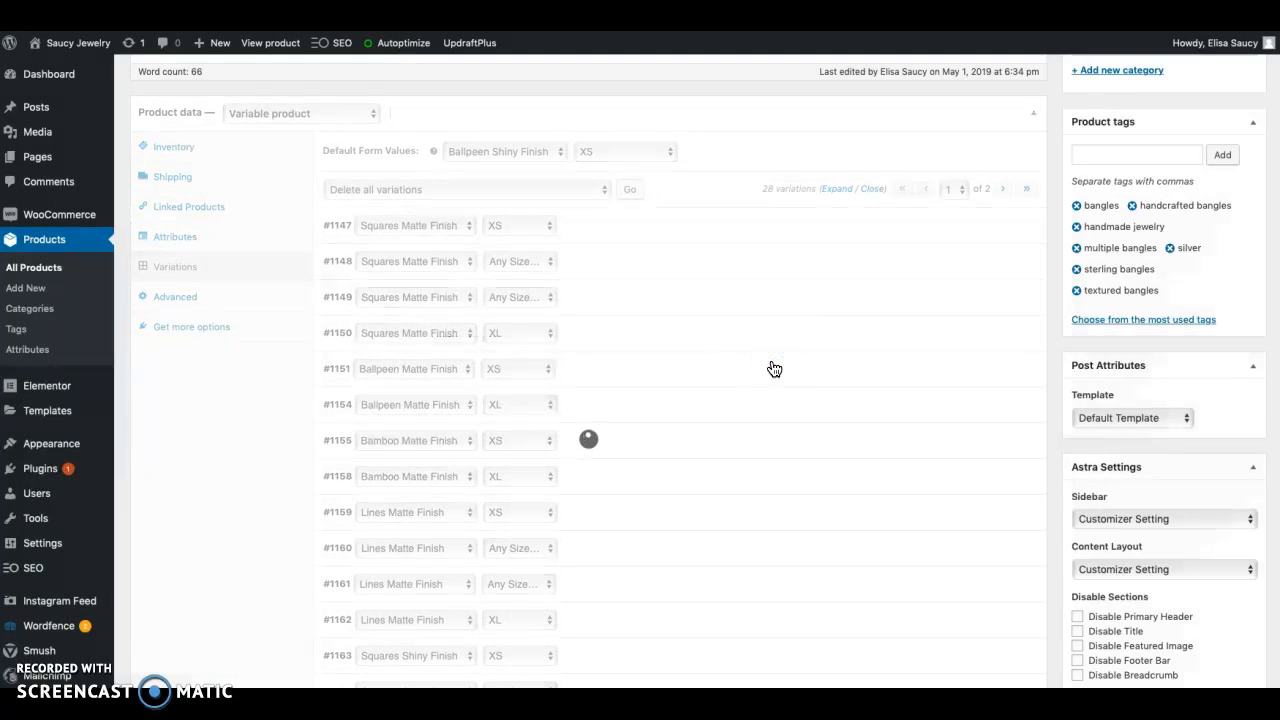
# Expand the bangles' Texture and Size attributes to review their values, and save the attributes again
pyautogui.click(181, 240)
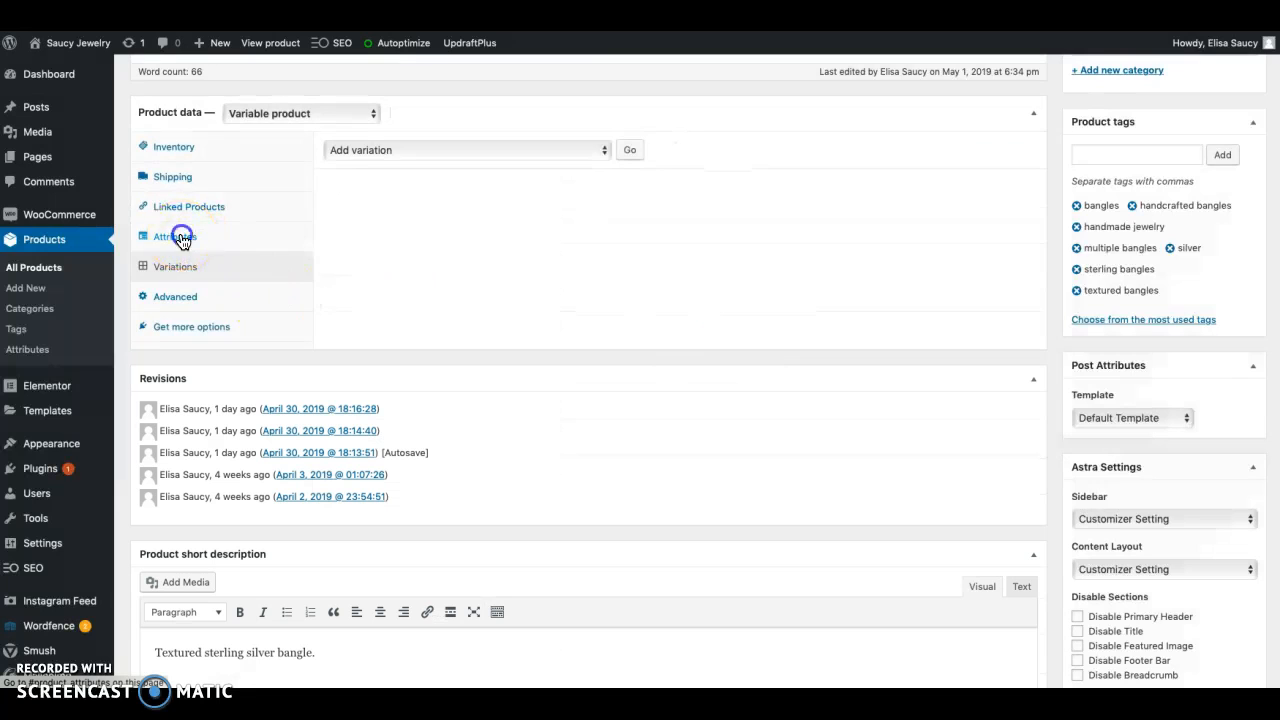
pyautogui.click(391, 184)
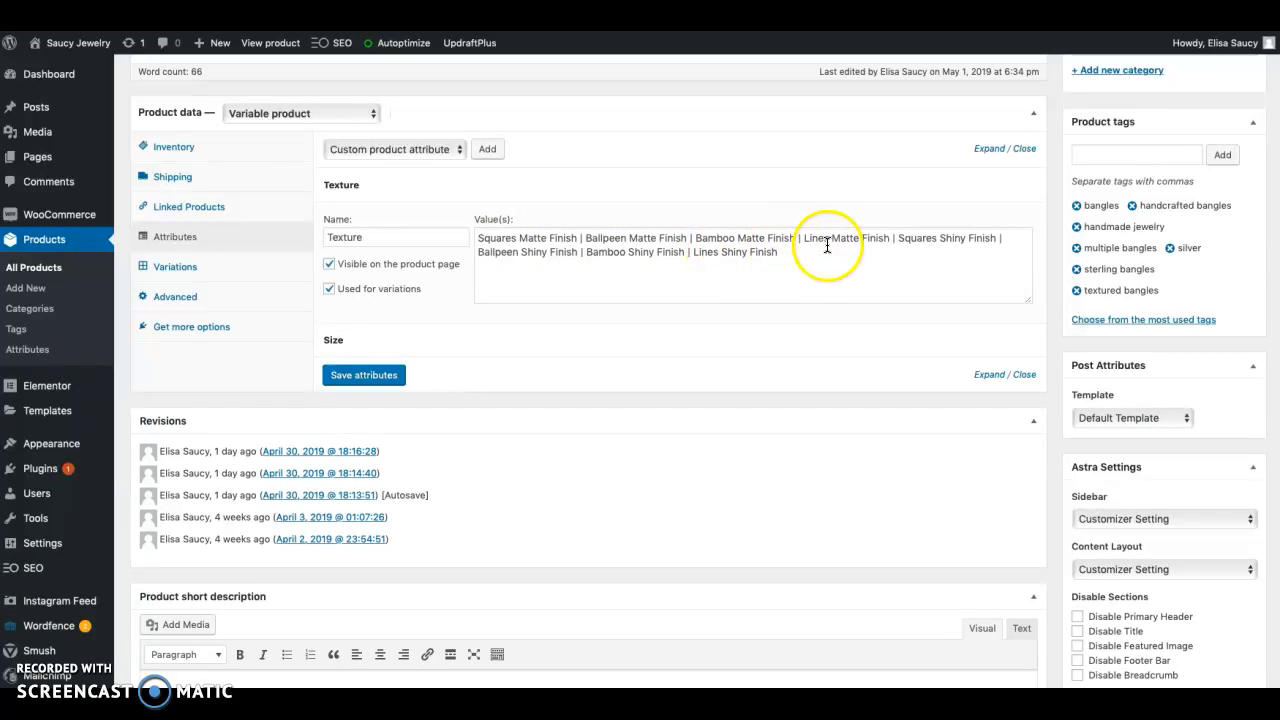
pyautogui.click(338, 339)
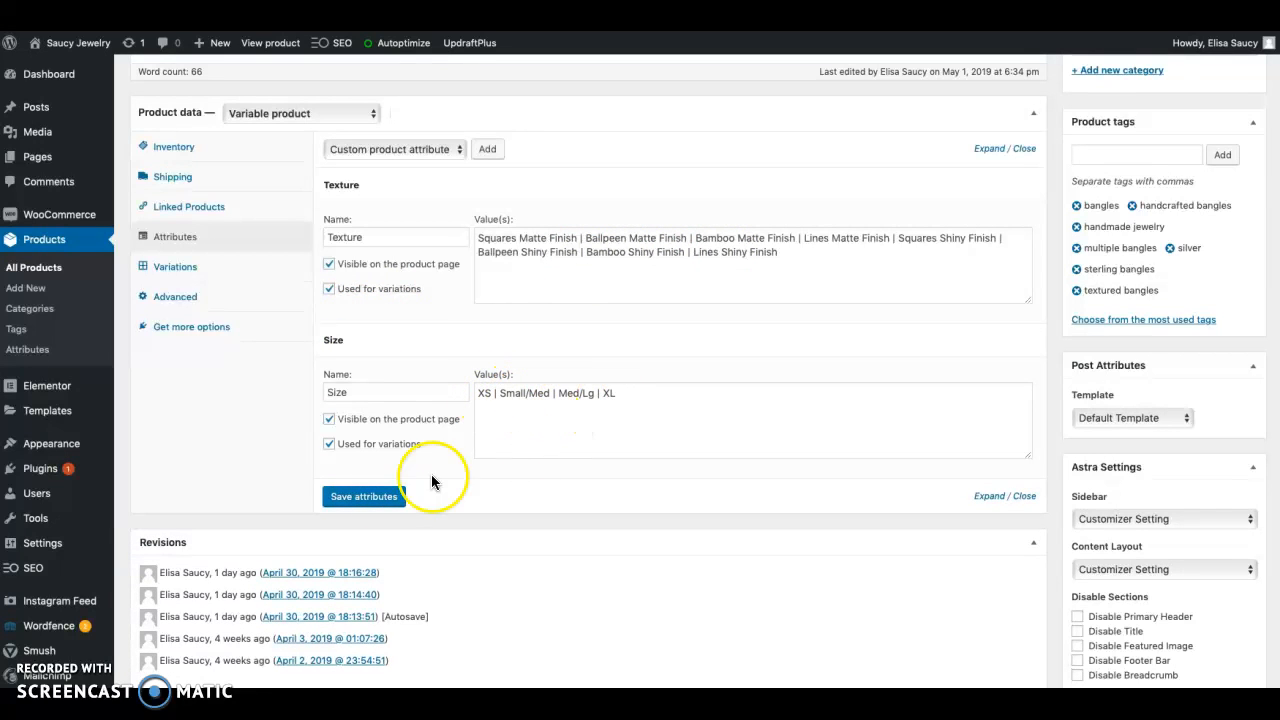
pyautogui.click(357, 500)
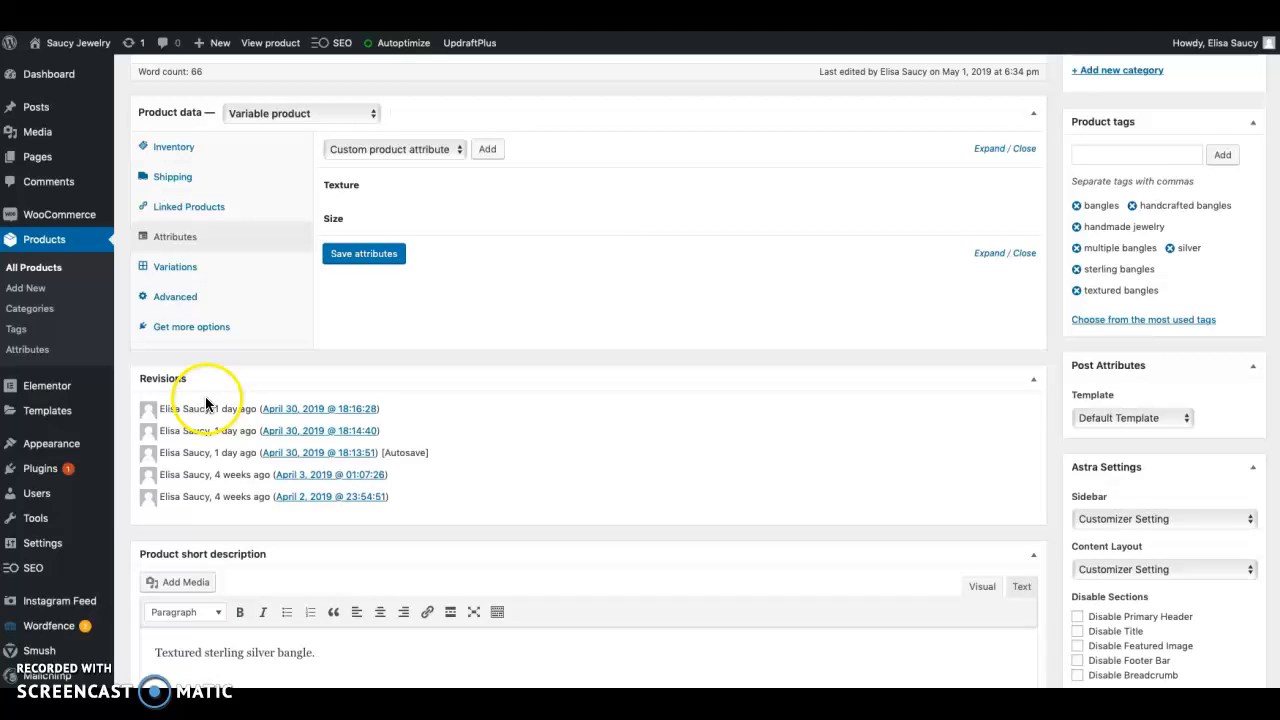
# Create the bangles' variations from all attributes, covering every combination of texture and size
pyautogui.click(177, 265)
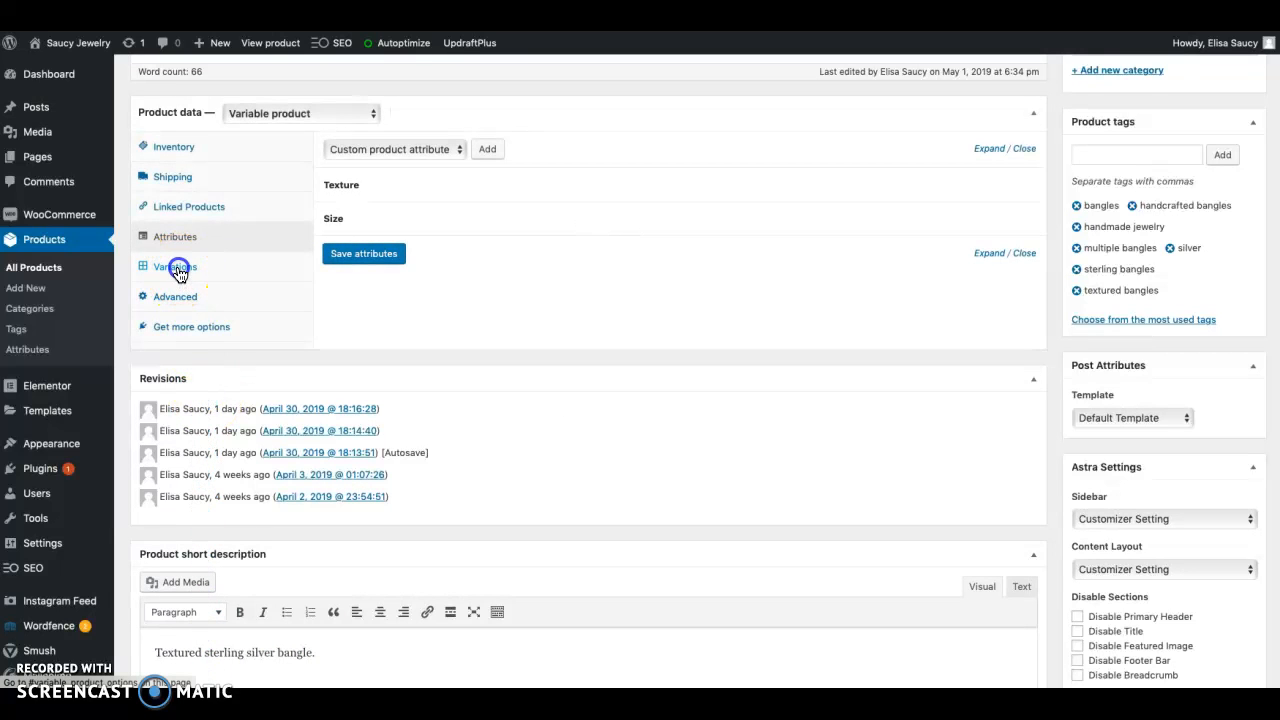
pyautogui.click(424, 150)
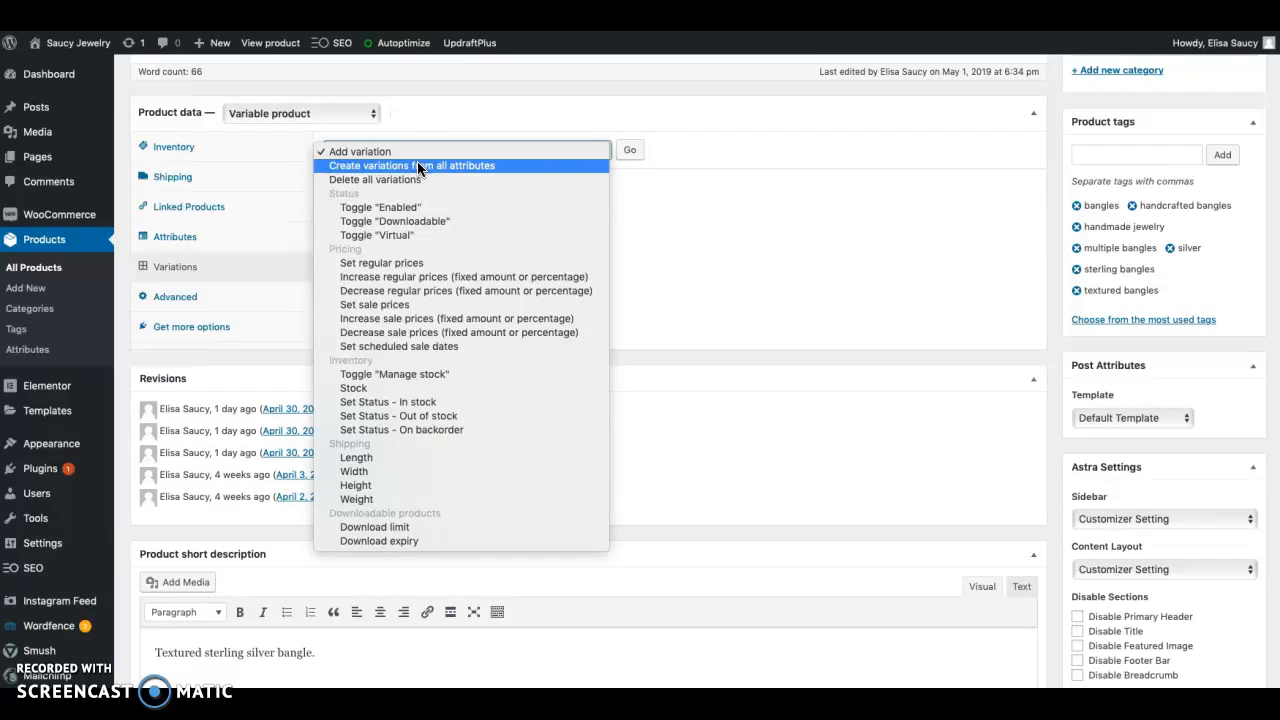
pyautogui.click(418, 166)
pyautogui.click(630, 150)
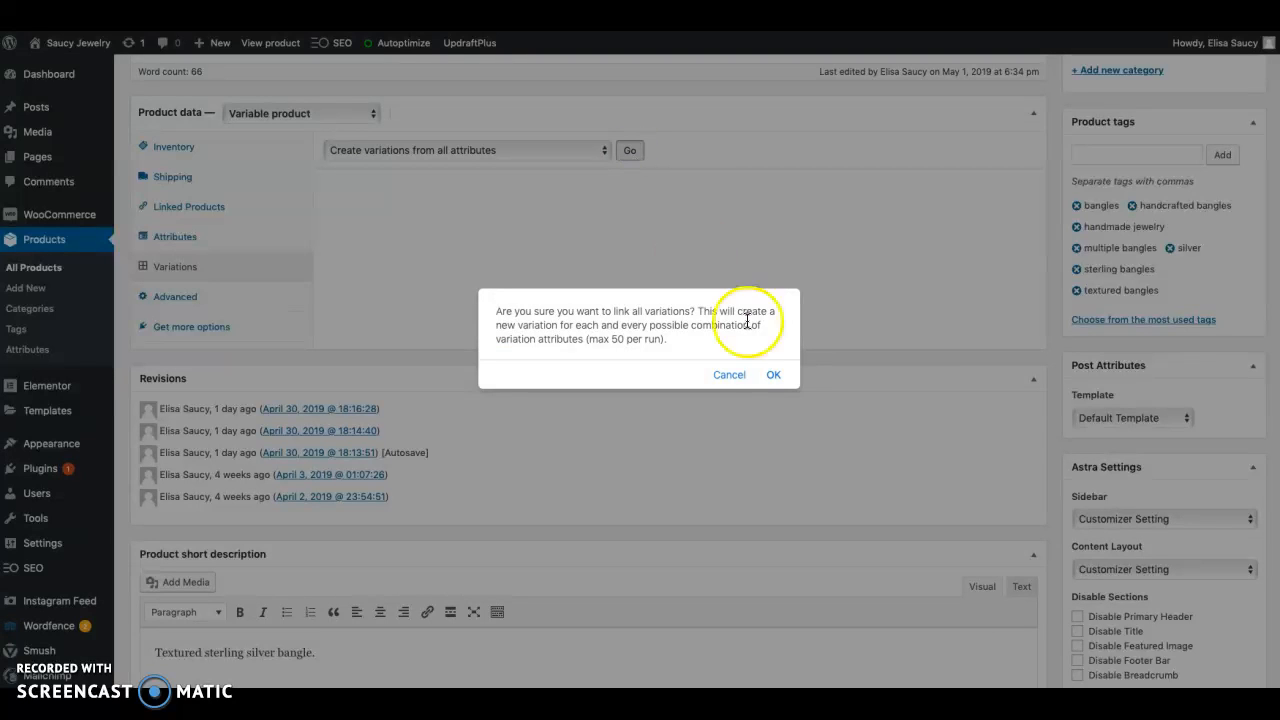
pyautogui.click(773, 375)
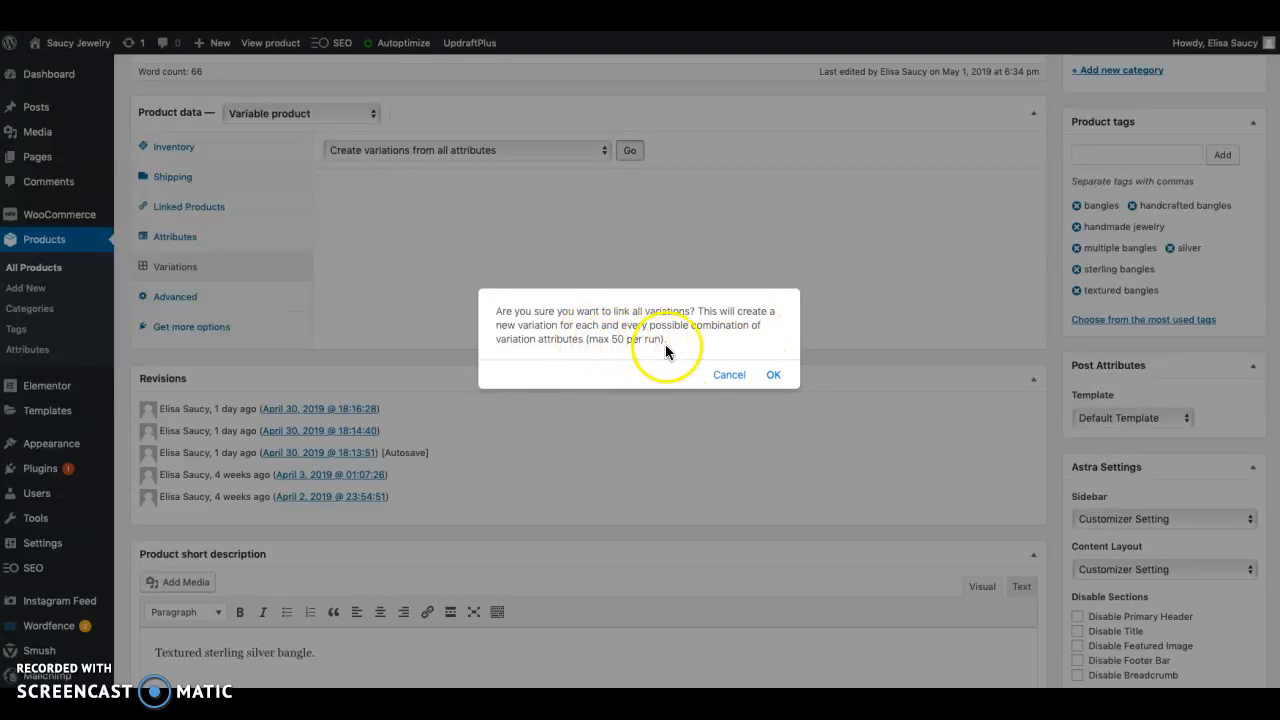
pyautogui.click(773, 376)
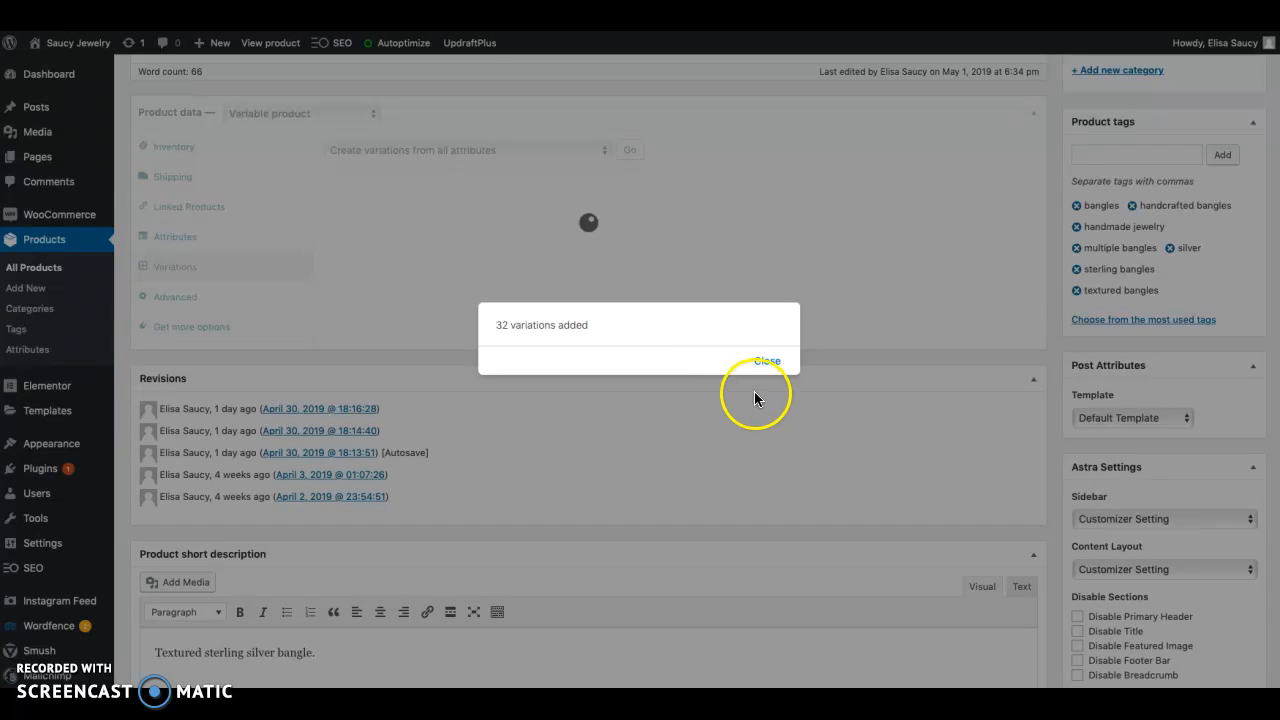
pyautogui.click(766, 363)
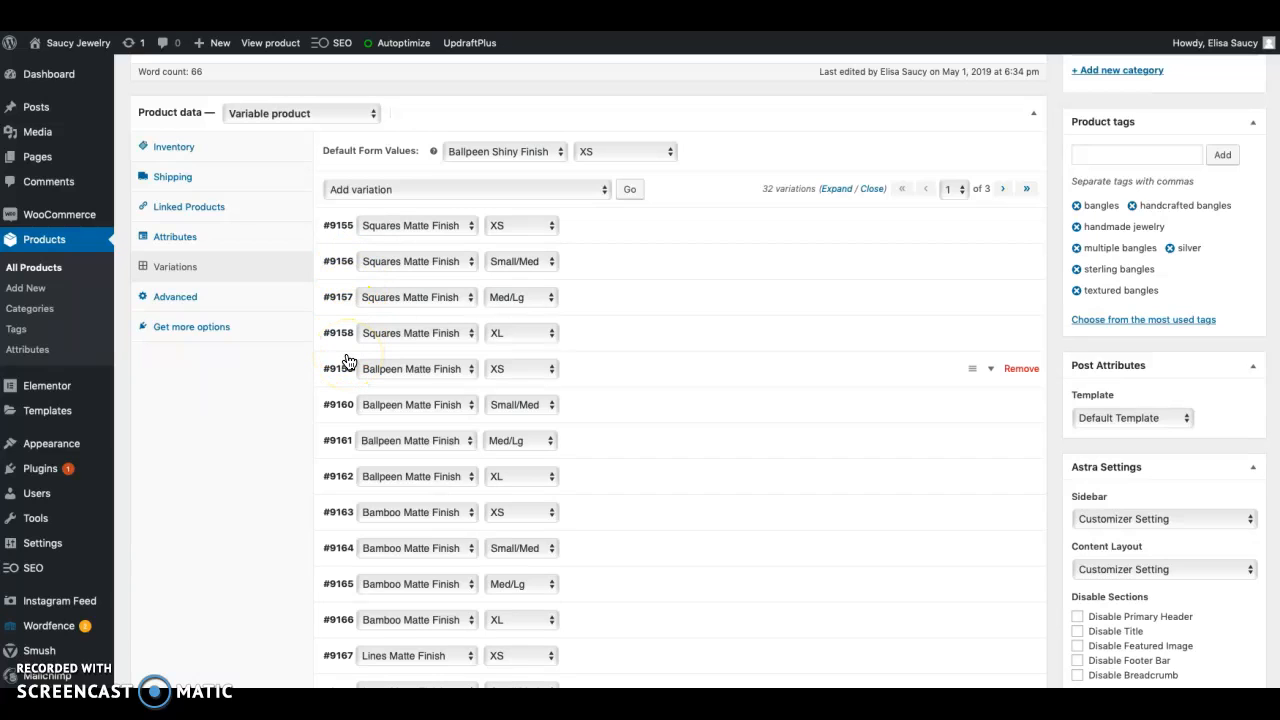
# Set the regular price of all the bangles' variations to 65.00 in one bulk action
pyautogui.click(408, 189)
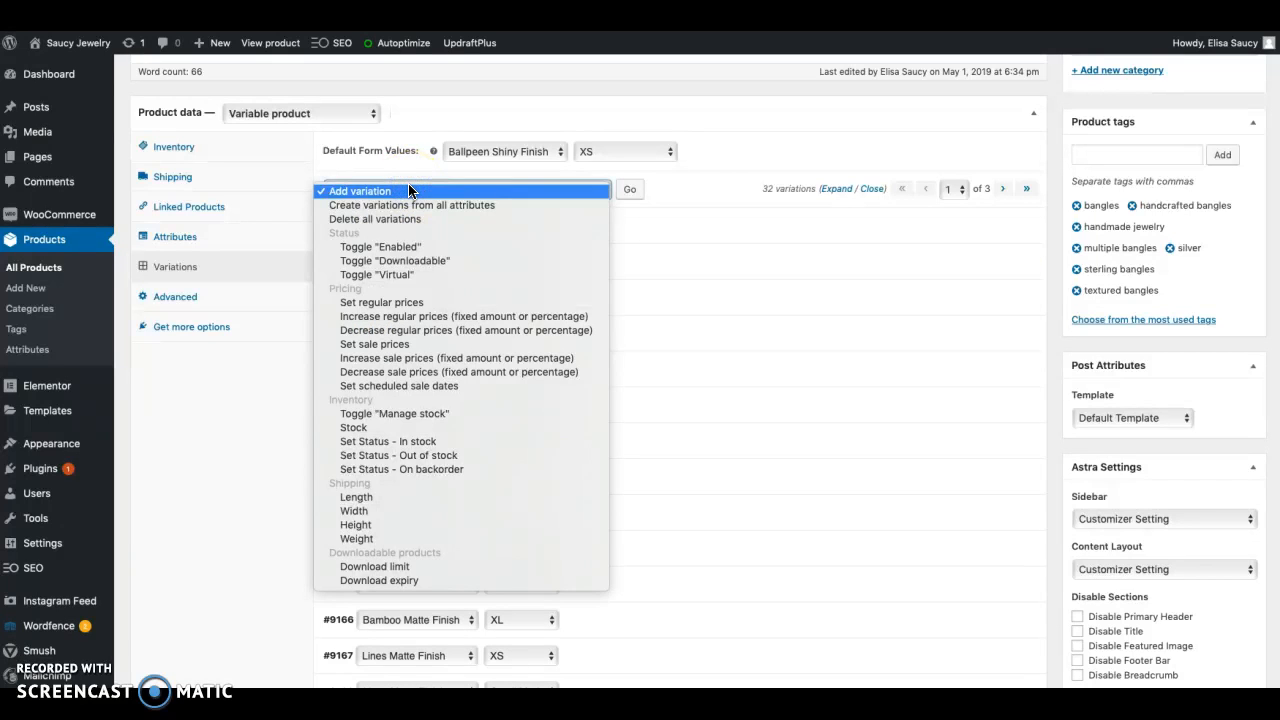
pyautogui.click(394, 302)
pyautogui.click(628, 195)
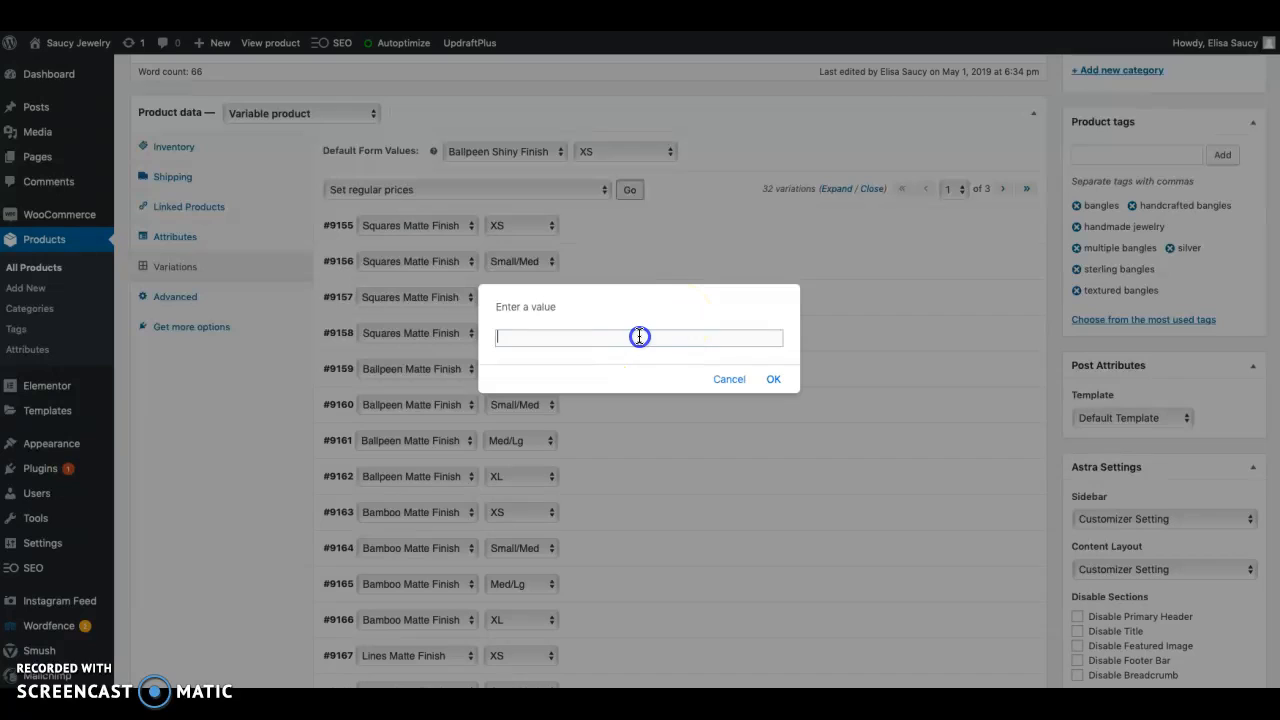
pyautogui.write('65.00')
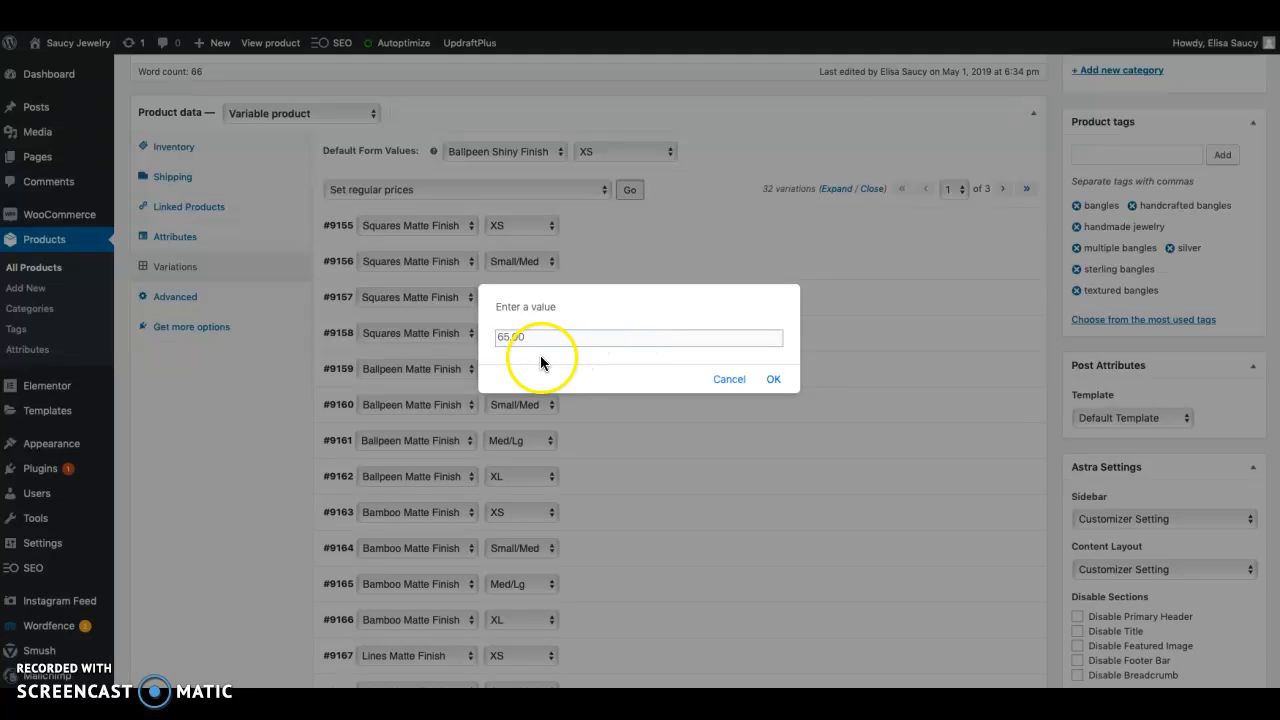
pyautogui.click(775, 381)
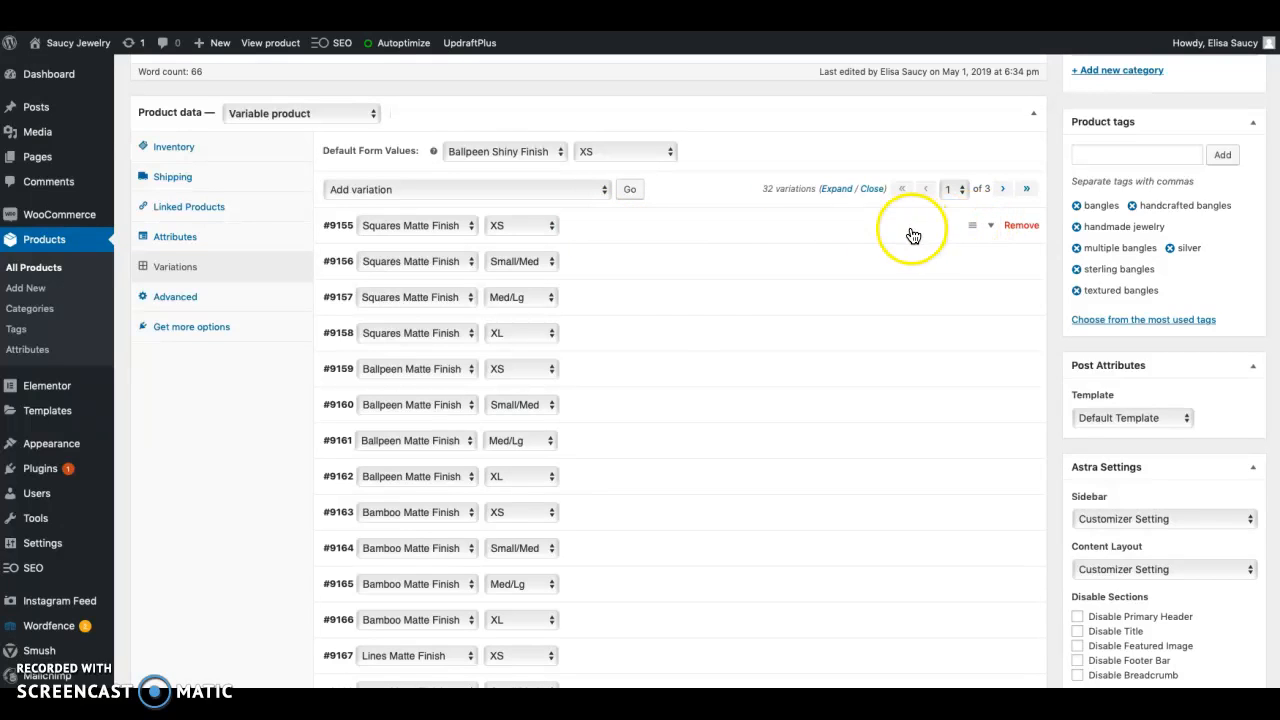
# Check the regular price and stock status in the XS, XL and Med/Lg variations of the Squares Matte Finish
pyautogui.click(643, 233)
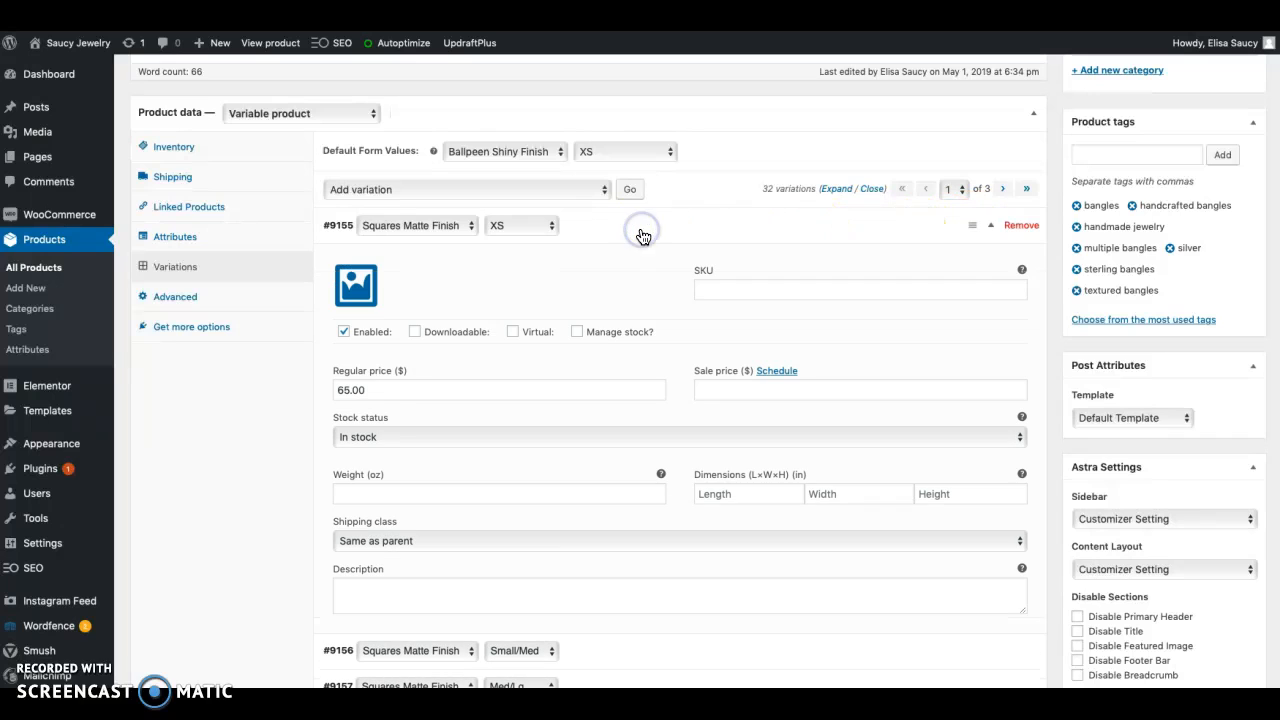
pyautogui.click(348, 389)
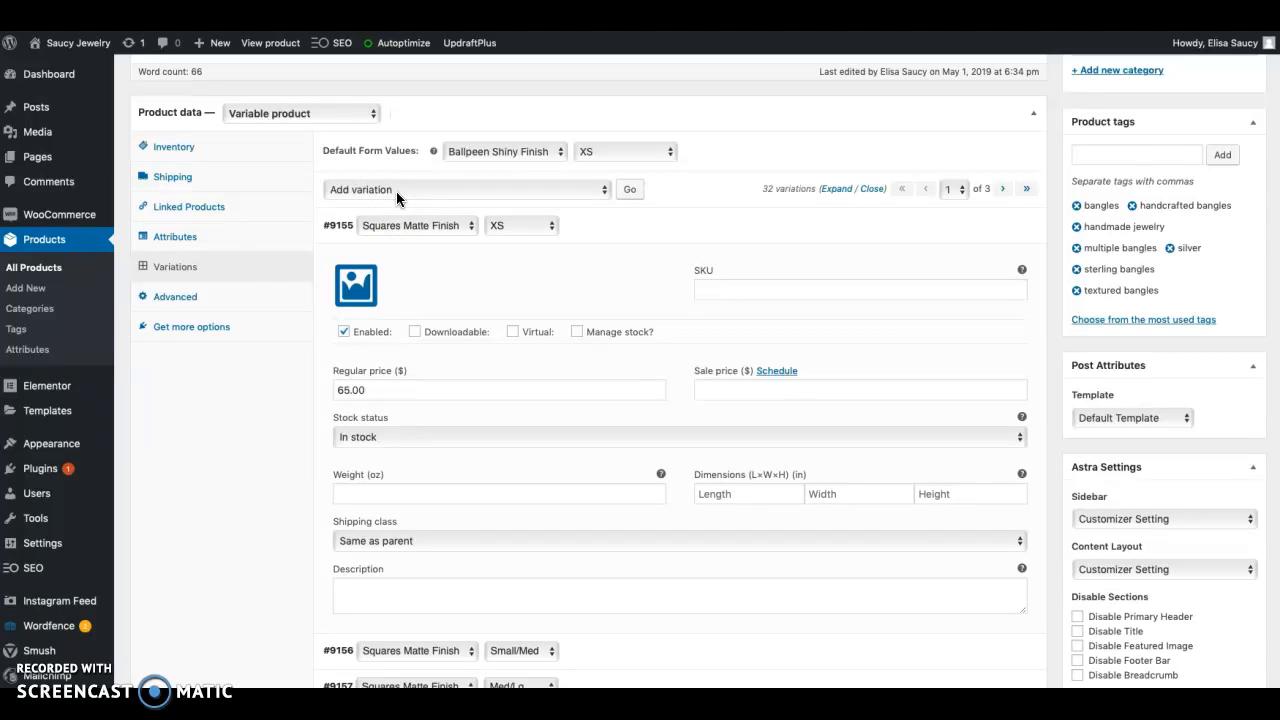
pyautogui.click(671, 226)
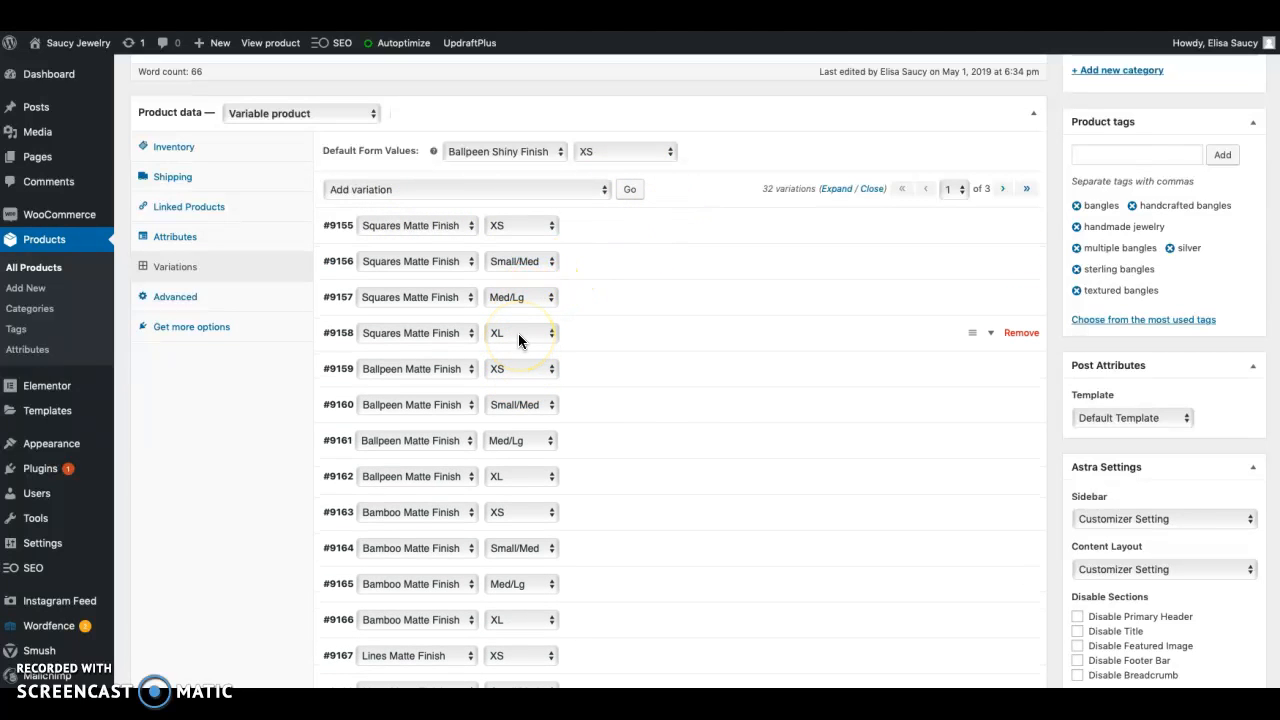
pyautogui.click(566, 334)
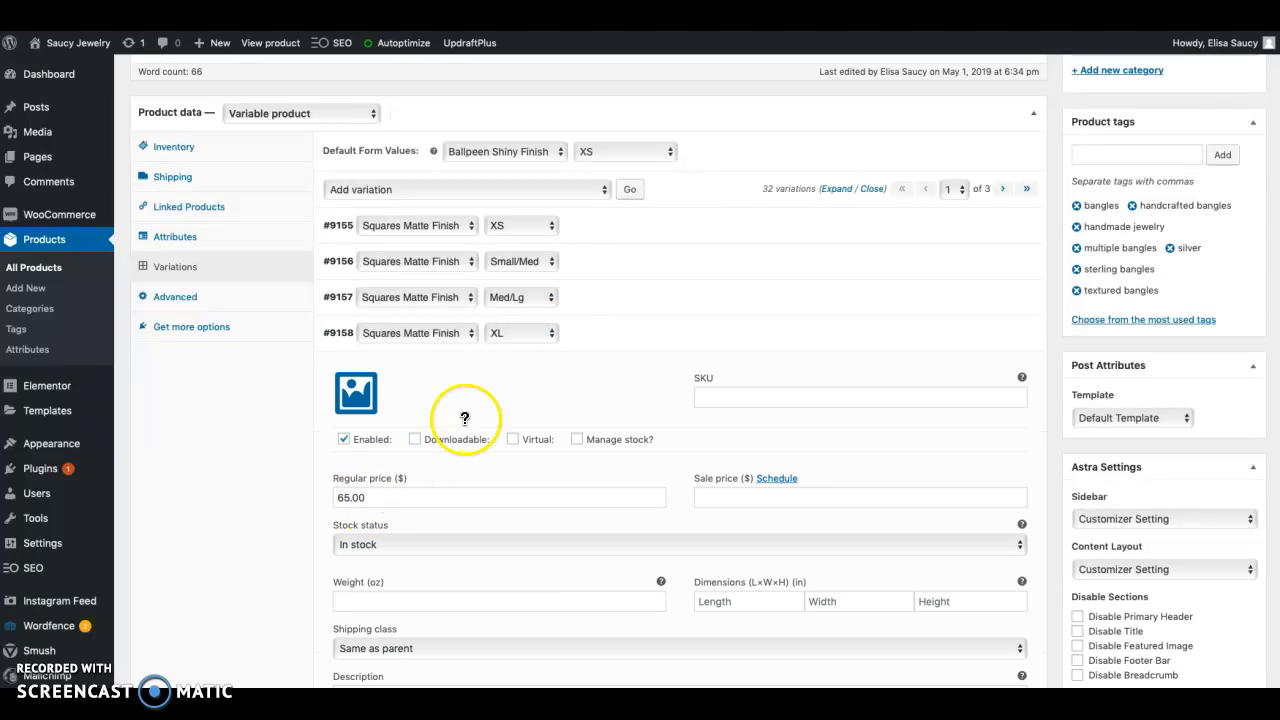
pyautogui.click(641, 303)
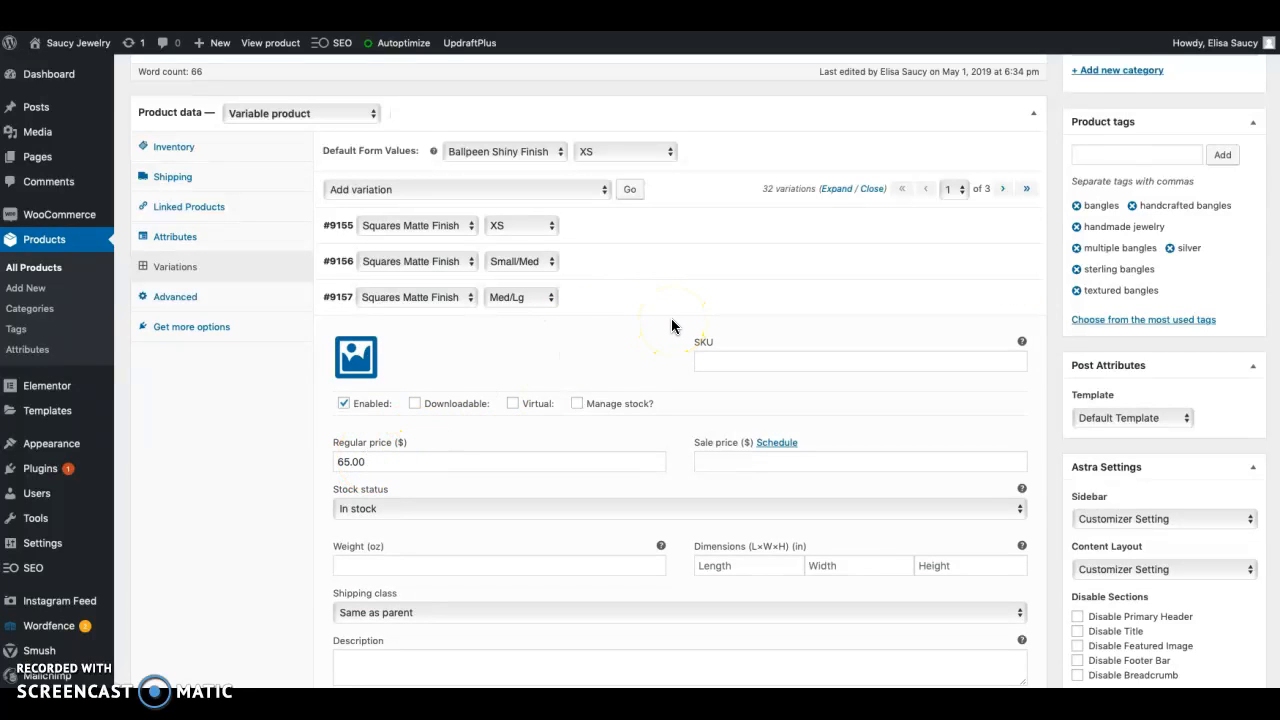
# Update the published Sterling Silver Textured Bangles product
pyautogui.scroll(14, 671, 325)
pyautogui.scroll(-4, 671, 318)
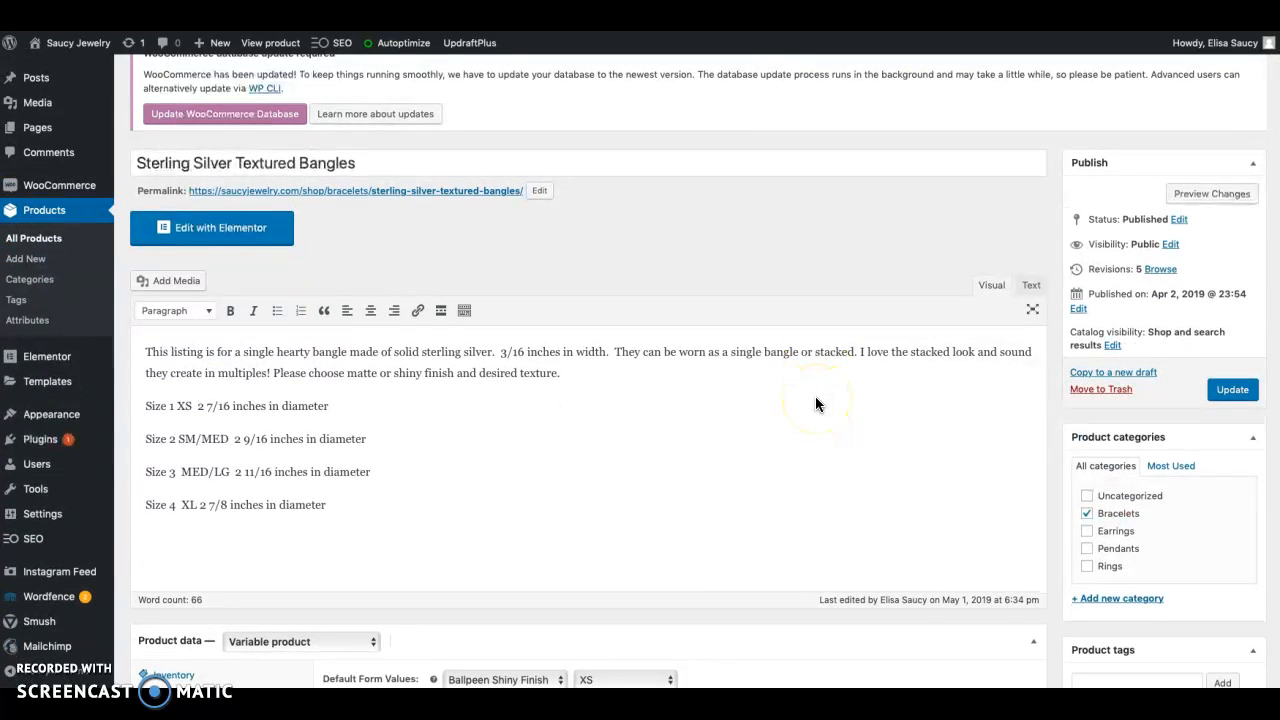
pyautogui.scroll(-1, 815, 403)
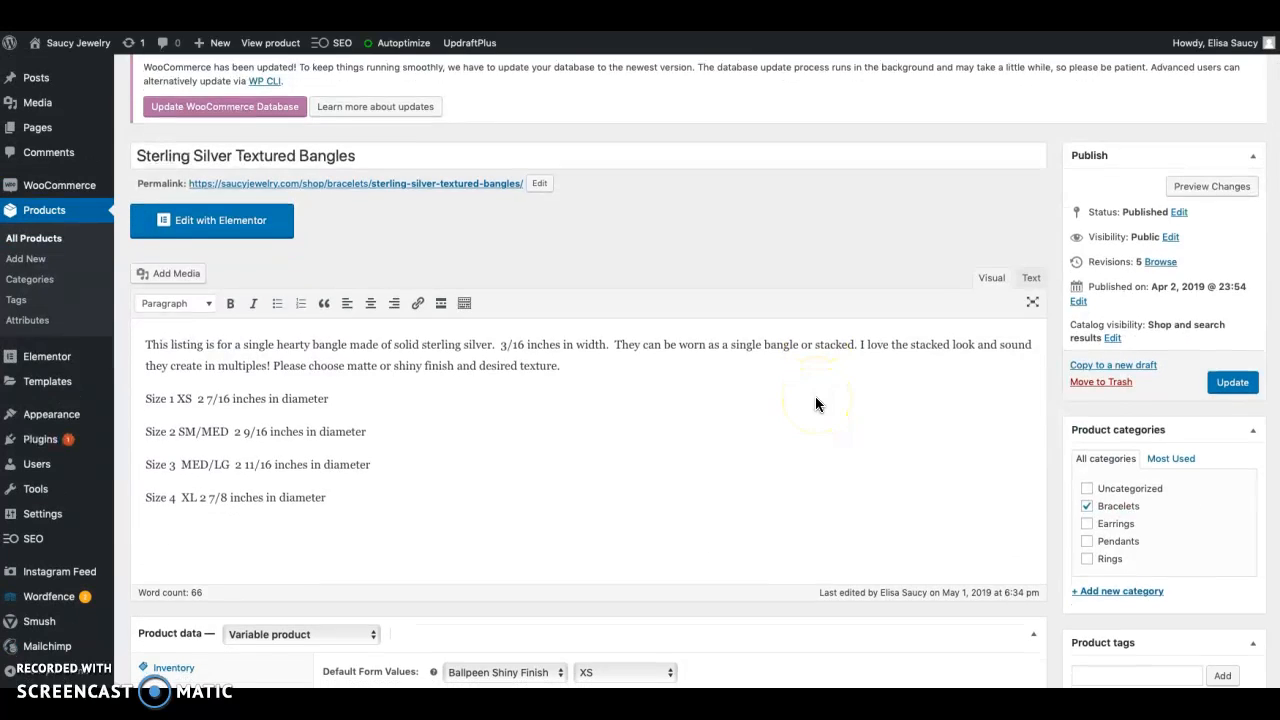
pyautogui.click(1228, 368)
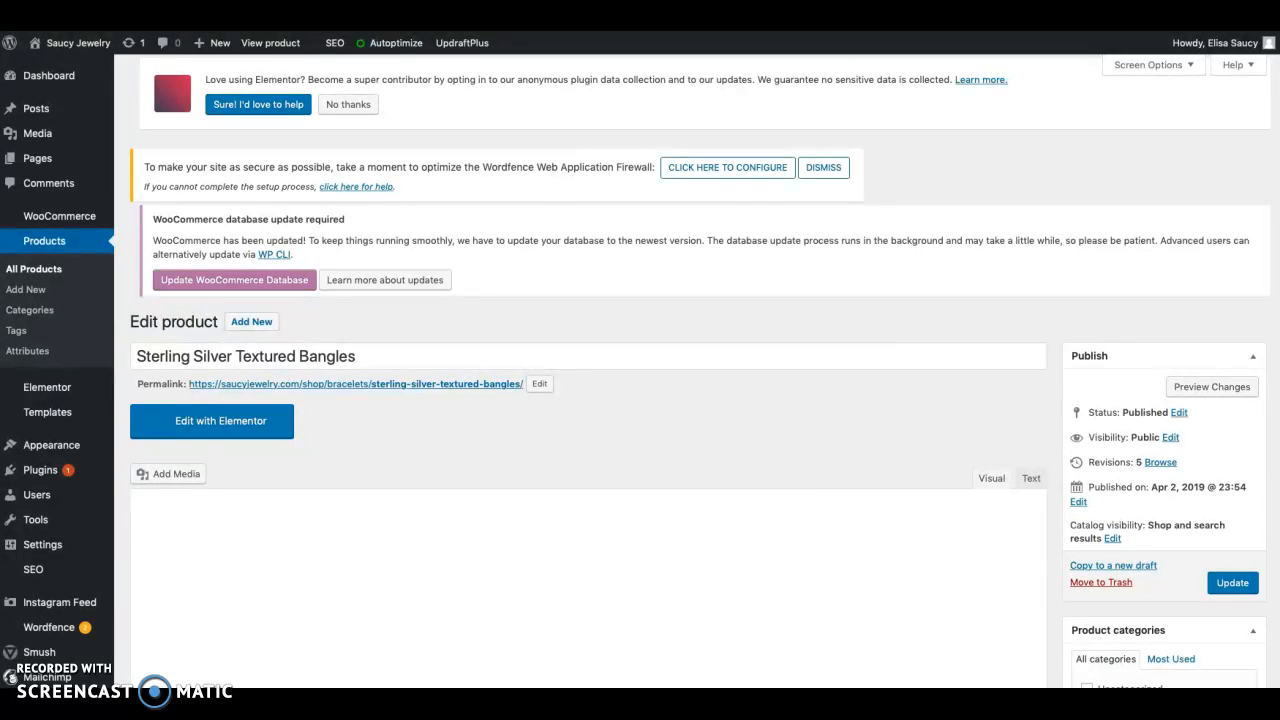
# Return to the product list and check the stock status of the Sterling Silver Textured Bangles
pyautogui.press('super+Left')
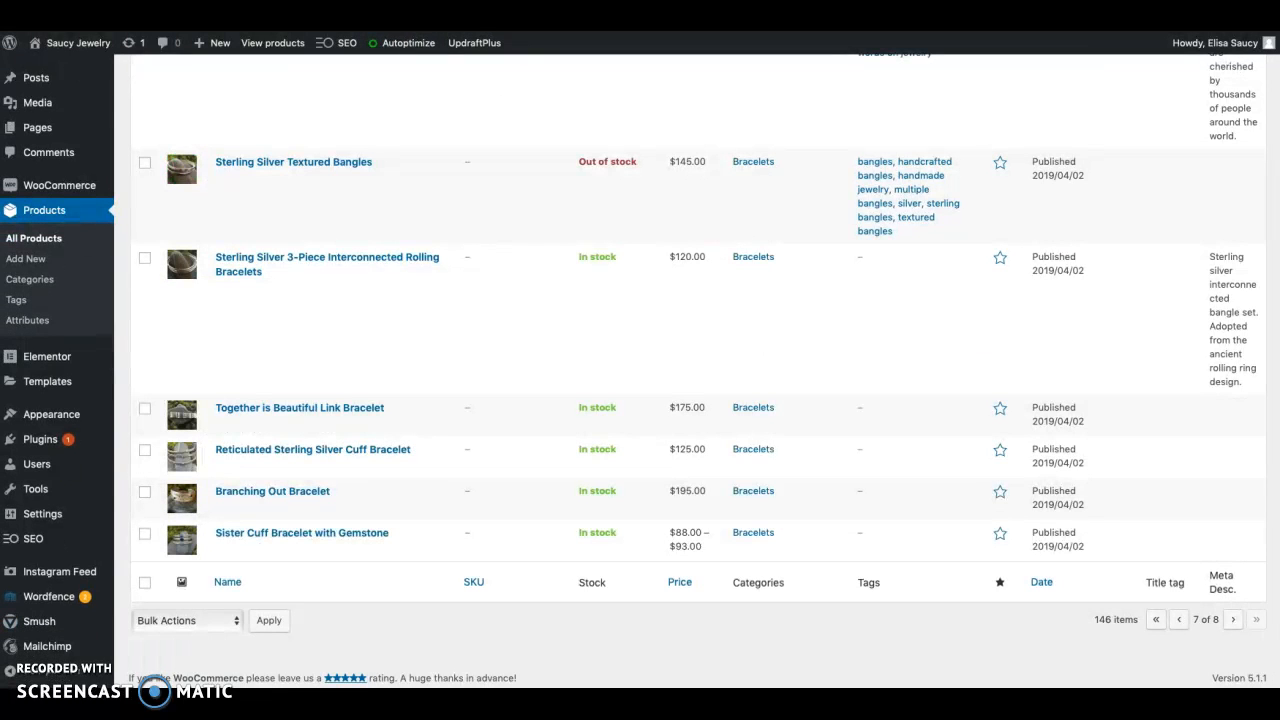
pyautogui.moveTo(214, 162)
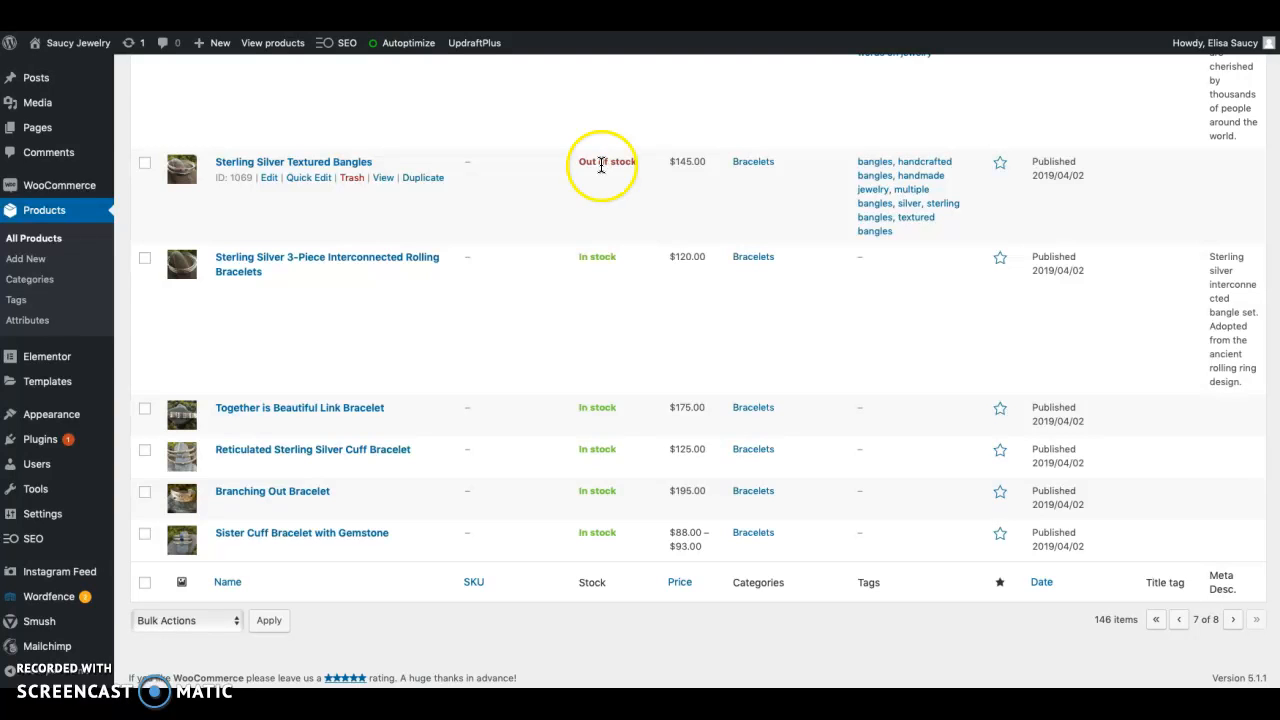
pyautogui.scroll(5, 557, 194)
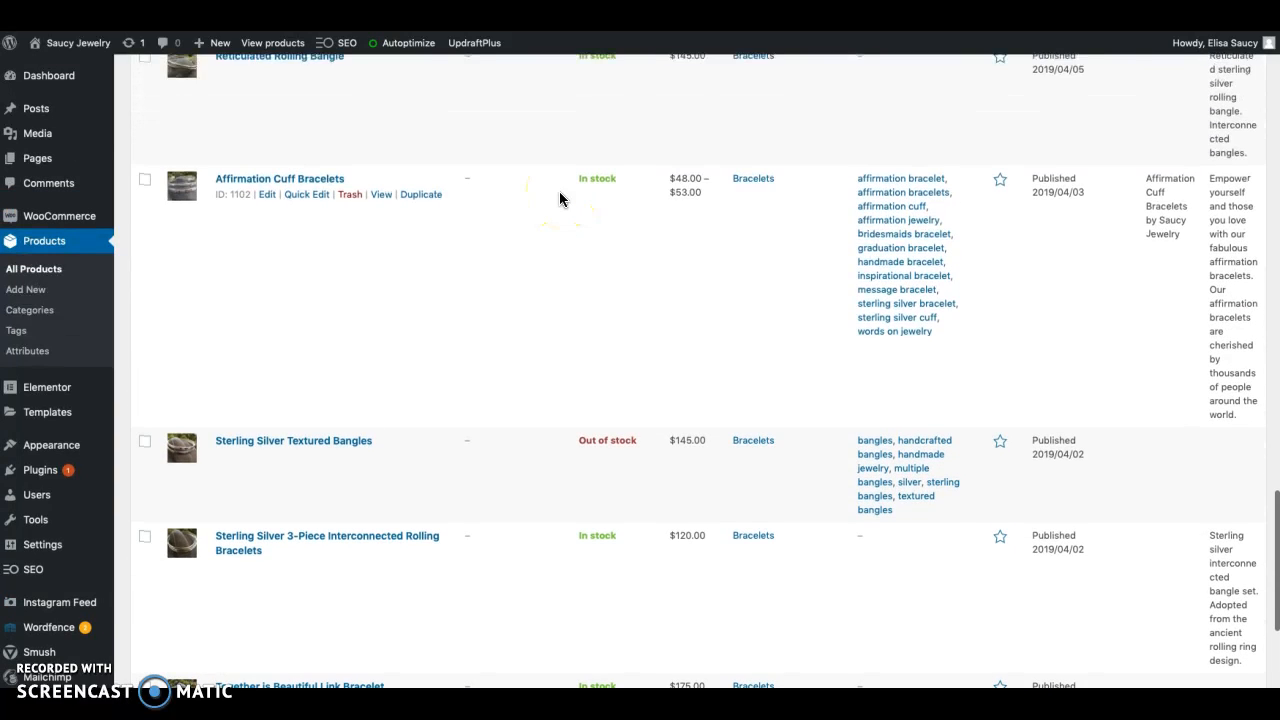
# Quick-edit the Sterling Silver Textured Bangles, setting the stock status to On backorder, and update the product
pyautogui.scroll(-4, 560, 199)
pyautogui.scroll(4, 560, 199)
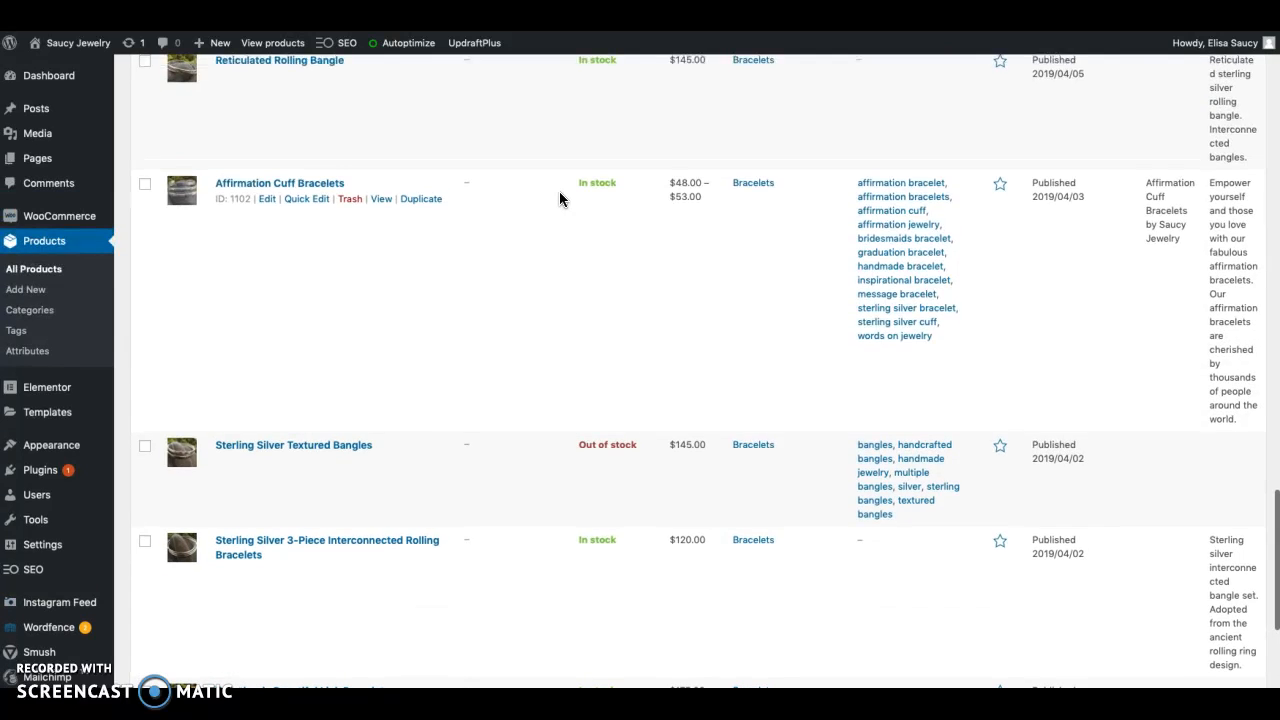
pyautogui.scroll(8, 560, 196)
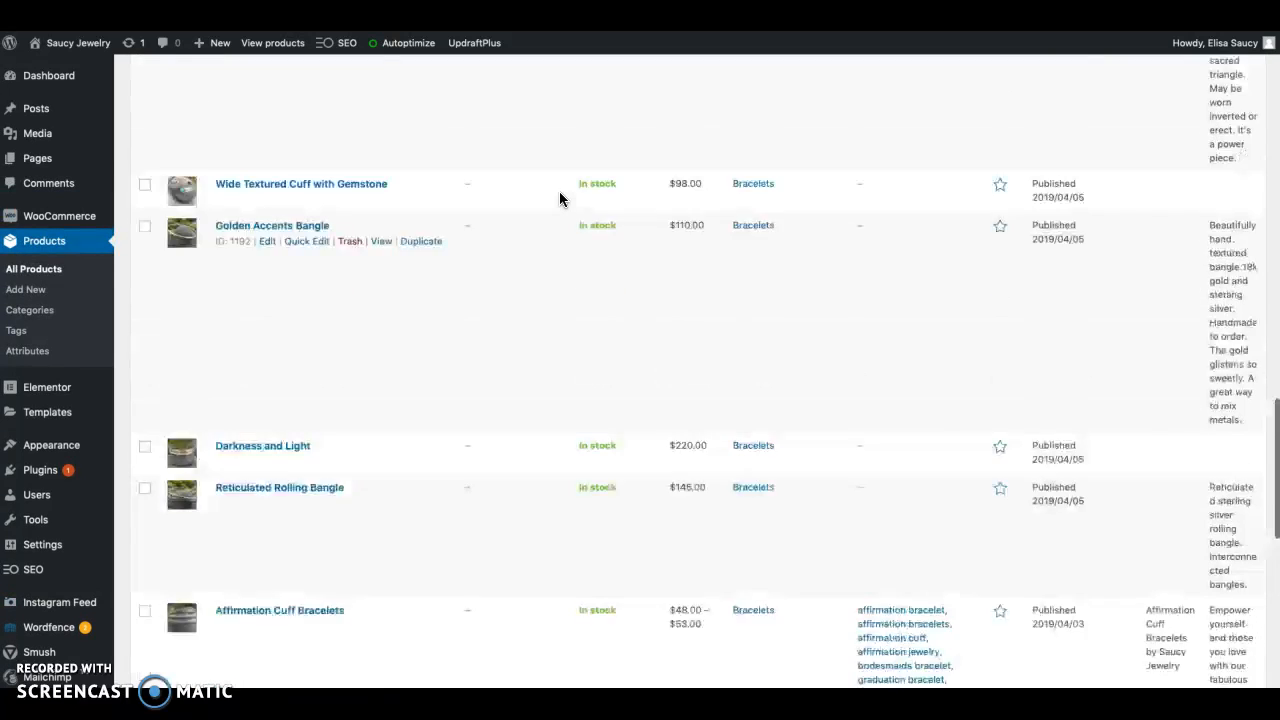
pyautogui.scroll(-7, 560, 198)
pyautogui.moveTo(434, 214)
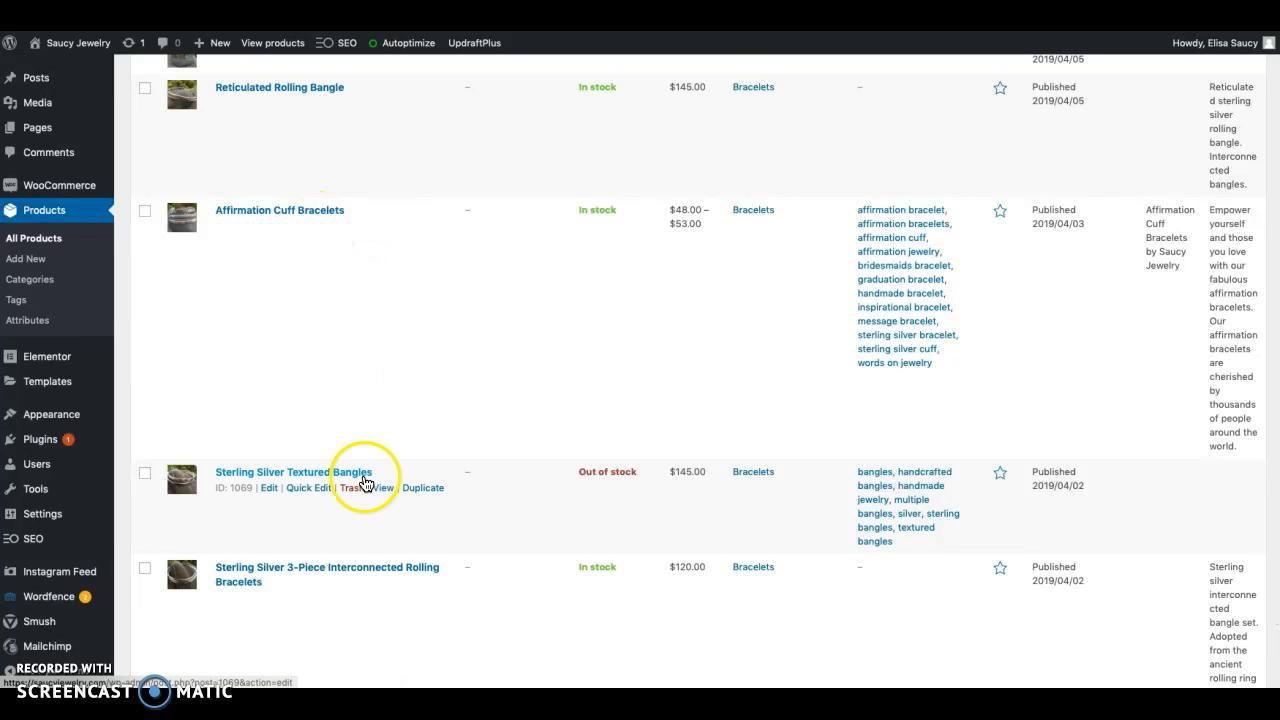
pyautogui.click(324, 488)
pyautogui.scroll(-4, 300, 600)
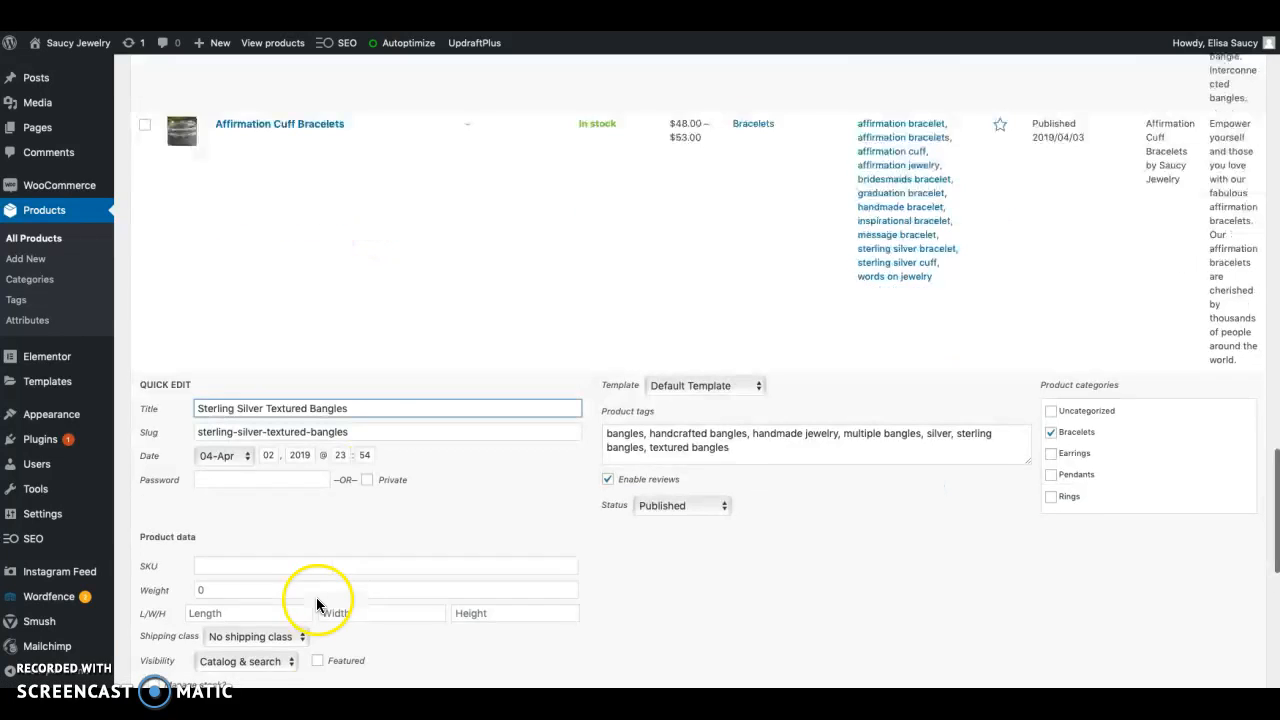
pyautogui.click(270, 598)
pyautogui.click(254, 614)
pyautogui.scroll(-5, 603, 547)
pyautogui.click(1231, 424)
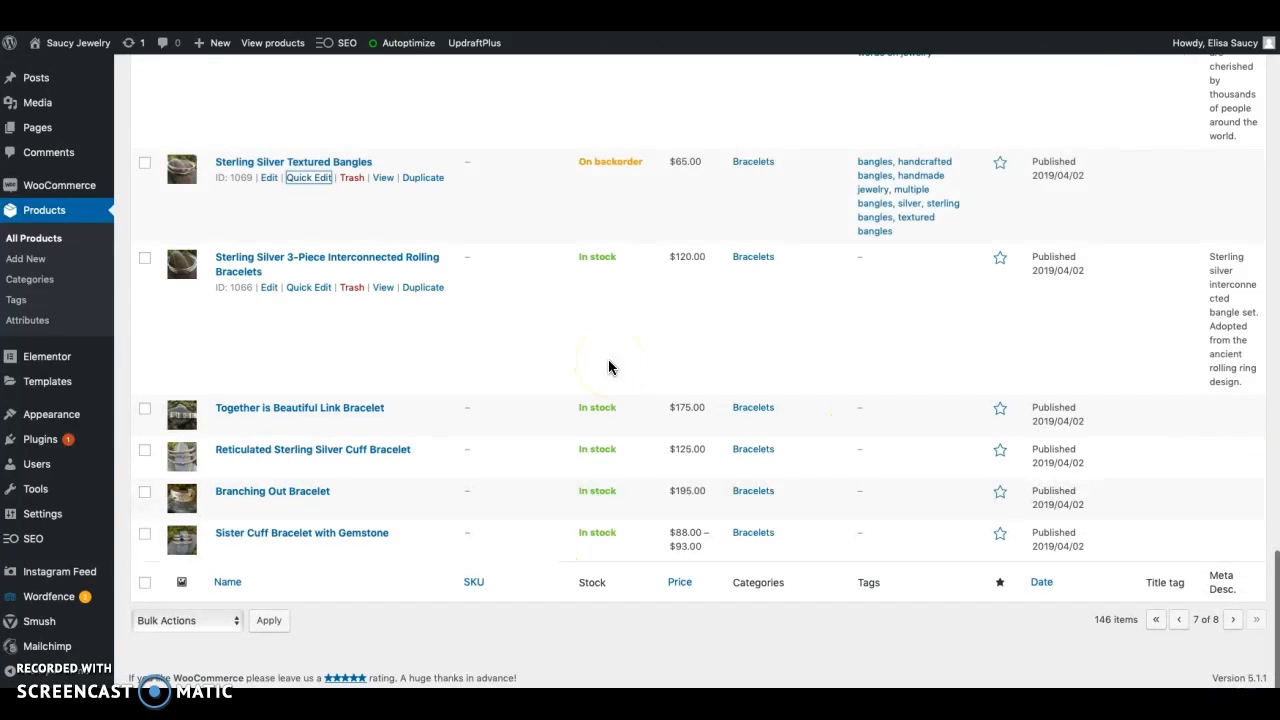
# Set the stock status of the Sterling Silver Textured Bangles to In stock with a quick edit and update it
pyautogui.click(316, 178)
pyautogui.click(268, 488)
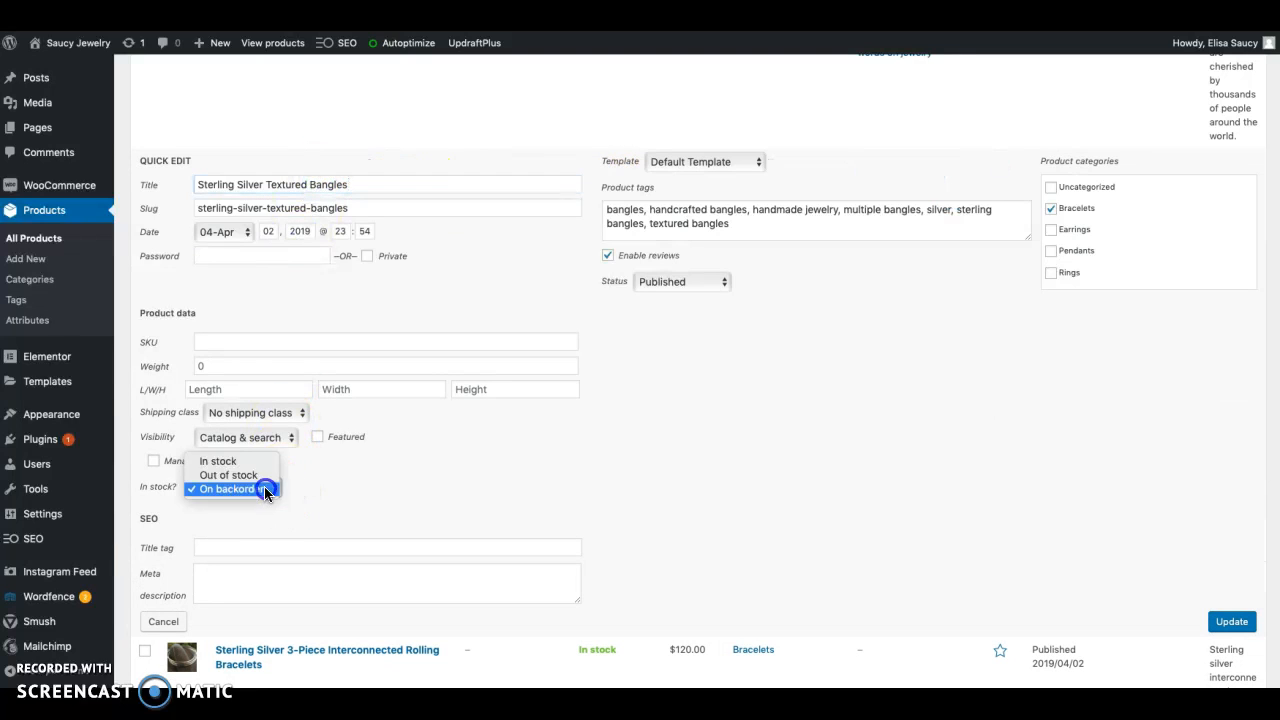
pyautogui.click(249, 463)
pyautogui.click(1225, 622)
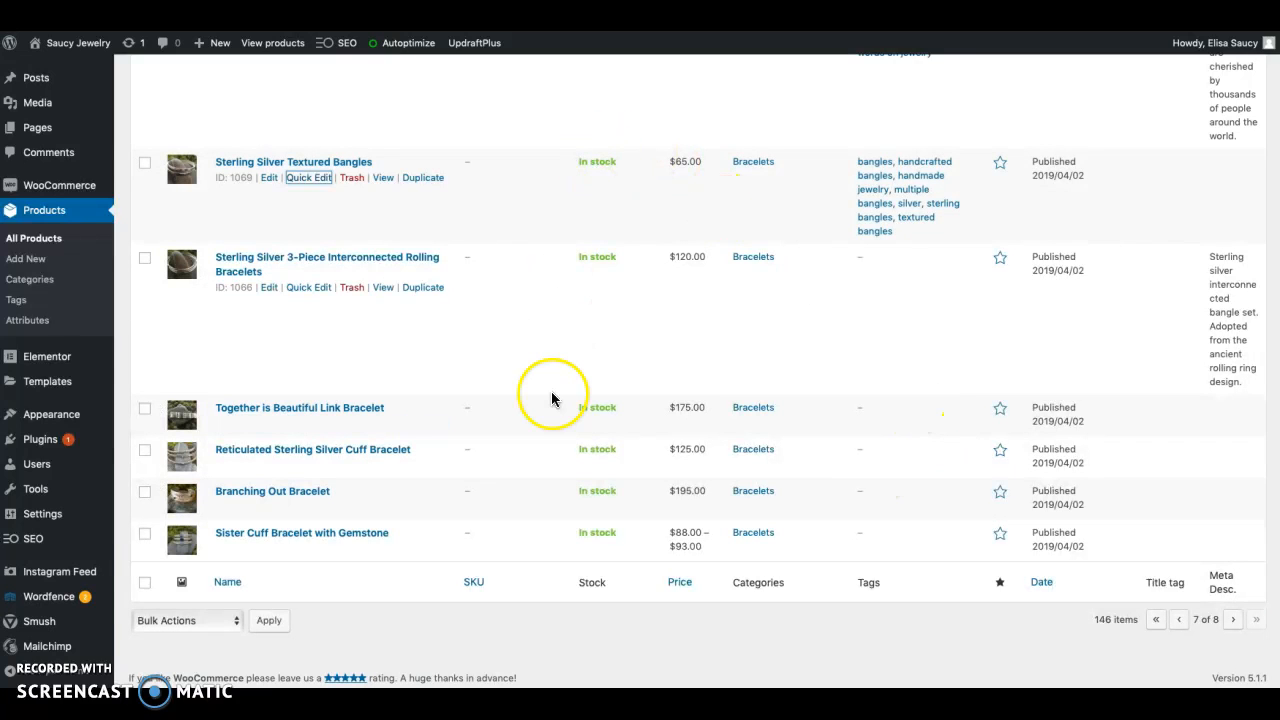
# Go to page 8 of the product list and check the stock status of the products there
pyautogui.click(1234, 621)
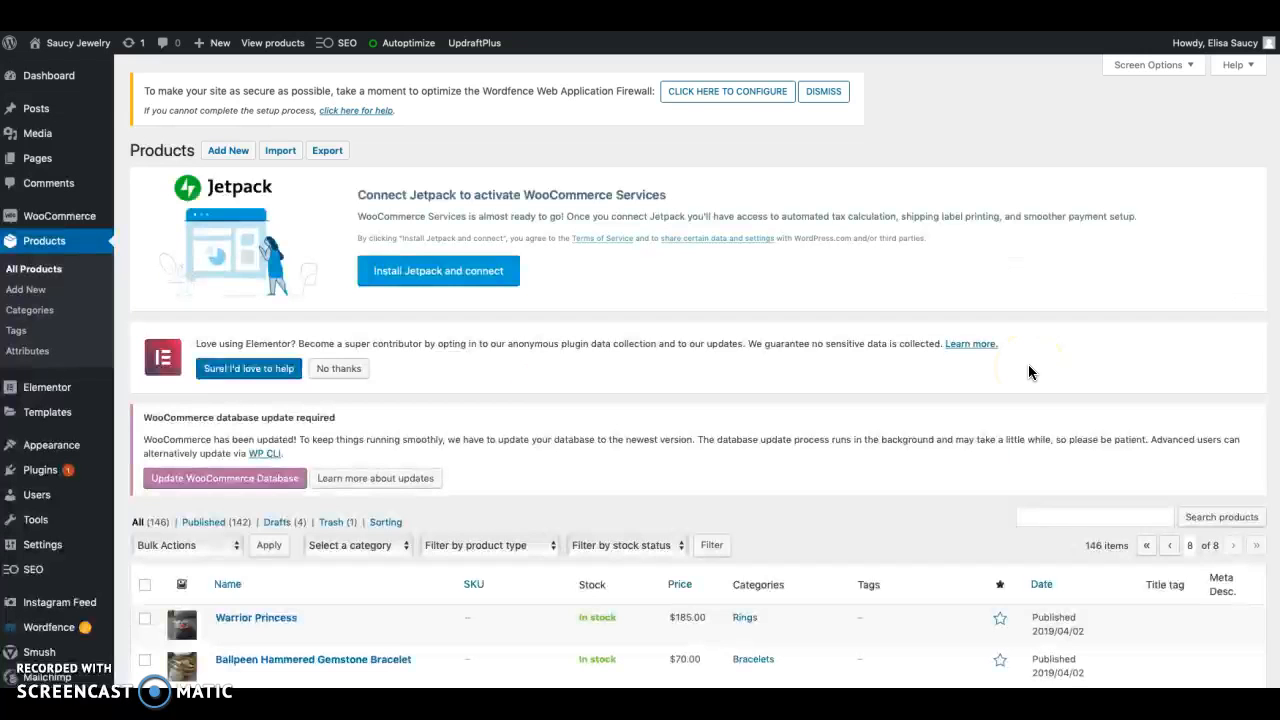
pyautogui.scroll(-6, 1029, 367)
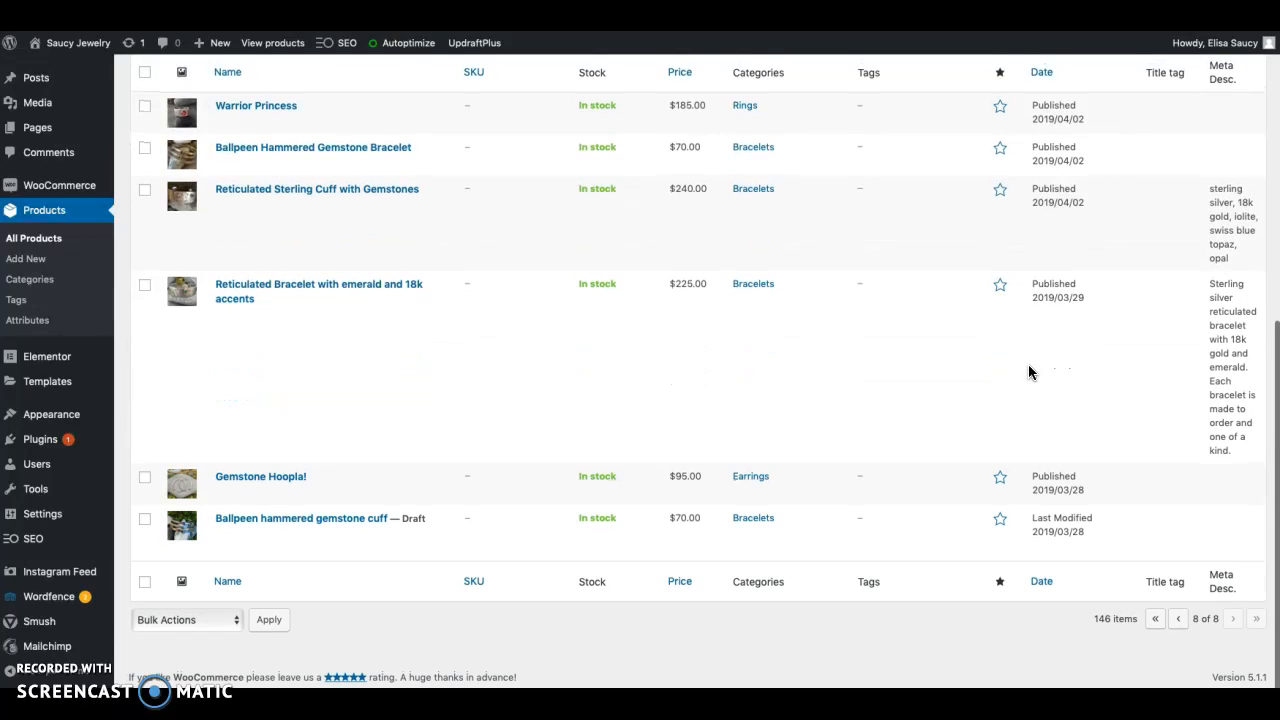